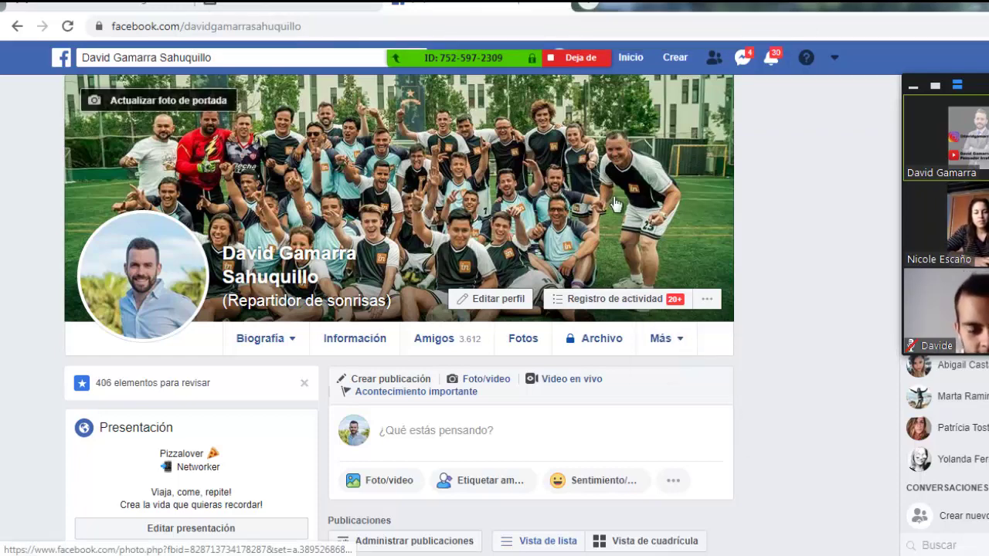
Step: Open Facebook's ads manager (Administrador de anuncios) and start creating a new campaign
{"action": "left_click", "coordinate": [834, 59]}
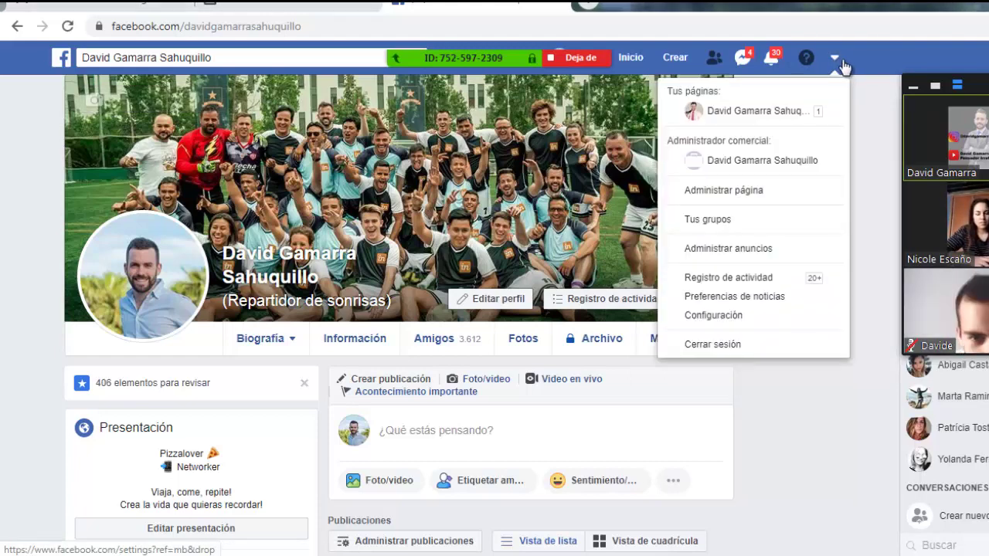
{"action": "left_click", "coordinate": [747, 255]}
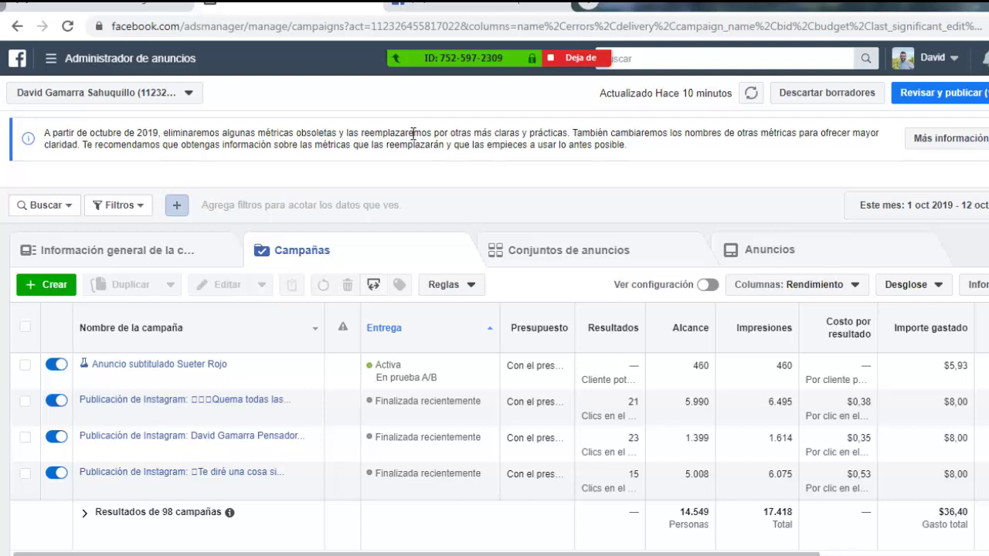
{"action": "left_click", "coordinate": [52, 294]}
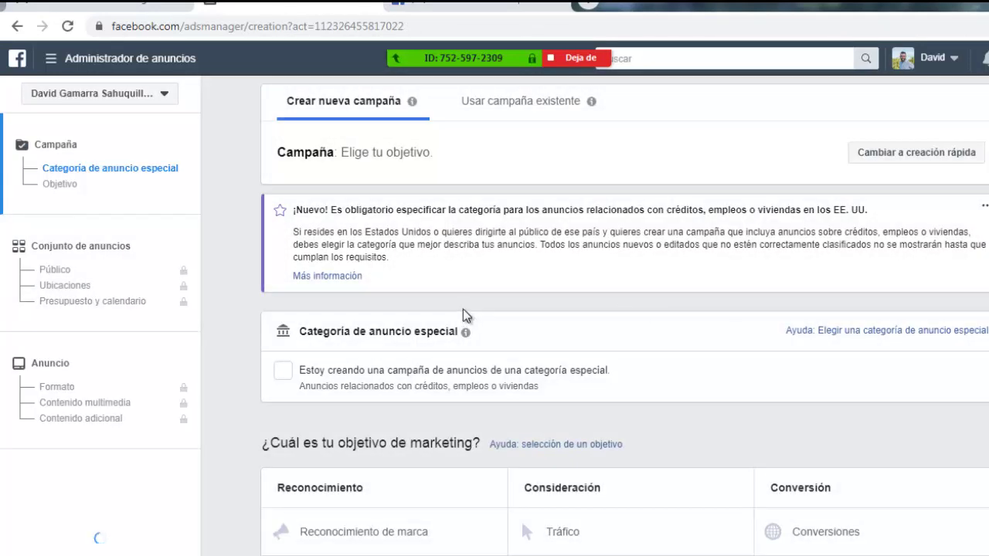
Step: Choose Generación de clientes potenciales as the campaign's marketing objective
{"action": "scroll", "coordinate": [498, 284], "scroll_direction": "down", "scroll_amount": 4}
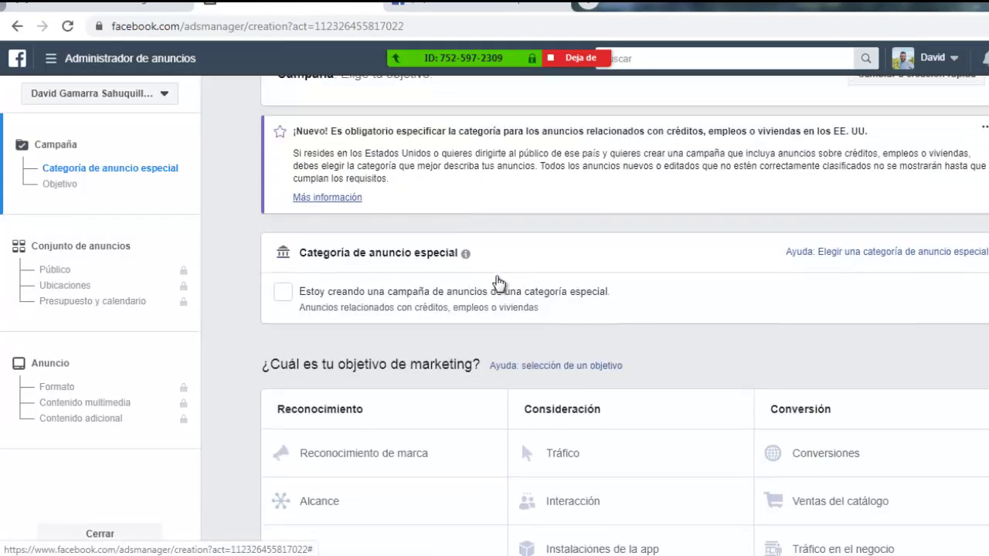
{"action": "scroll", "coordinate": [538, 307], "scroll_direction": "down", "scroll_amount": 2}
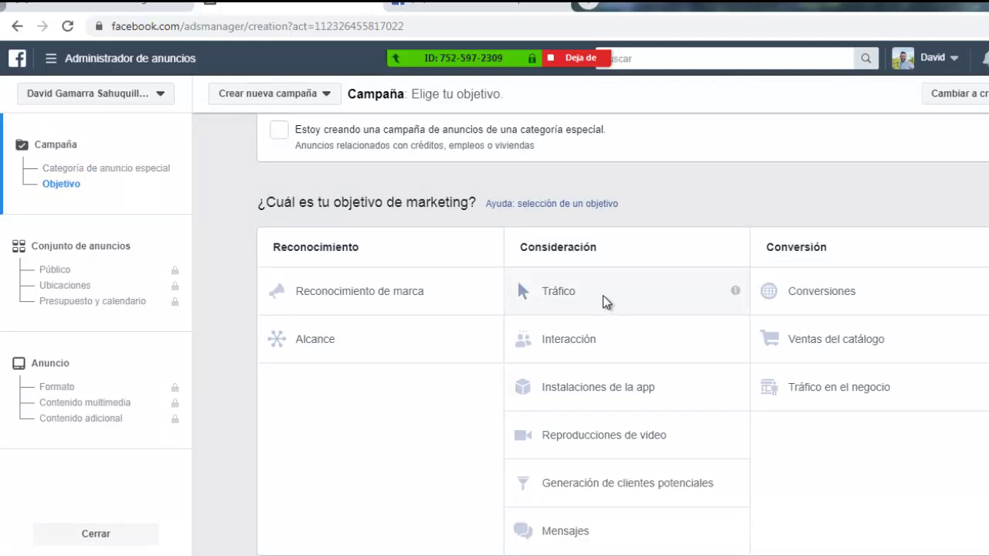
{"action": "scroll", "coordinate": [594, 338], "scroll_direction": "down", "scroll_amount": 1}
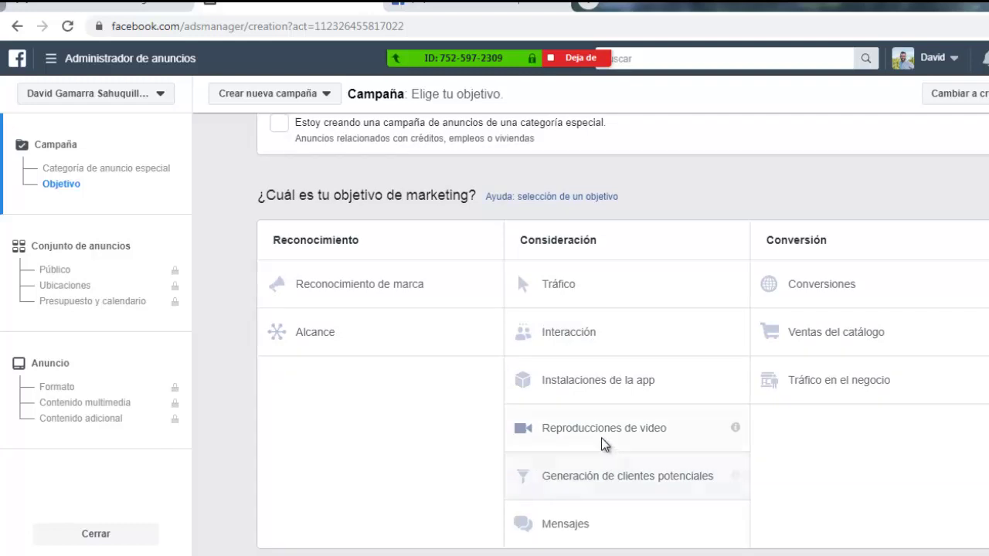
{"action": "mouse_move", "coordinate": [735, 382]}
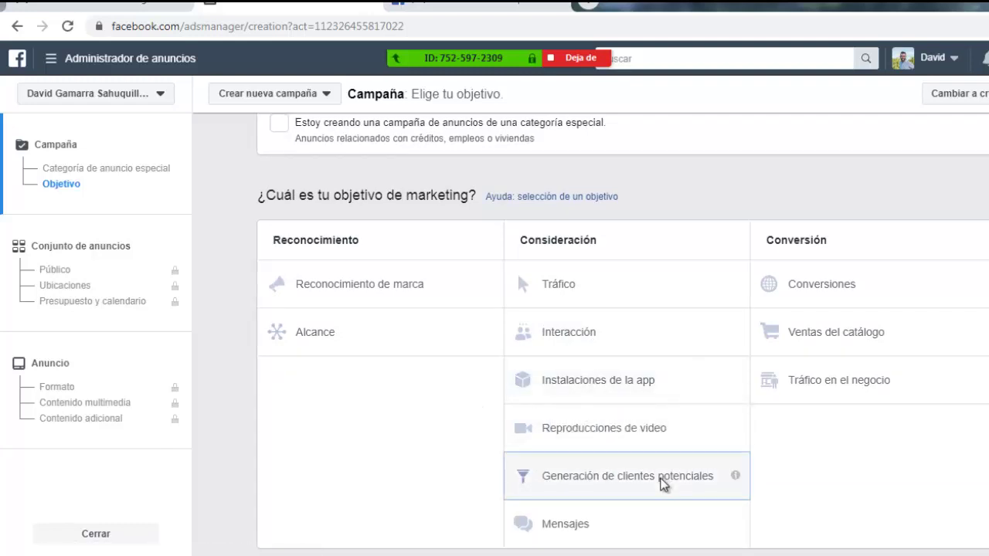
{"action": "left_click", "coordinate": [663, 484]}
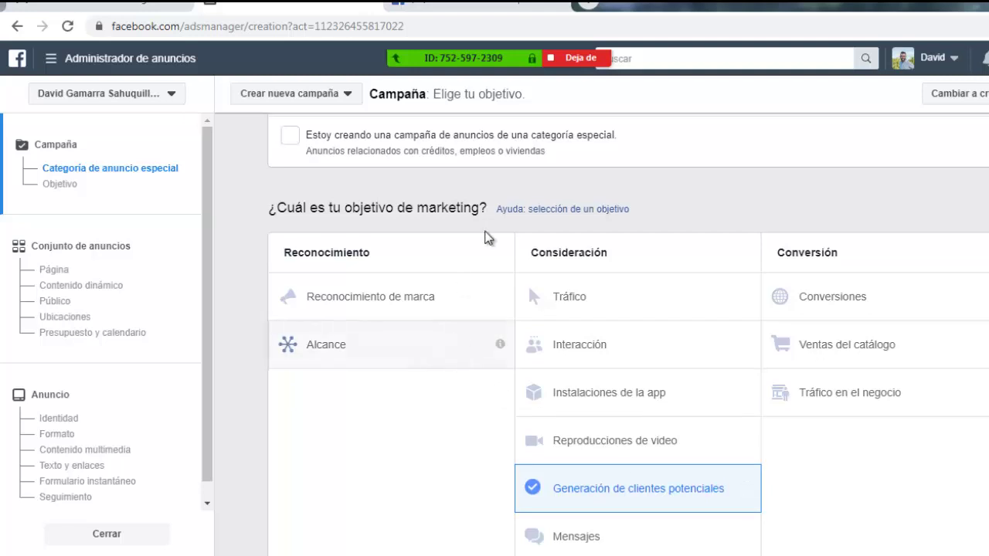
Step: Name the campaign "Potenciales octubre"
{"action": "scroll", "coordinate": [525, 263], "scroll_direction": "down", "scroll_amount": 4}
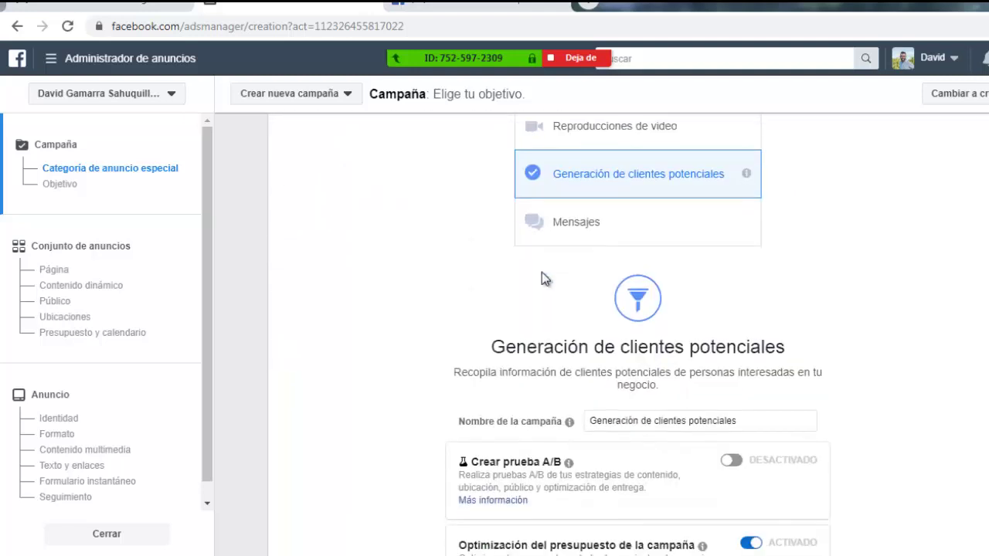
{"action": "scroll", "coordinate": [541, 272], "scroll_direction": "down", "scroll_amount": 1}
{"action": "scroll", "coordinate": [520, 294], "scroll_direction": "down", "scroll_amount": 1}
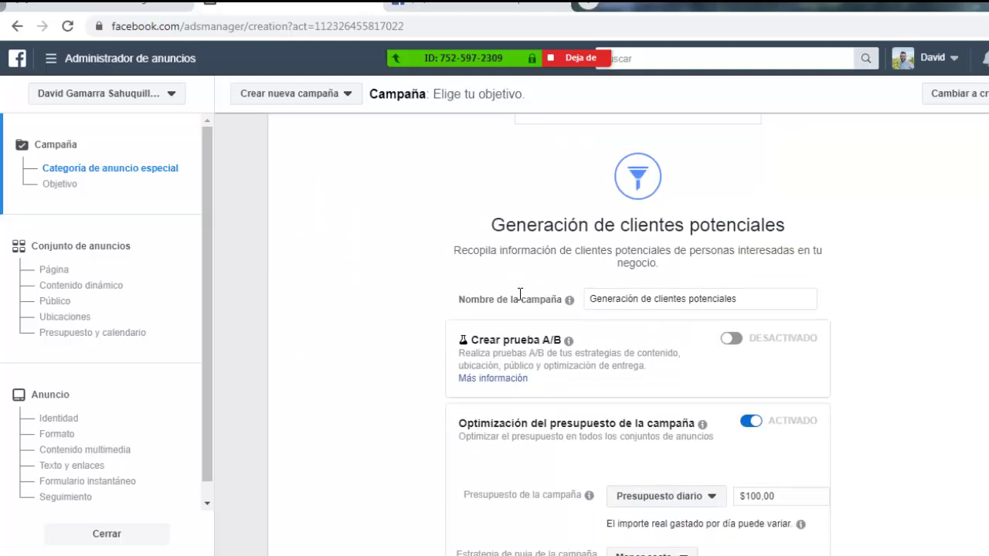
{"action": "mouse_move", "coordinate": [546, 268]}
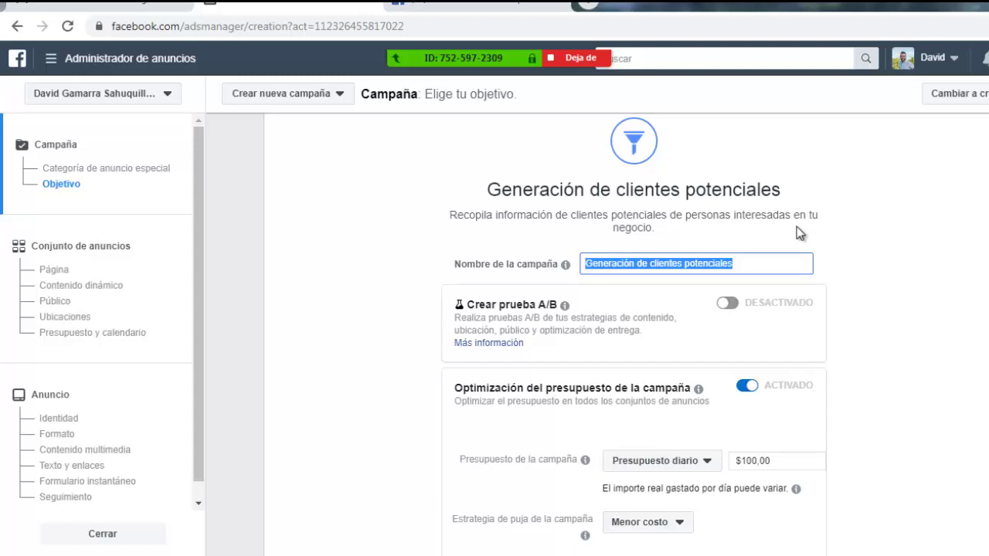
{"action": "type", "text": "Pot"}
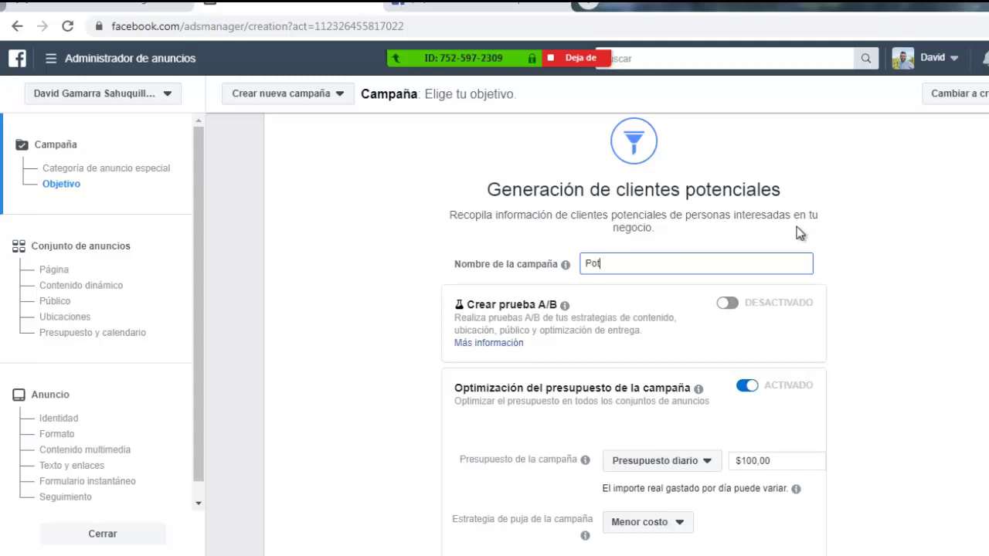
{"action": "type", "text": "enciales octubre"}
Step: Switch the campaign budget to Presupuesto total and set it to $50,00
{"action": "scroll", "coordinate": [727, 309], "scroll_direction": "down", "scroll_amount": 1}
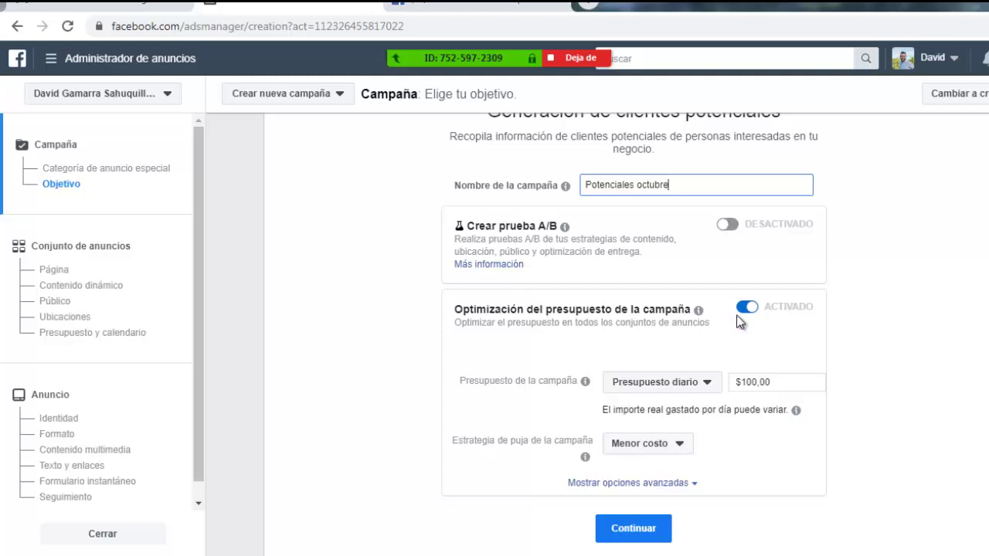
{"action": "double_click", "coordinate": [750, 383]}
{"action": "left_click", "coordinate": [710, 385]}
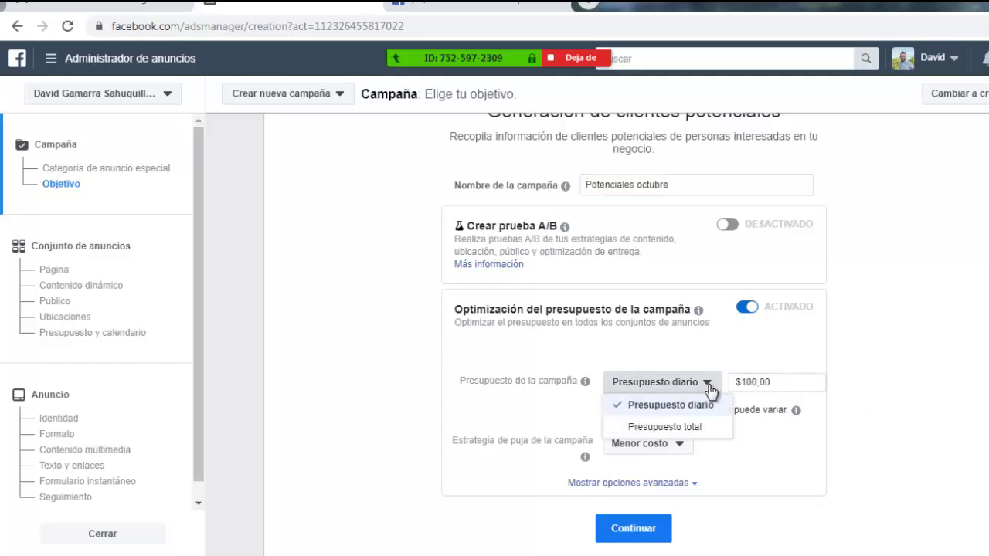
{"action": "left_click", "coordinate": [691, 437]}
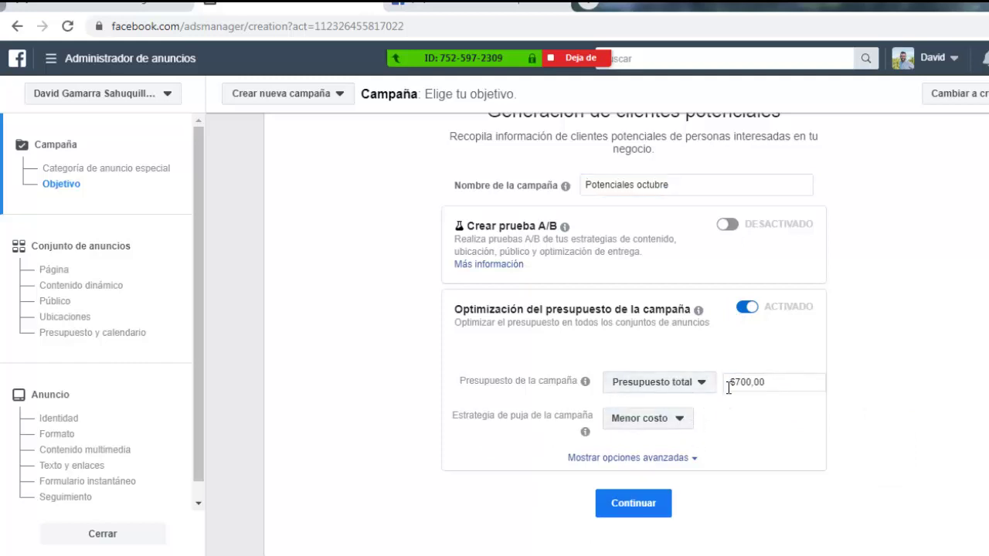
{"action": "left_click_drag", "start_coordinate": [743, 381], "coordinate": [736, 378]}
{"action": "type", "text": "5"}
{"action": "double_click", "coordinate": [837, 341]}
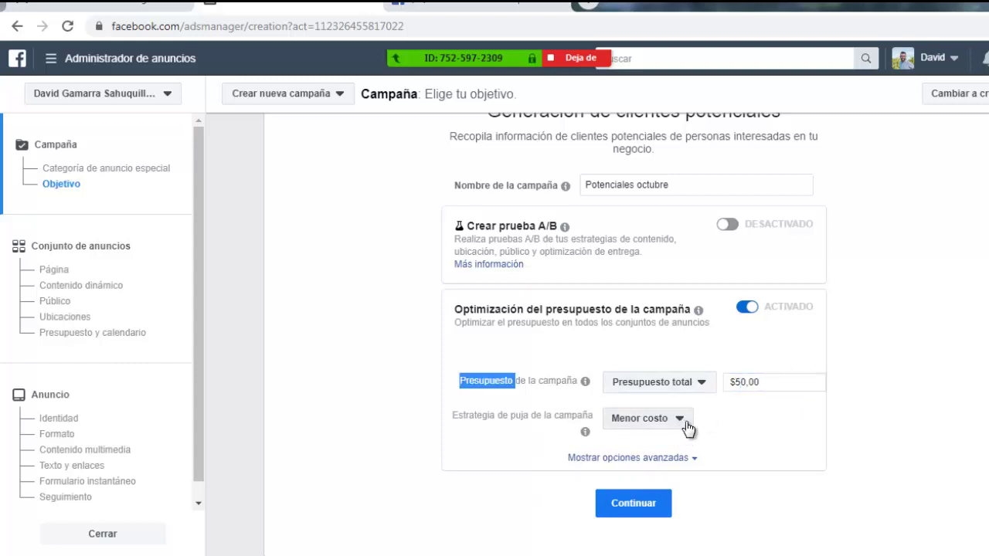
Step: Check the bid strategy options, keep Menor costo, and continue to the ad set settings
{"action": "left_click", "coordinate": [684, 430]}
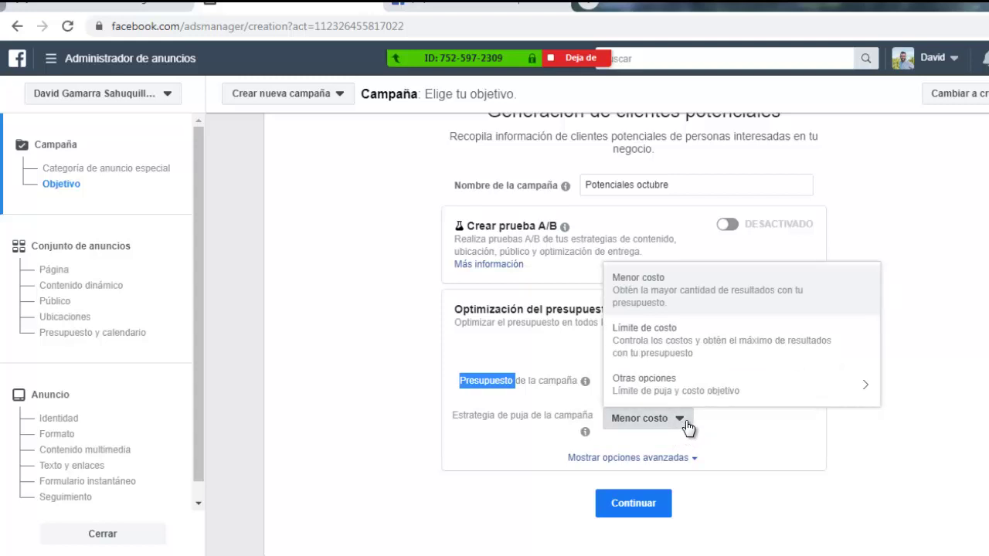
{"action": "left_click", "coordinate": [686, 429]}
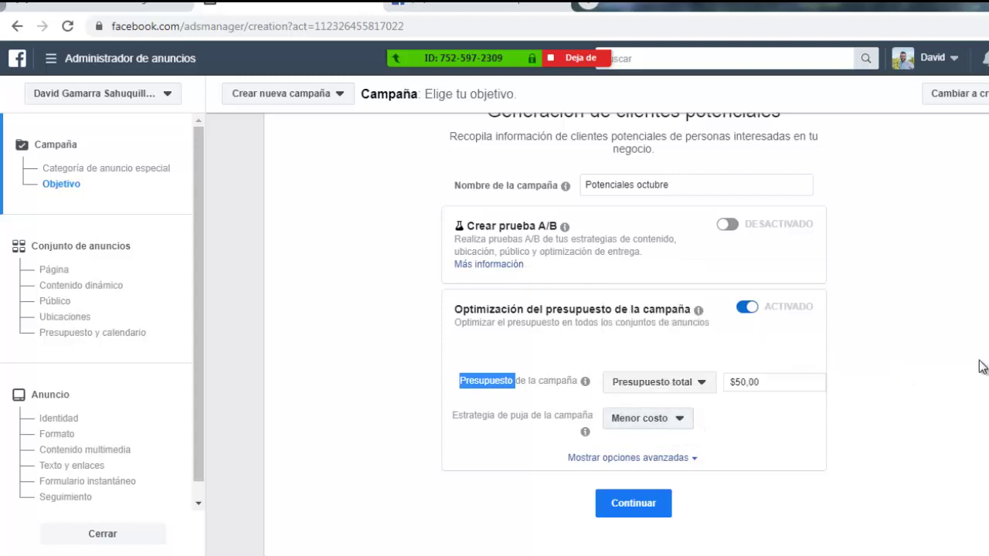
{"action": "left_click", "coordinate": [937, 362]}
{"action": "scroll", "coordinate": [886, 375], "scroll_direction": "down", "scroll_amount": 1}
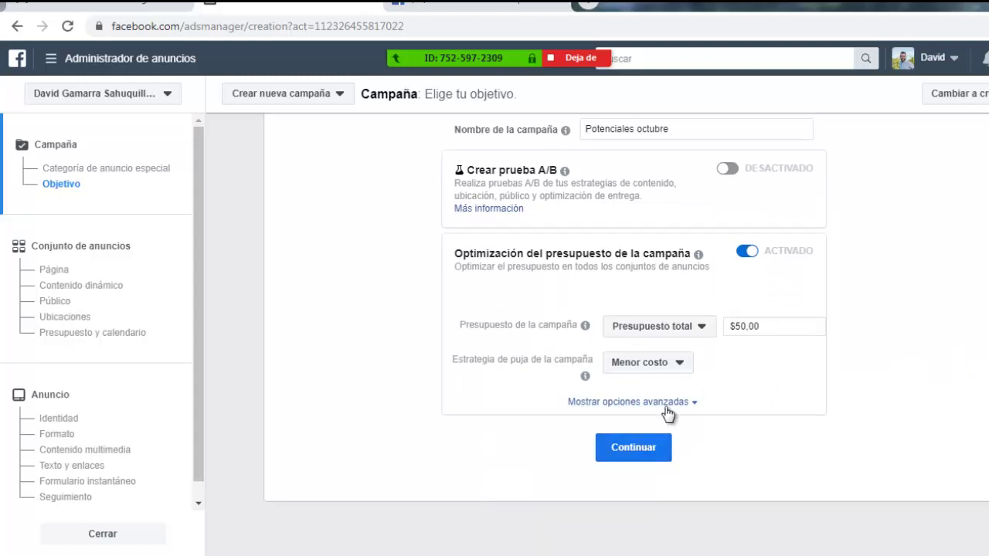
{"action": "left_click", "coordinate": [628, 455]}
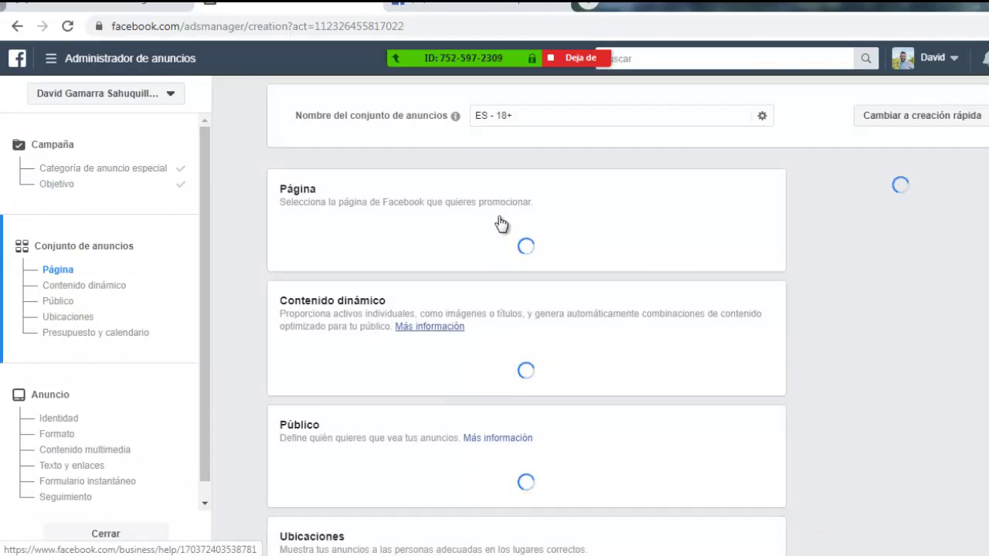
Step: Rename the ad set as "Potenciales Octubre"
{"action": "triple_click", "coordinate": [471, 116]}
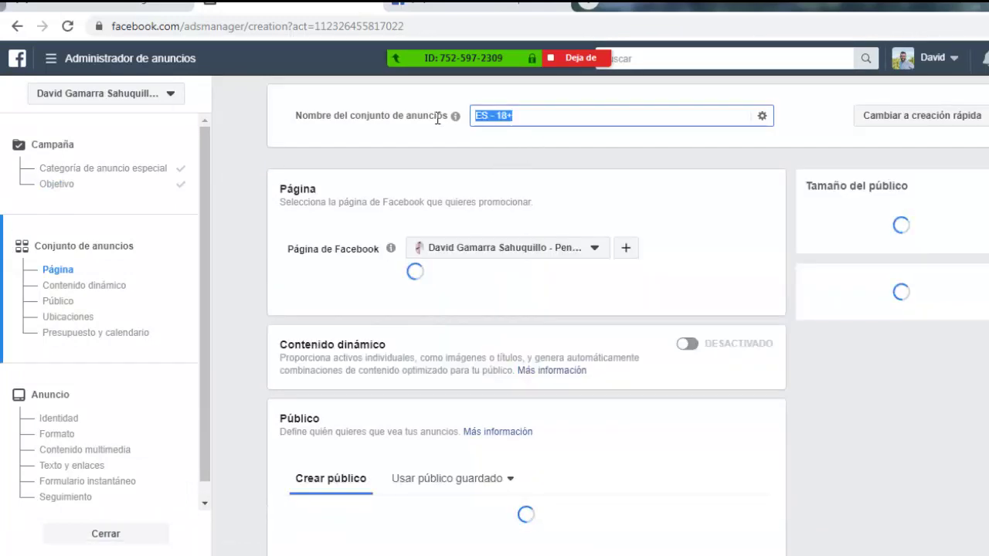
{"action": "type", "text": "Poten"}
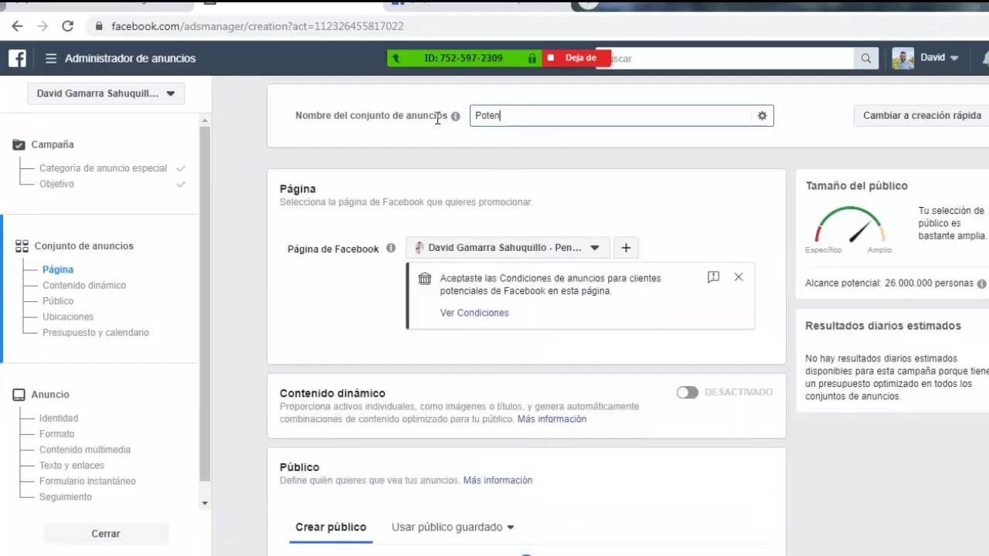
{"action": "type", "text": "ciales"}
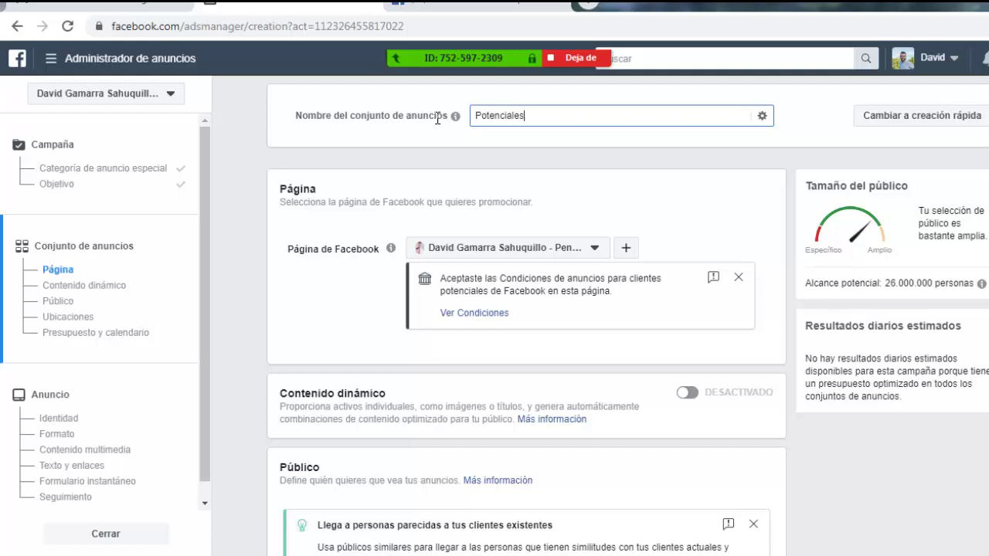
{"action": "type", "text": "Octubre"}
Step: Review the ad set's page section and check which Facebook pages are available to promote
{"action": "scroll", "coordinate": [293, 223], "scroll_direction": "down", "scroll_amount": 2}
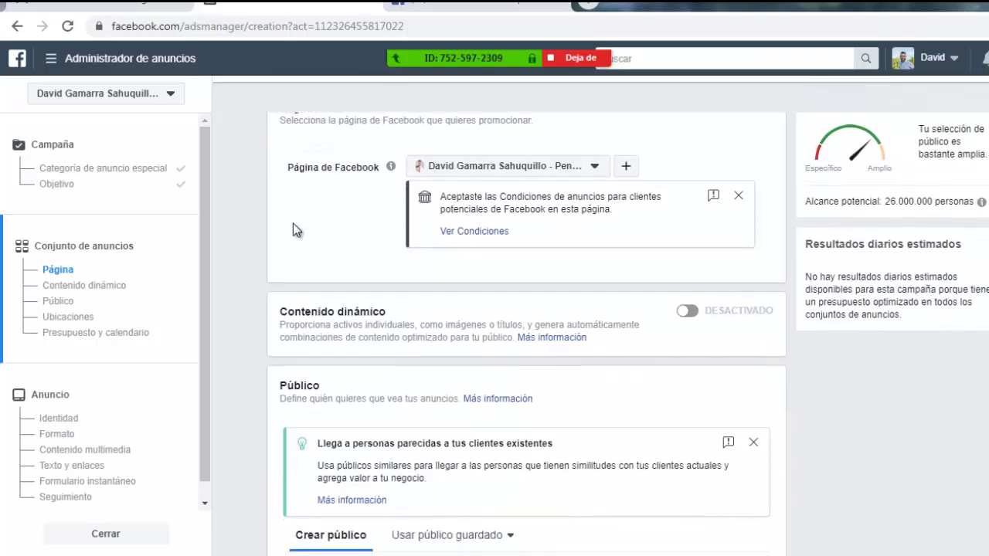
{"action": "scroll", "coordinate": [293, 223], "scroll_direction": "down", "scroll_amount": 2}
{"action": "scroll", "coordinate": [594, 377], "scroll_direction": "down", "scroll_amount": 2}
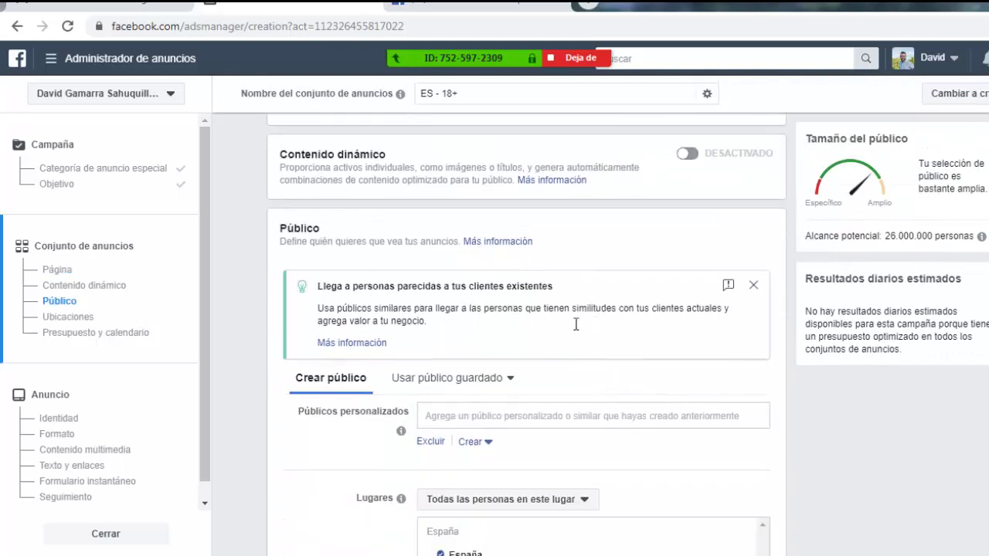
{"action": "scroll", "coordinate": [536, 269], "scroll_direction": "up", "scroll_amount": 3}
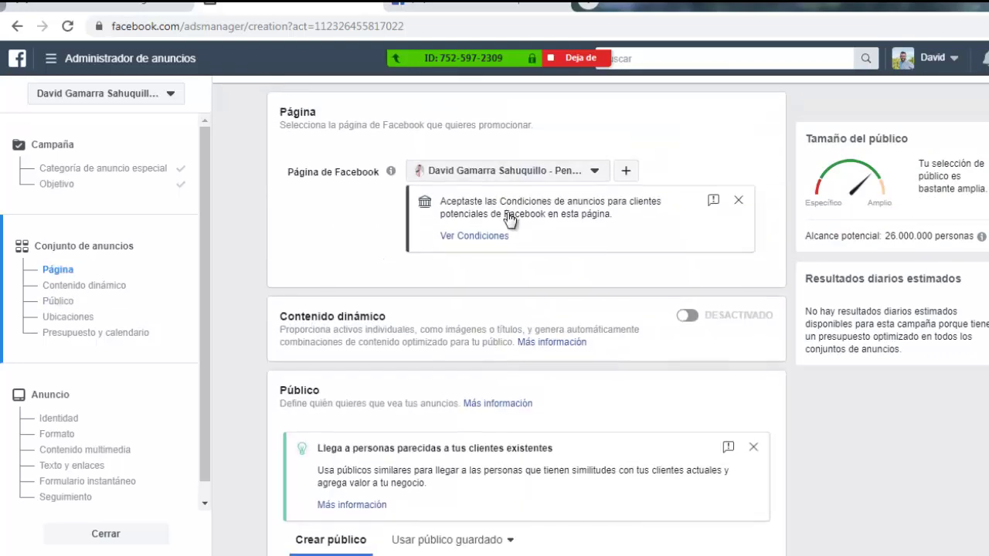
{"action": "scroll", "coordinate": [556, 219], "scroll_direction": "up", "scroll_amount": 1}
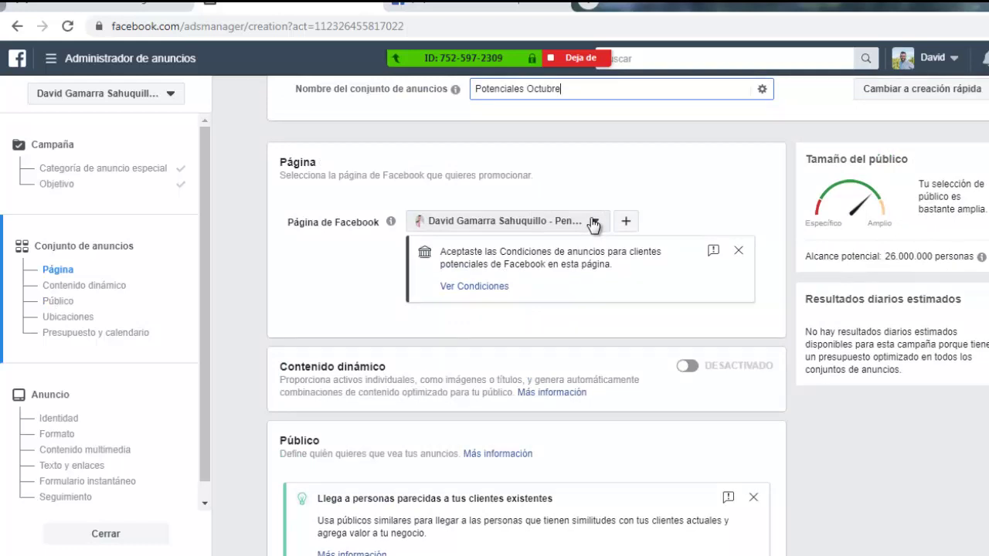
{"action": "scroll", "coordinate": [591, 220], "scroll_direction": "down", "scroll_amount": 1}
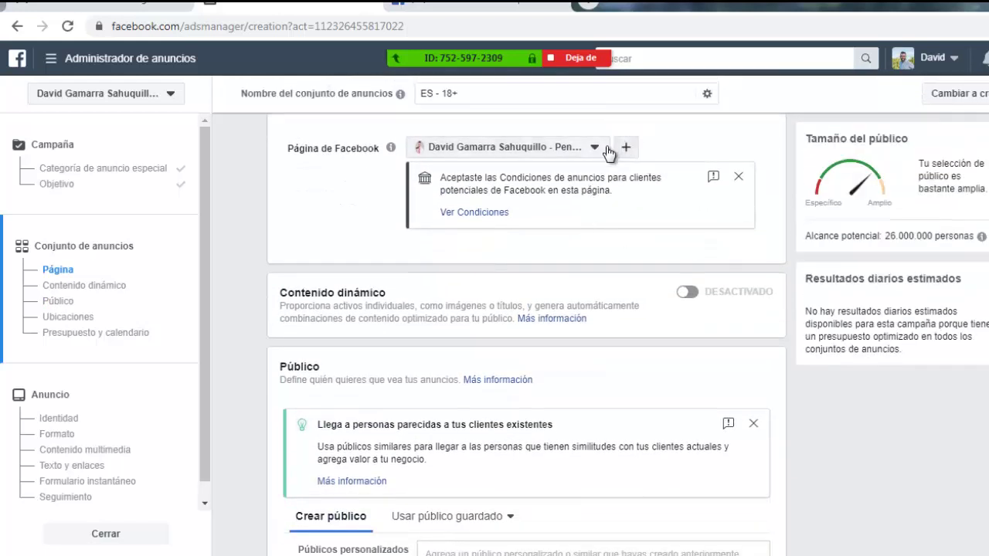
{"action": "left_click", "coordinate": [605, 154]}
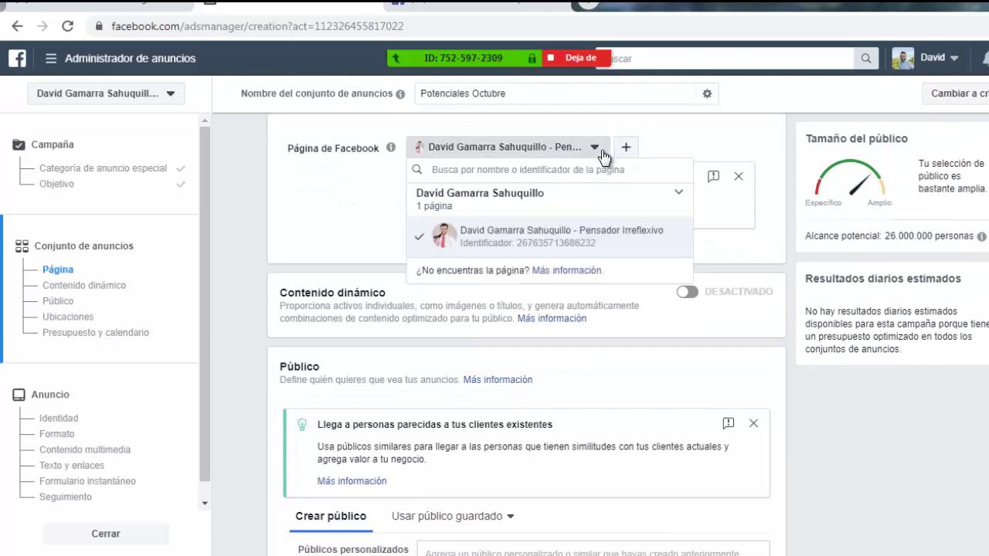
{"action": "left_click", "coordinate": [604, 155]}
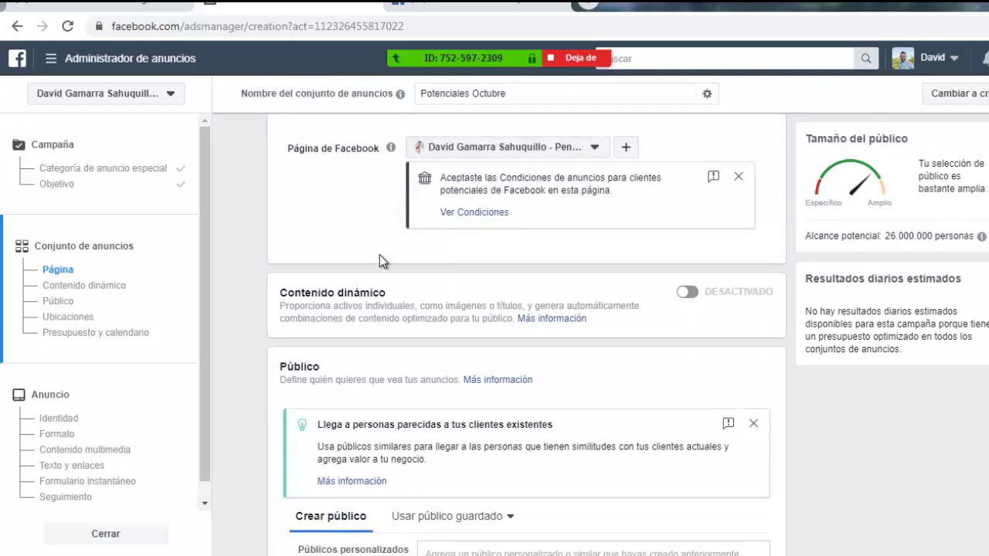
Step: Examine the audience section, including the explanation of custom audiences and the options for creating one
{"action": "scroll", "coordinate": [379, 254], "scroll_direction": "down", "scroll_amount": 2}
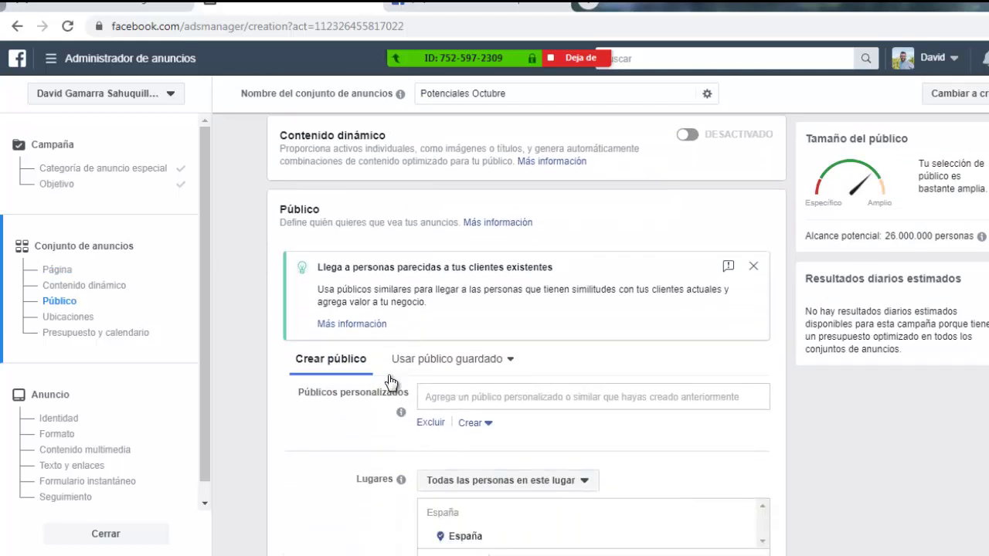
{"action": "scroll", "coordinate": [391, 387], "scroll_direction": "down", "scroll_amount": 1}
{"action": "mouse_move", "coordinate": [401, 333]}
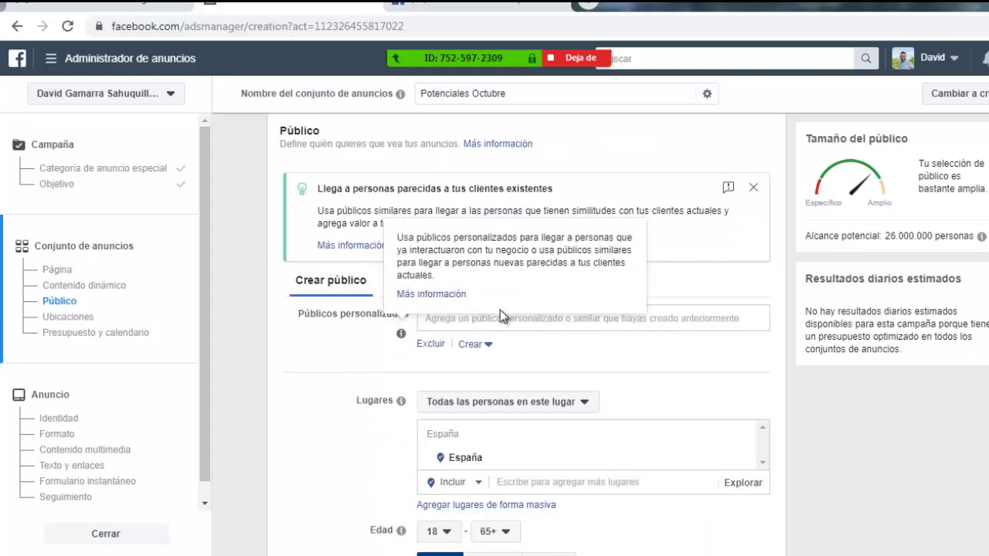
{"action": "scroll", "coordinate": [801, 405], "scroll_direction": "down", "scroll_amount": 1}
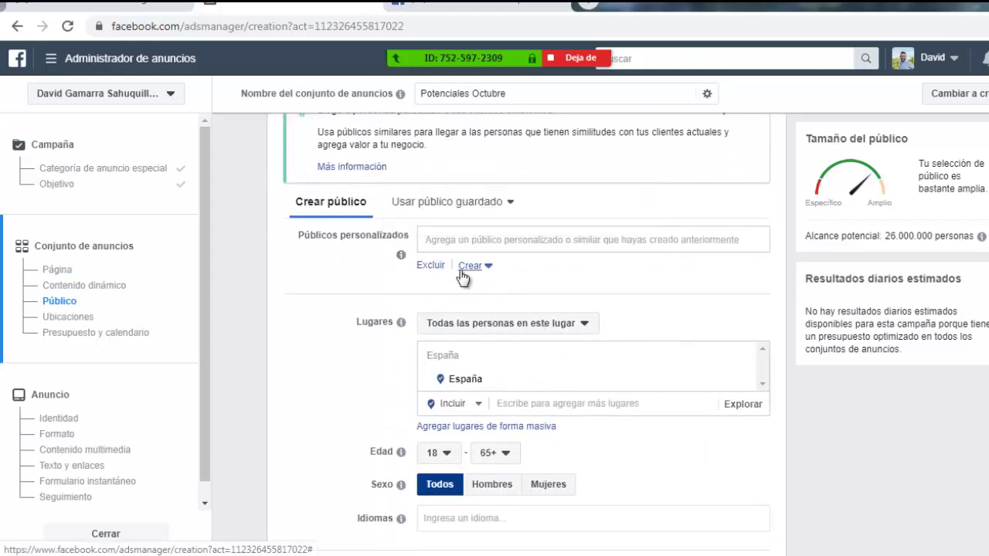
{"action": "left_click", "coordinate": [469, 266]}
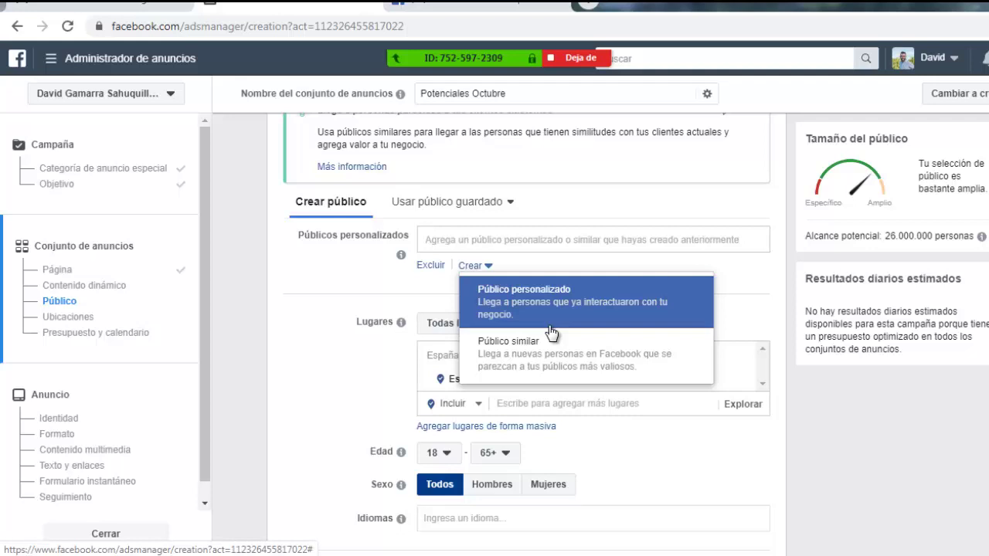
{"action": "left_click", "coordinate": [344, 280]}
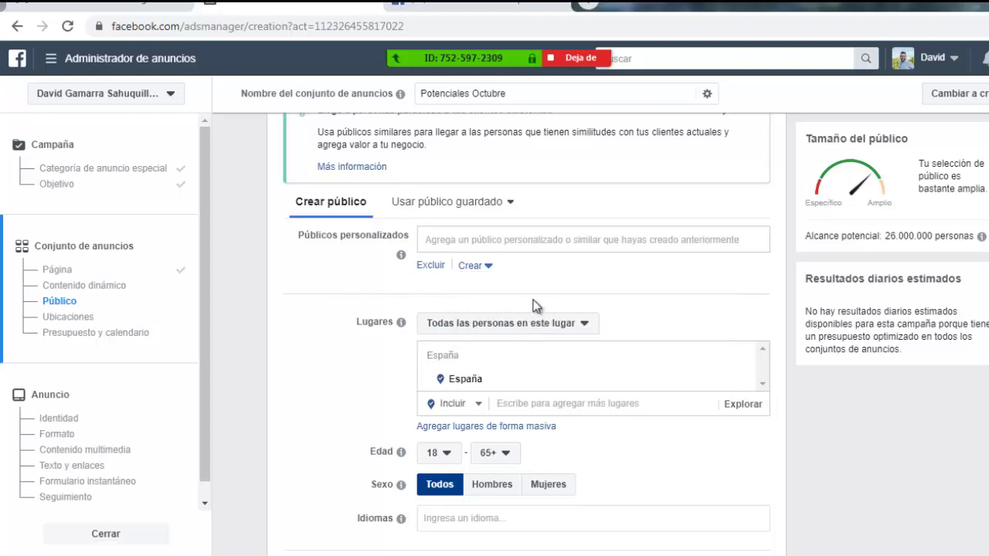
Step: Replace España with the state/province Comunidad Valenciana, Spain as the audience location, keeping Todas las personas en este lugar
{"action": "scroll", "coordinate": [533, 302], "scroll_direction": "down", "scroll_amount": 1}
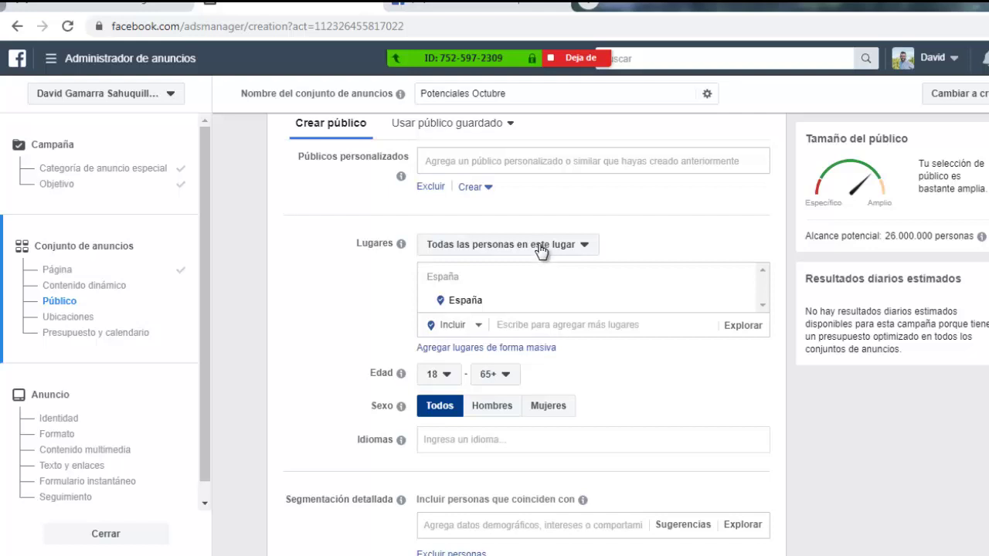
{"action": "left_click", "coordinate": [539, 247]}
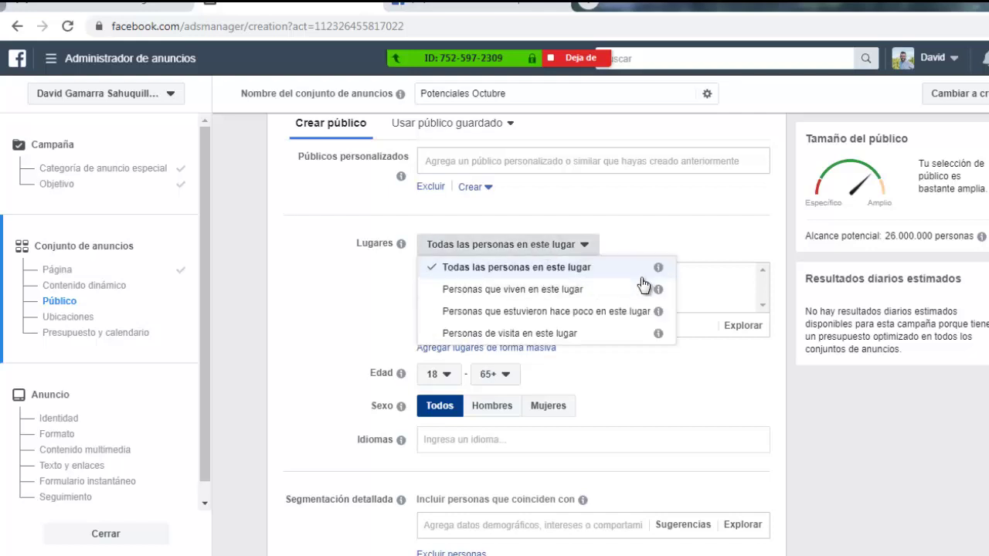
{"action": "left_click", "coordinate": [328, 323]}
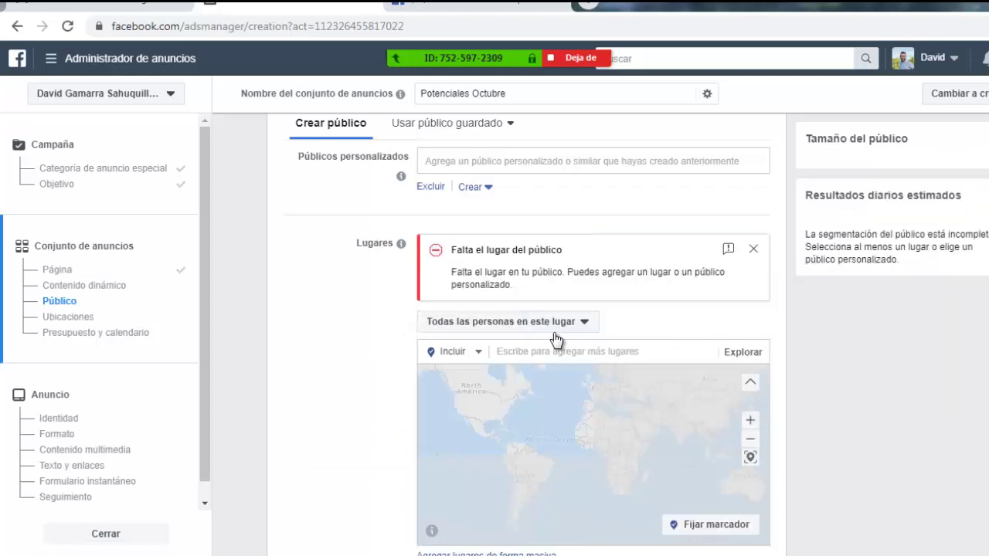
{"action": "left_click", "coordinate": [537, 351]}
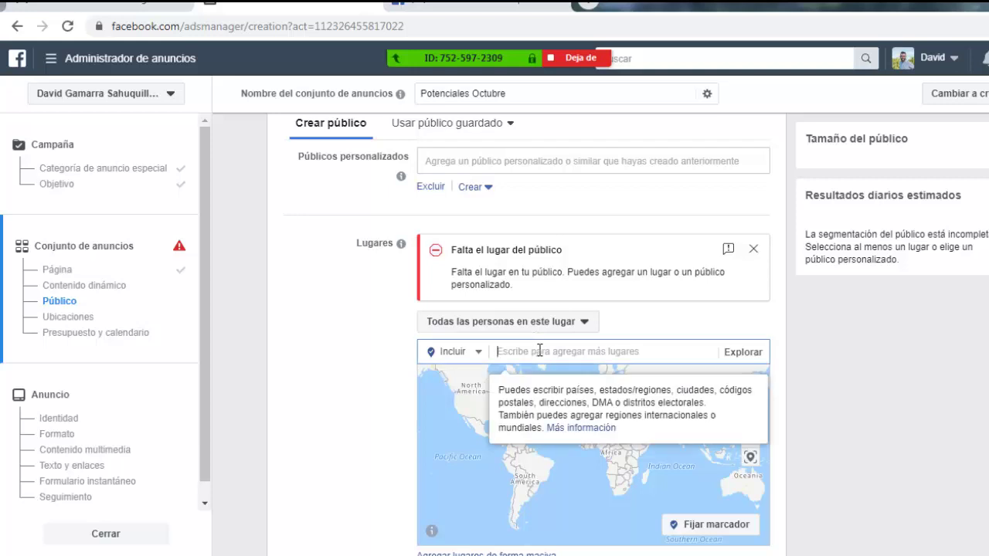
{"action": "type", "text": "v"}
{"action": "type", "text": "omunidad"}
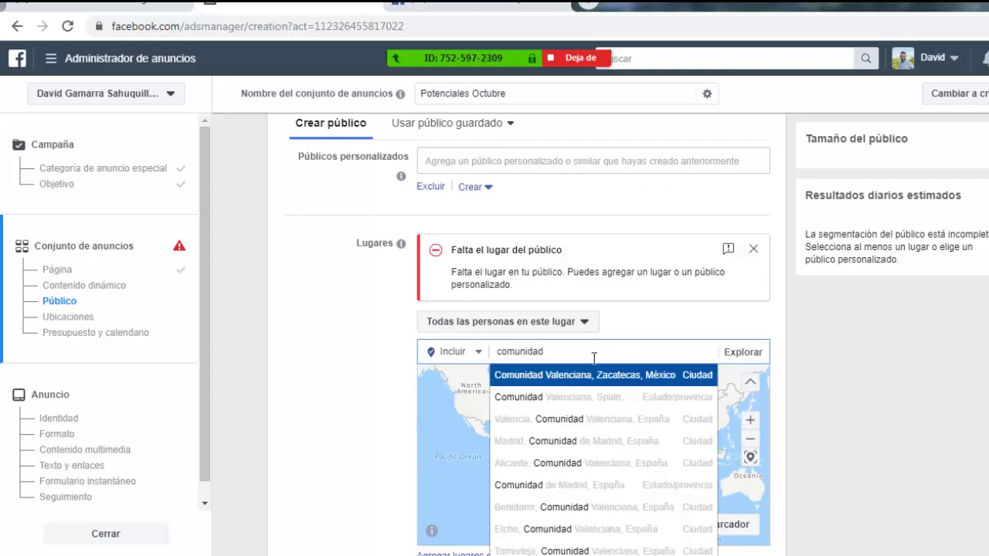
{"action": "left_click", "coordinate": [579, 400]}
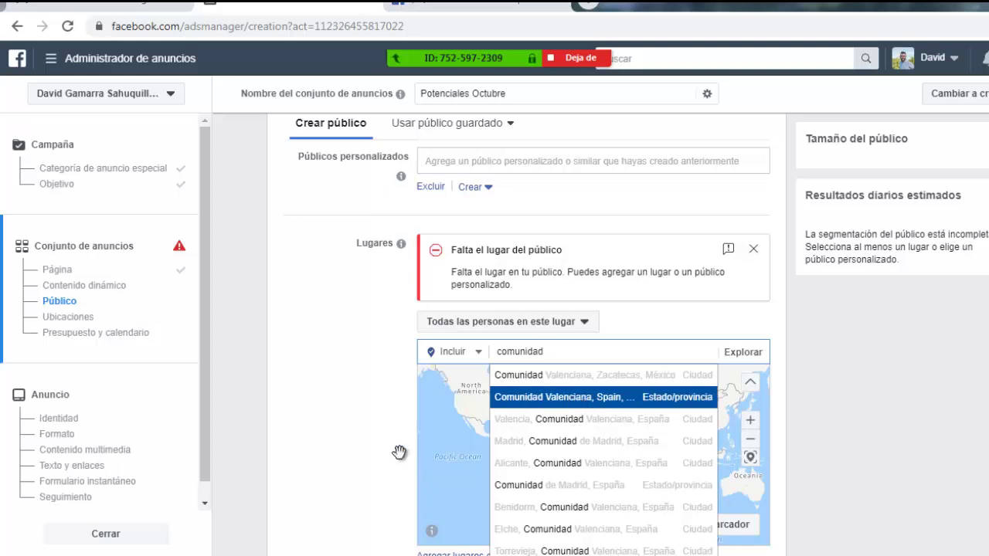
Step: Set the audience's maximum age to 35
{"action": "scroll", "coordinate": [411, 441], "scroll_direction": "down", "scroll_amount": 2}
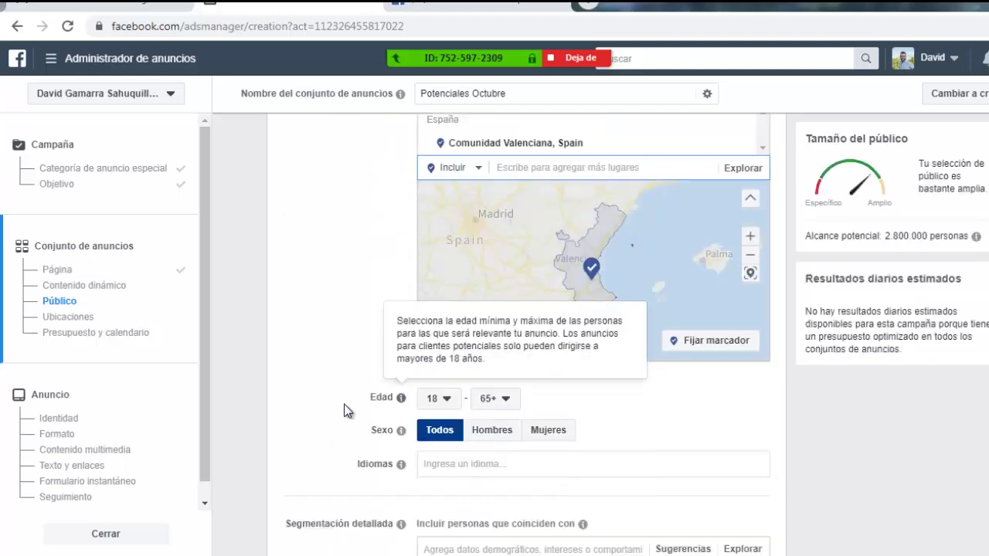
{"action": "left_click", "coordinate": [487, 401]}
{"action": "scroll", "coordinate": [499, 294], "scroll_direction": "up", "scroll_amount": 4}
{"action": "scroll", "coordinate": [498, 294], "scroll_direction": "up", "scroll_amount": 3}
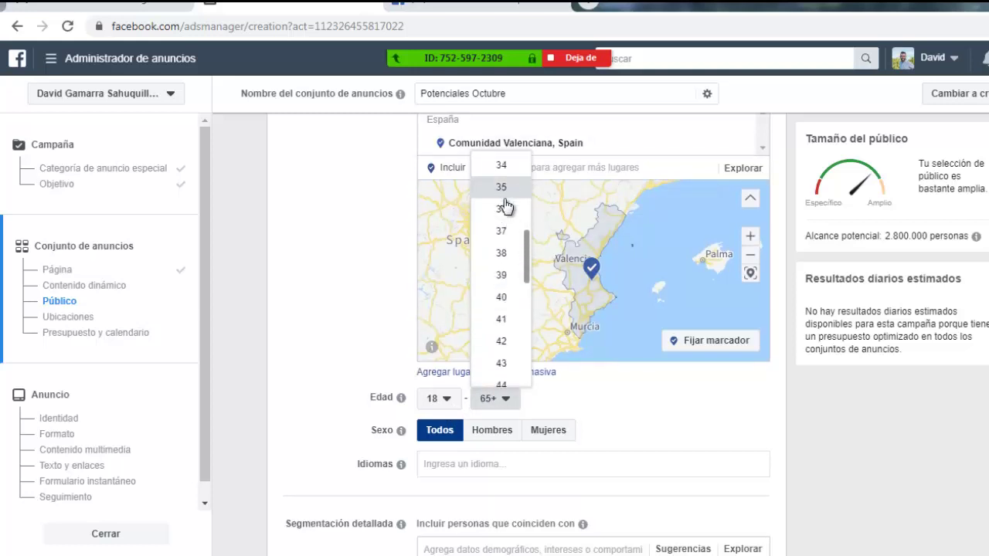
{"action": "left_click", "coordinate": [502, 189]}
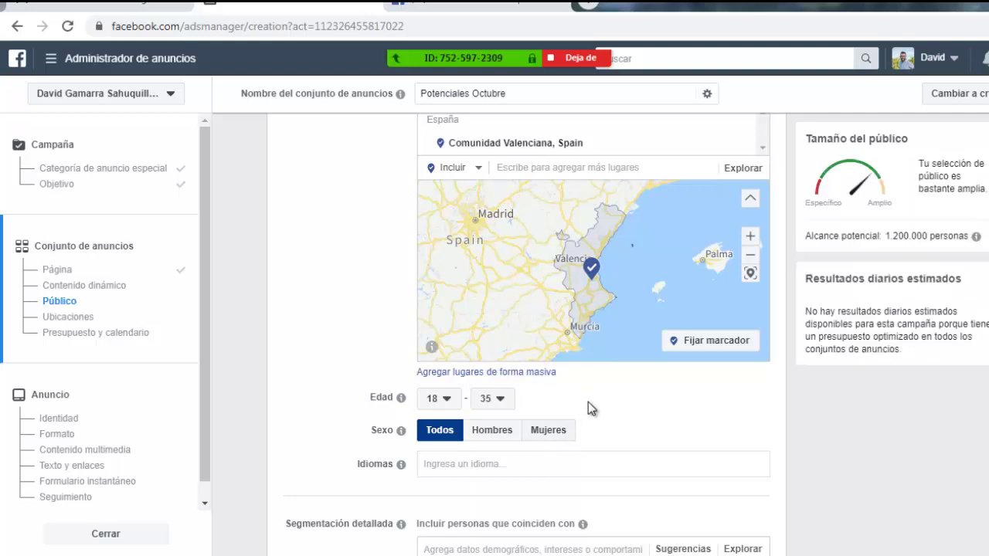
Step: Add Español and Español (todos) as the audience's languages
{"action": "scroll", "coordinate": [588, 402], "scroll_direction": "down", "scroll_amount": 1}
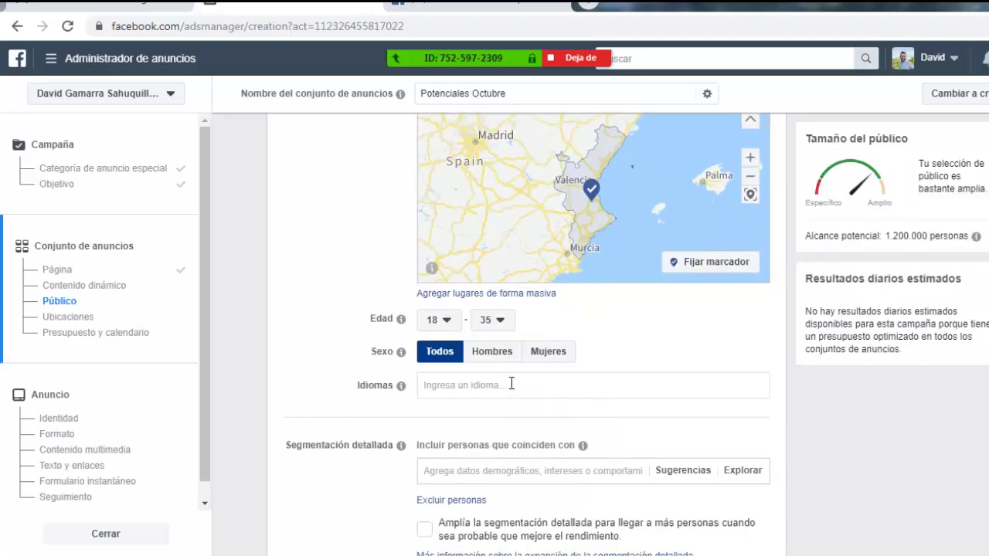
{"action": "left_click", "coordinate": [515, 385]}
{"action": "type", "text": "espa"}
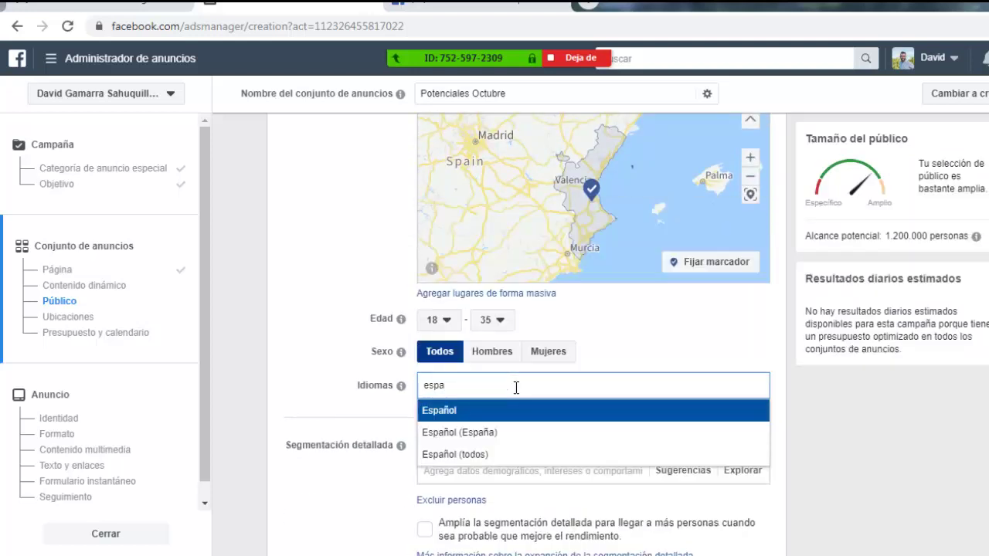
{"action": "key", "text": "Return"}
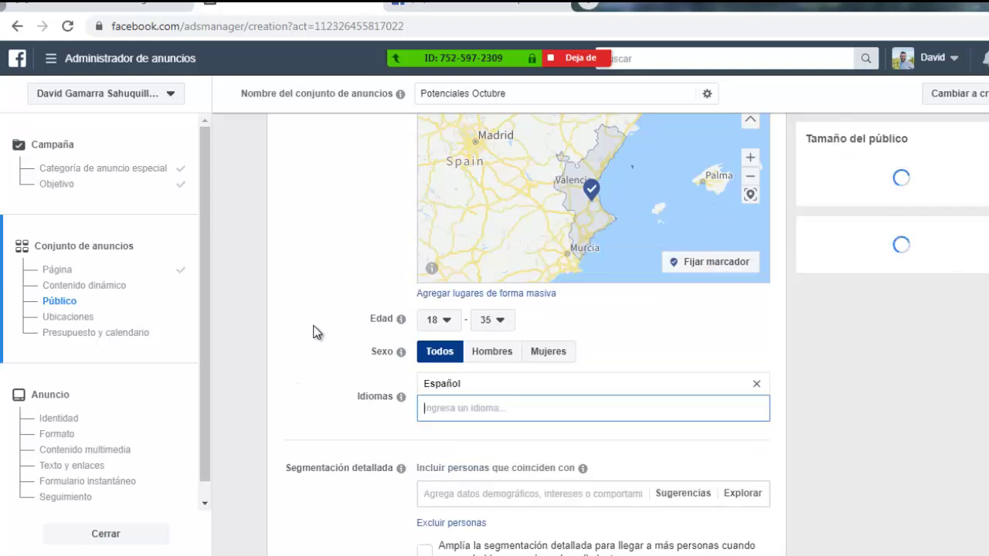
{"action": "scroll", "coordinate": [322, 329], "scroll_direction": "down", "scroll_amount": 1}
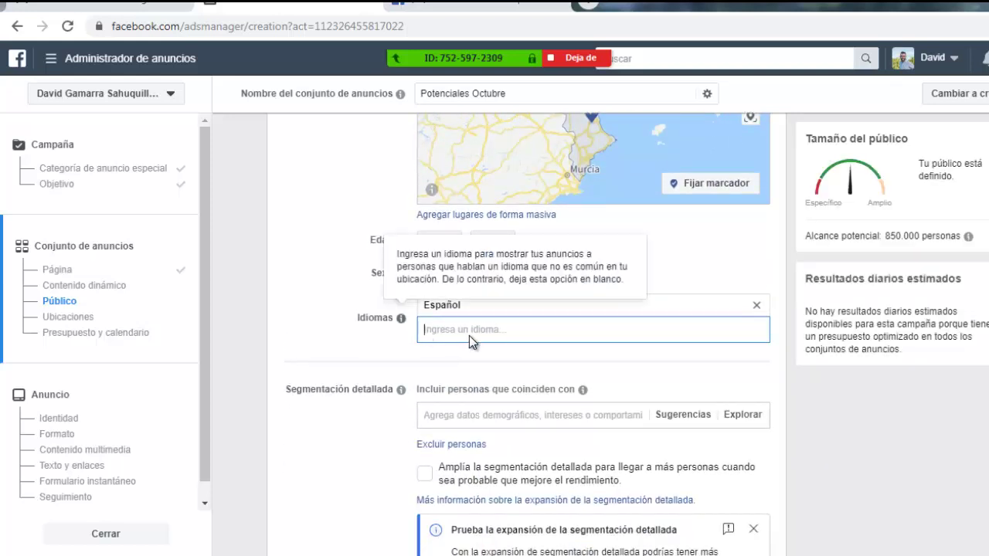
{"action": "type", "text": "espa"}
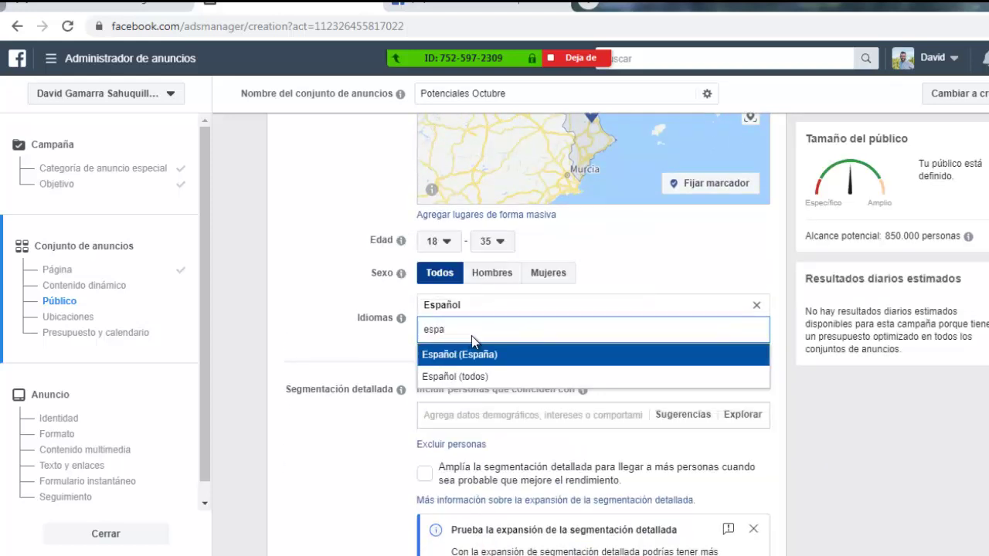
{"action": "left_click", "coordinate": [475, 377]}
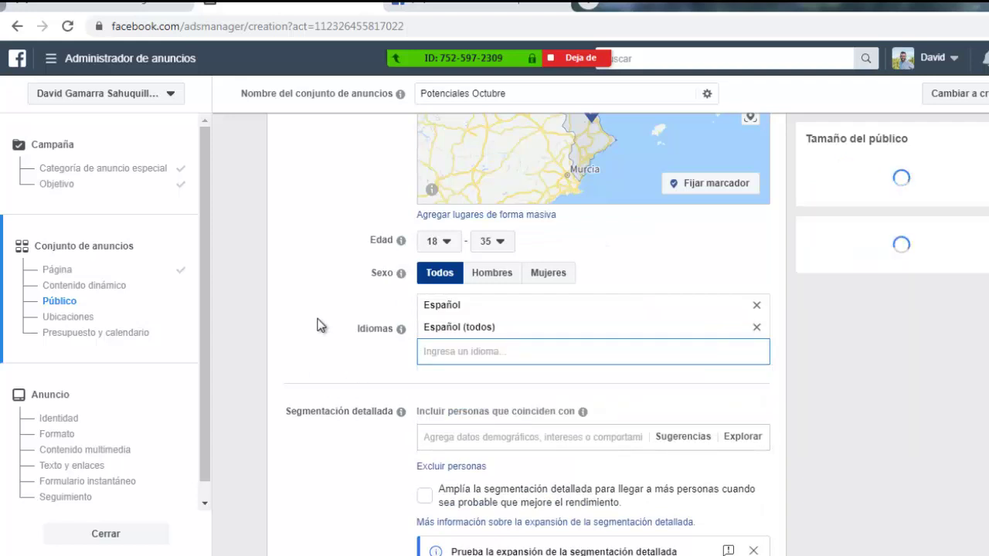
Step: Add the interest Network to the audience's detailed targeting
{"action": "scroll", "coordinate": [322, 327], "scroll_direction": "down", "scroll_amount": 1}
{"action": "left_click", "coordinate": [496, 360]}
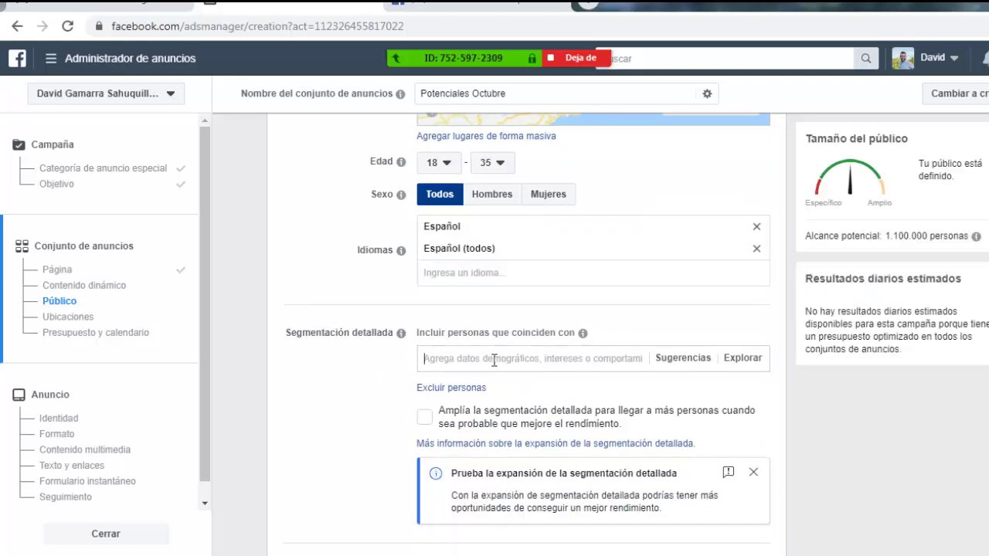
{"action": "scroll", "coordinate": [495, 358], "scroll_direction": "down", "scroll_amount": 2}
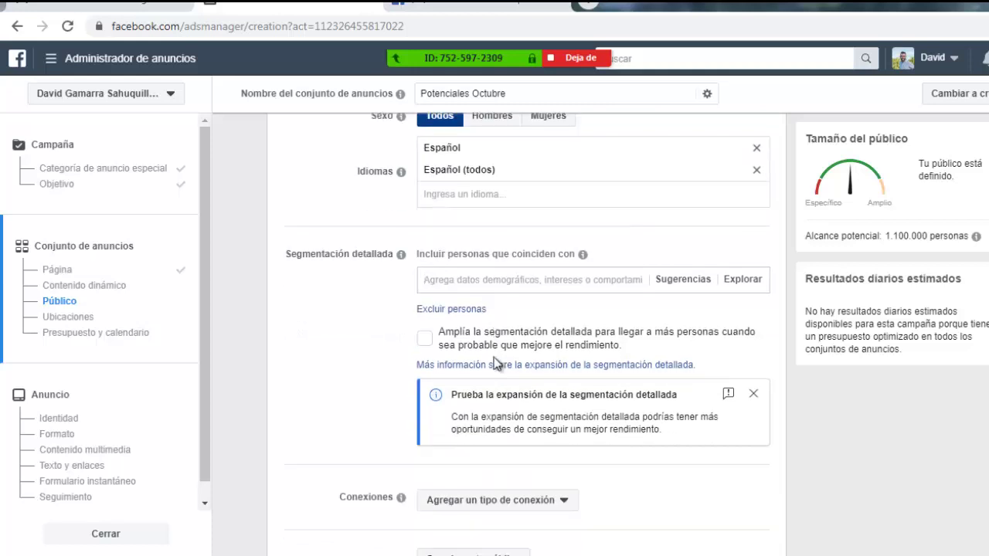
{"action": "scroll", "coordinate": [483, 266], "scroll_direction": "up", "scroll_amount": 1}
{"action": "type", "text": "network"}
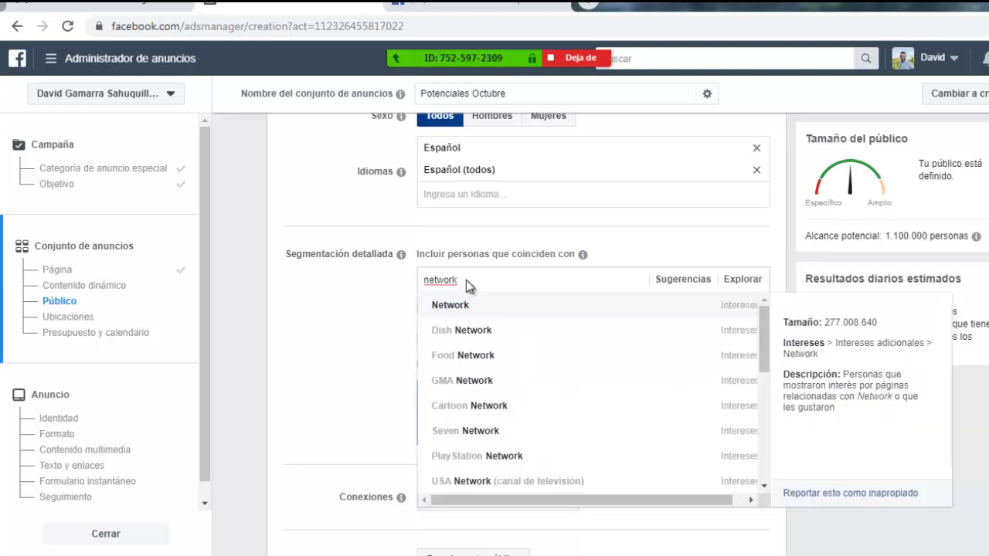
{"action": "key", "text": "Return"}
Step: Search the detailed targeting for "network marketing" and add the interest Marketing multinivel
{"action": "type", "text": "networ"}
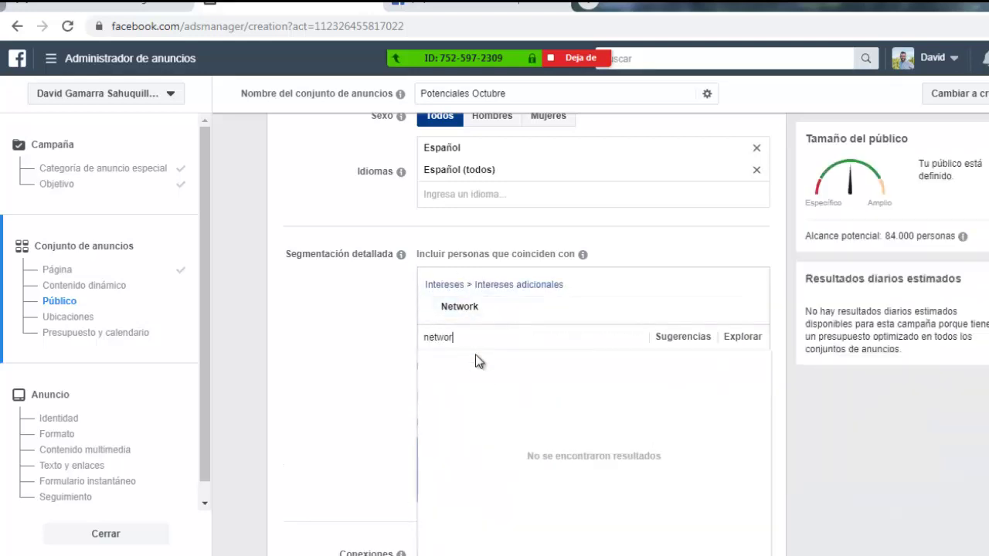
{"action": "type", "text": "k marketing"}
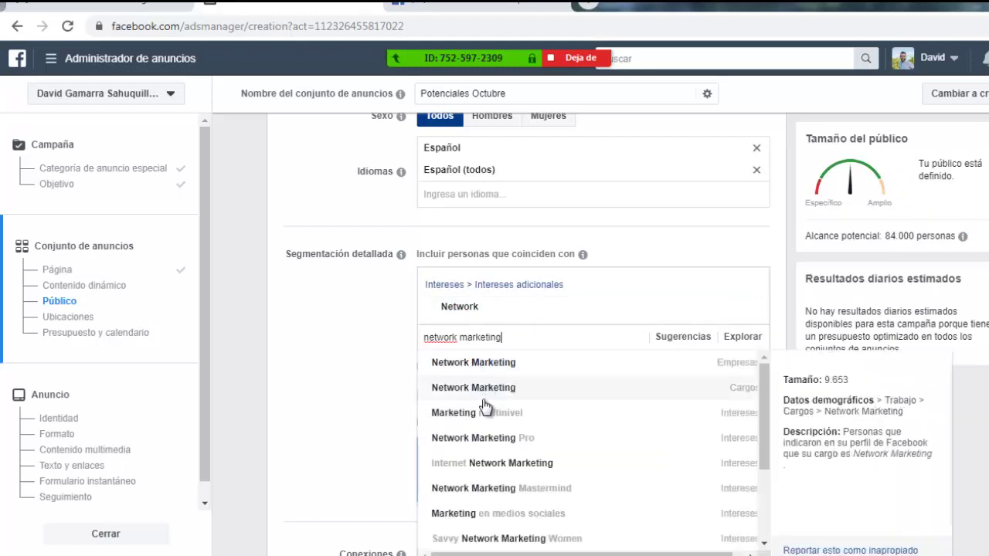
{"action": "left_click", "coordinate": [485, 420]}
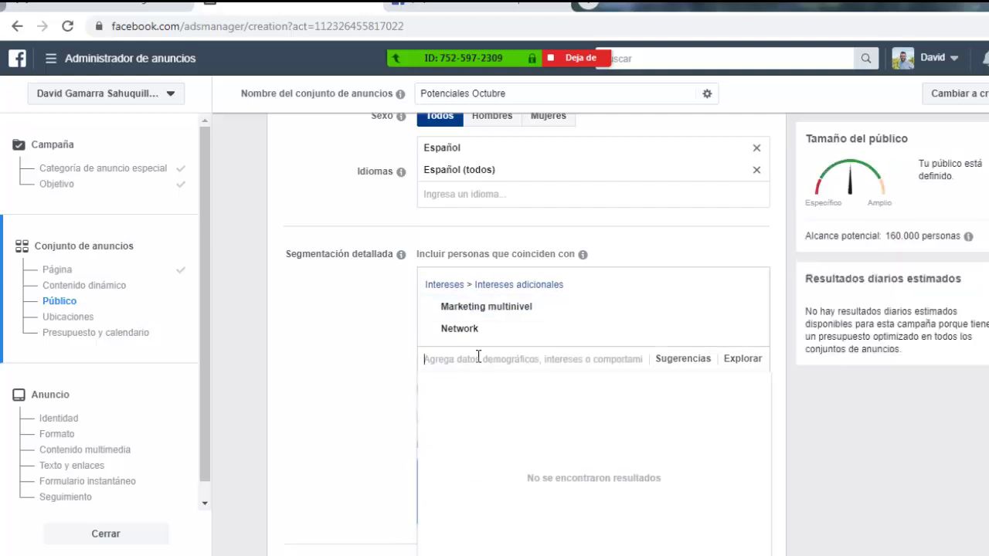
Step: Search the detailed targeting for "valencia" and add the interest Universidad de Valencia
{"action": "type", "text": "valencia"}
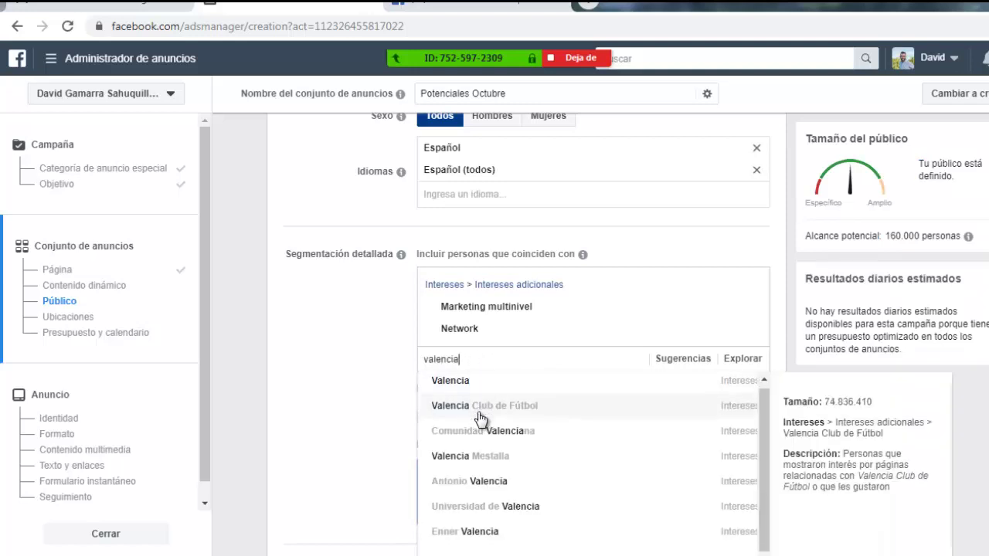
{"action": "scroll", "coordinate": [482, 432], "scroll_direction": "down", "scroll_amount": 1}
{"action": "scroll", "coordinate": [488, 475], "scroll_direction": "down", "scroll_amount": 1}
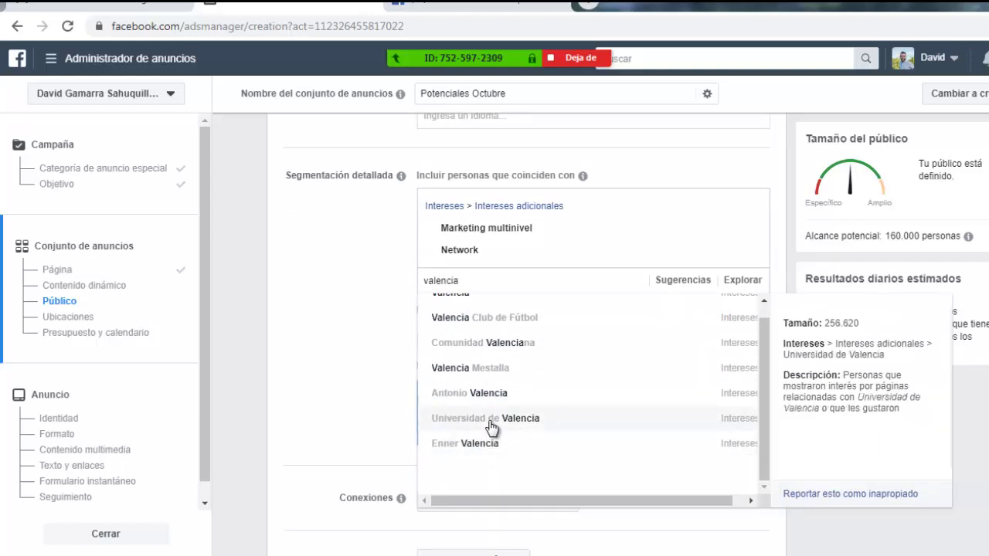
{"action": "left_click", "coordinate": [491, 421]}
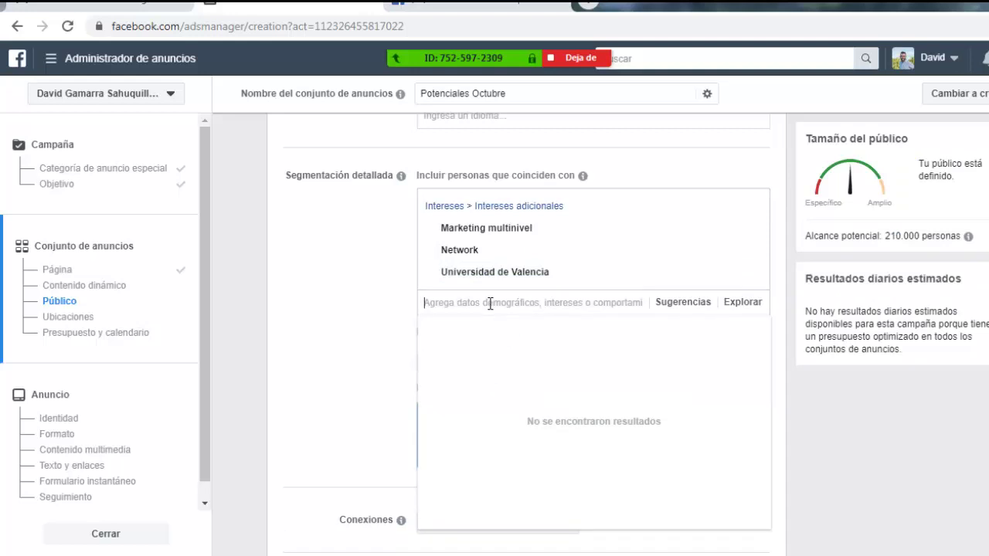
Step: Search the detailed targeting for "negocios internacionales" and check the audience's potential reach
{"action": "type", "text": "negocios"}
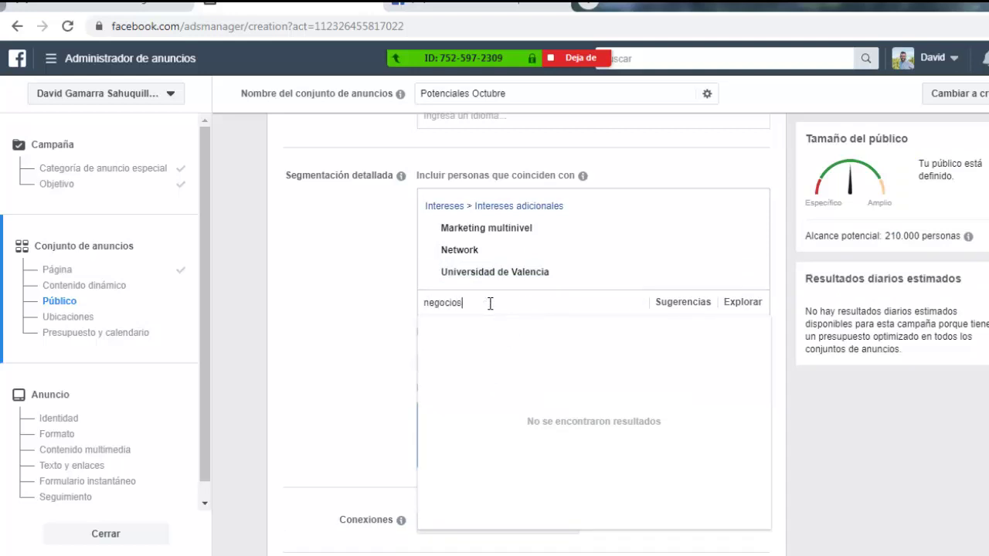
{"action": "type", "text": " internacionales"}
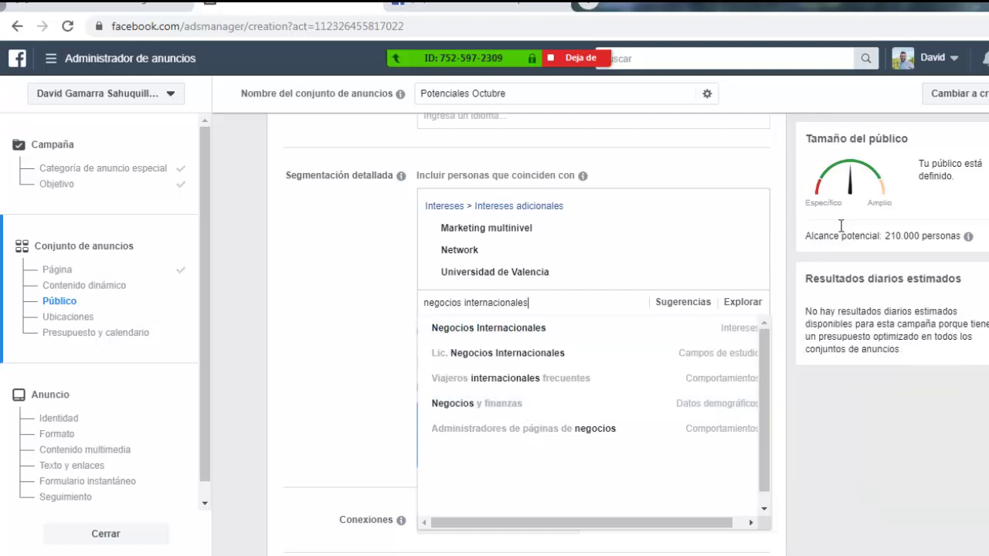
{"action": "left_click_drag", "start_coordinate": [807, 238], "coordinate": [881, 237]}
Step: Replace the search text with "oriflame" and add the interest Oriflame to the detailed targeting
{"action": "left_click", "coordinate": [524, 300]}
{"action": "type", "text": "or"}
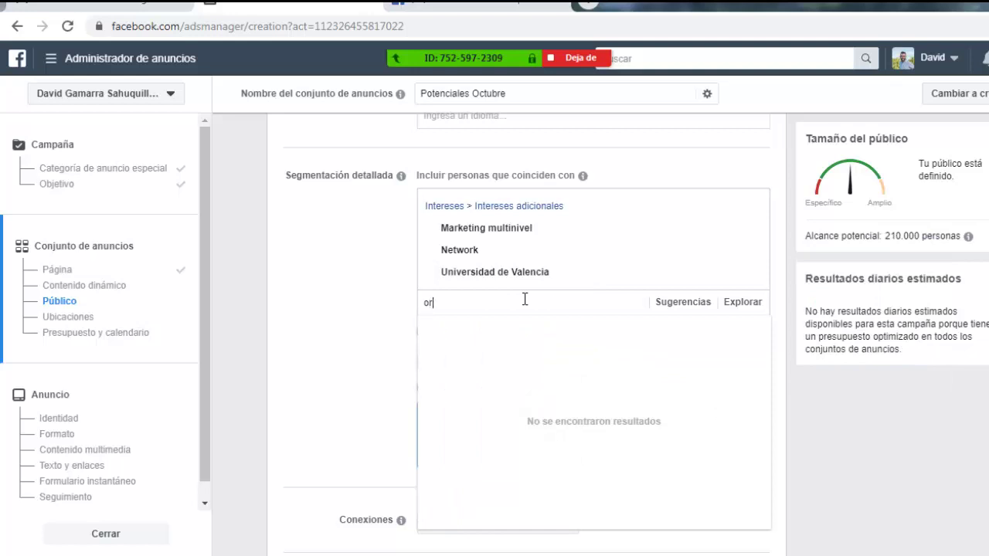
{"action": "type", "text": "iflame"}
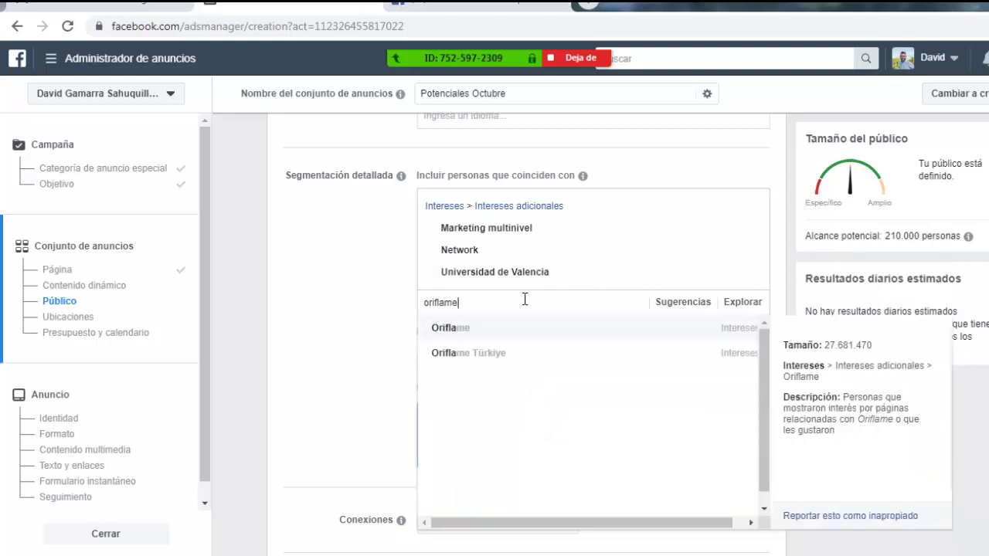
{"action": "left_click", "coordinate": [478, 320]}
{"action": "type", "text": "amway"}
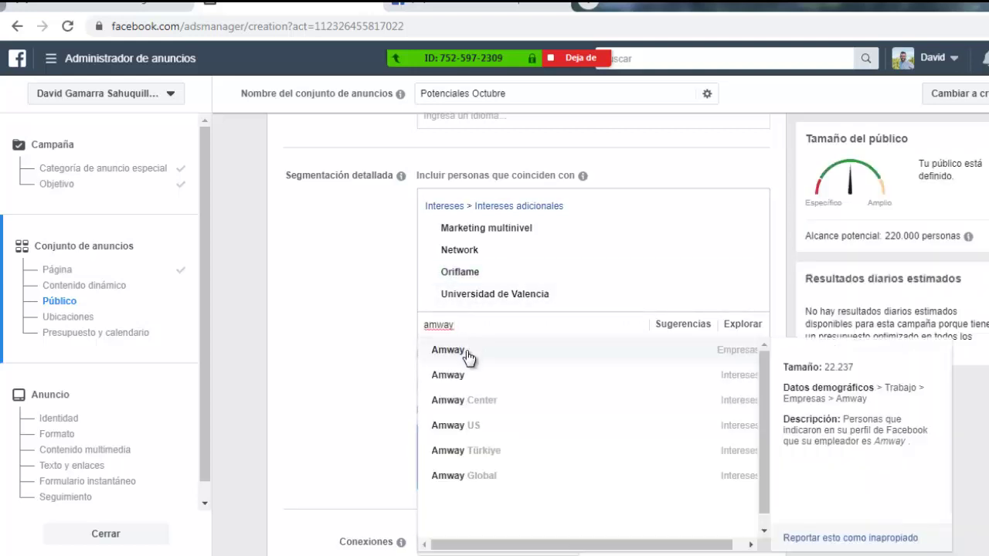
{"action": "left_click", "coordinate": [467, 353]}
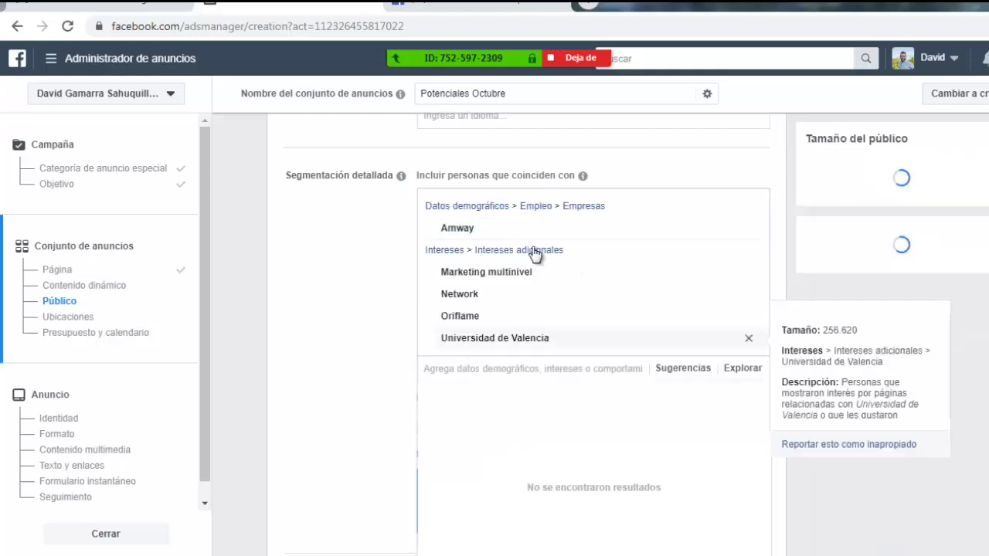
{"action": "left_click", "coordinate": [748, 228]}
Step: Search the detailed targeting for "amway", add Amway from the interests category, and close the suggestions
{"action": "left_click", "coordinate": [487, 325]}
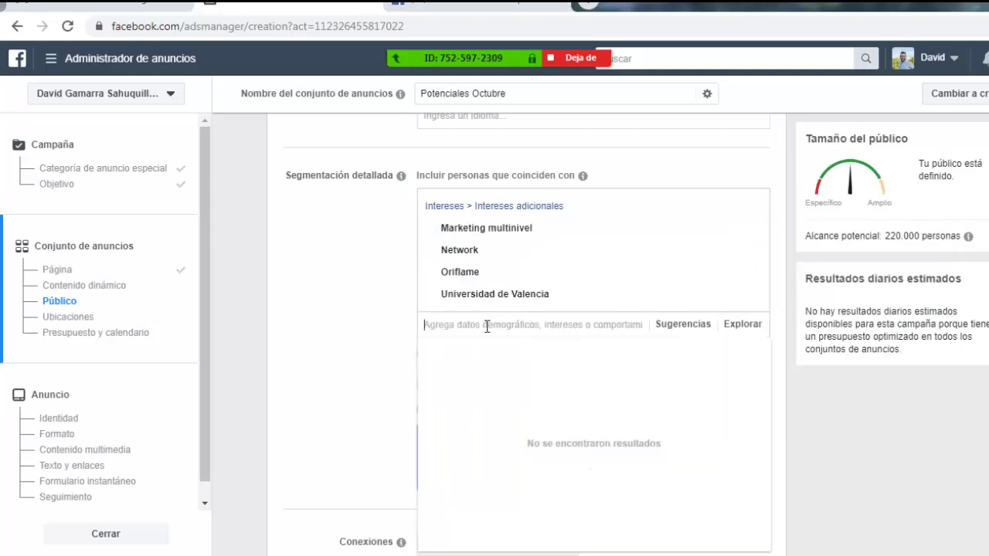
{"action": "type", "text": "amway"}
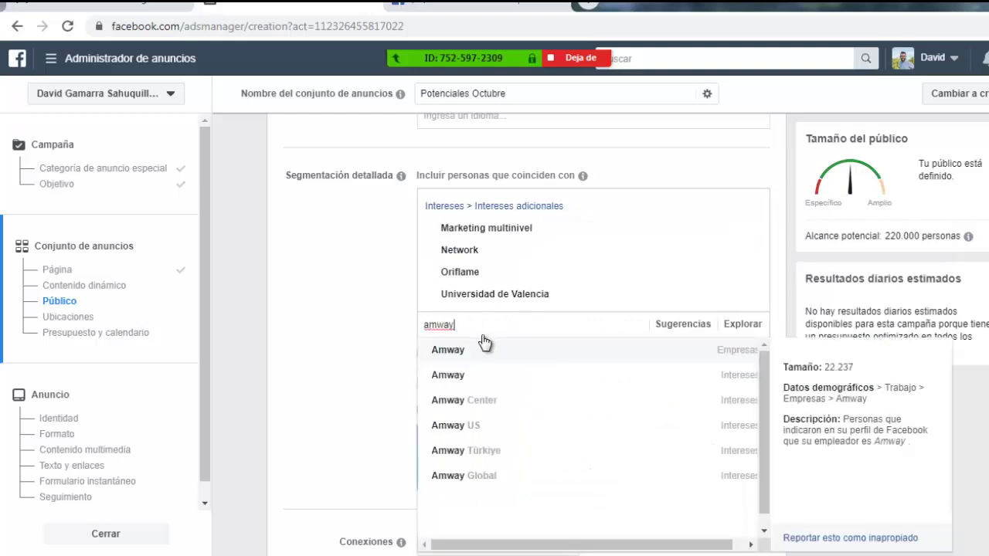
{"action": "left_click", "coordinate": [468, 376]}
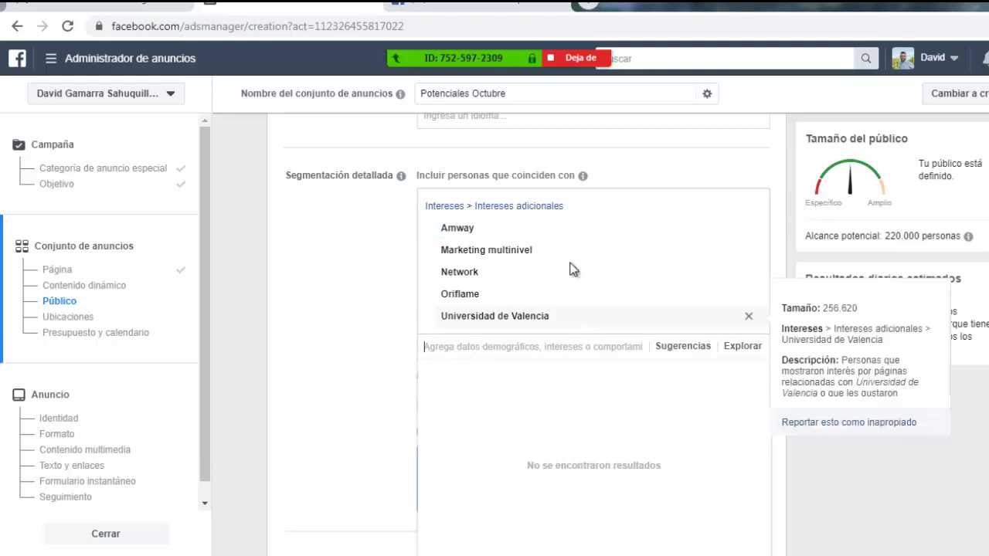
{"action": "scroll", "coordinate": [569, 270], "scroll_direction": "down", "scroll_amount": 1}
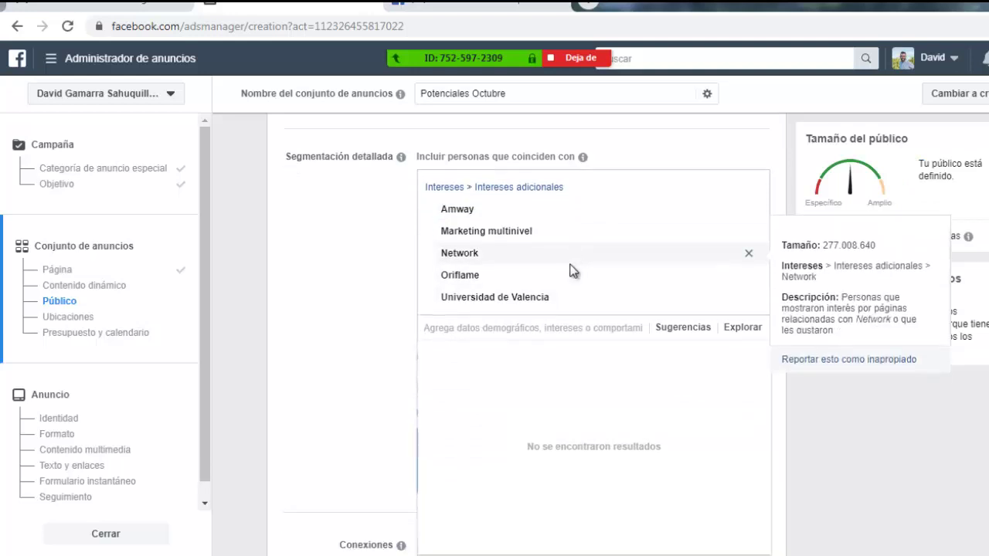
{"action": "left_click", "coordinate": [372, 292]}
{"action": "scroll", "coordinate": [419, 296], "scroll_direction": "up", "scroll_amount": 2}
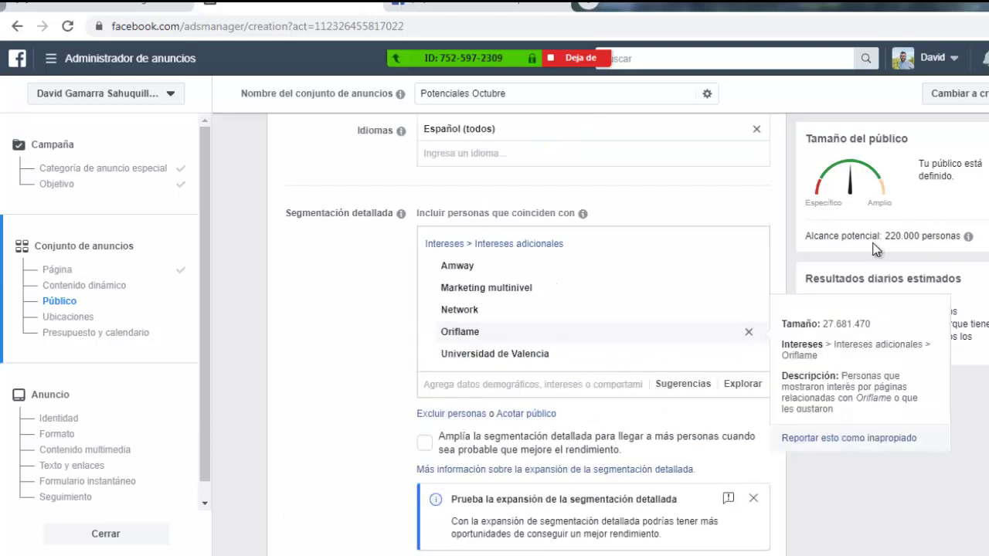
Step: Enable the detailed targeting expansion to check its effect on potential reach, and disable it again
{"action": "scroll", "coordinate": [876, 248], "scroll_direction": "up", "scroll_amount": 1}
{"action": "scroll", "coordinate": [589, 333], "scroll_direction": "down", "scroll_amount": 2}
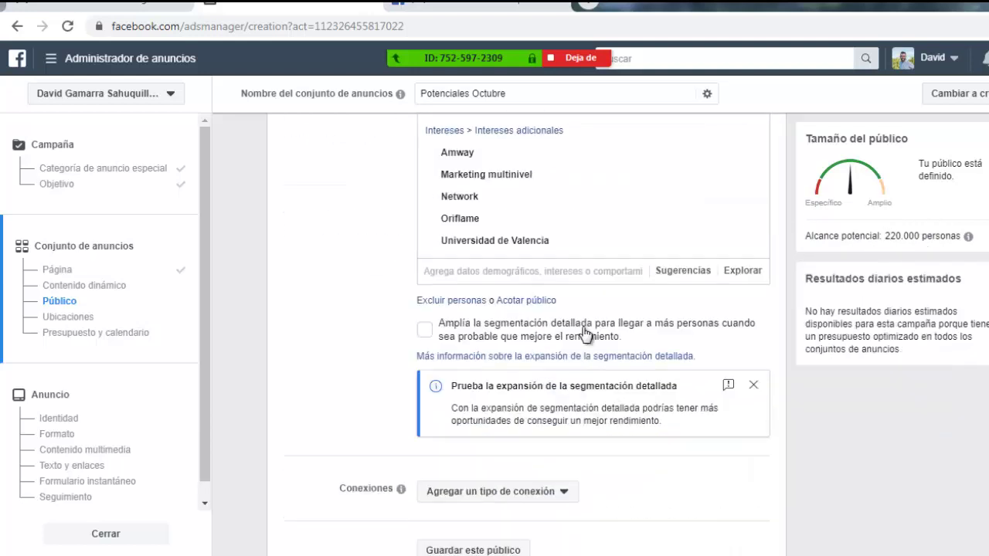
{"action": "left_click", "coordinate": [420, 334]}
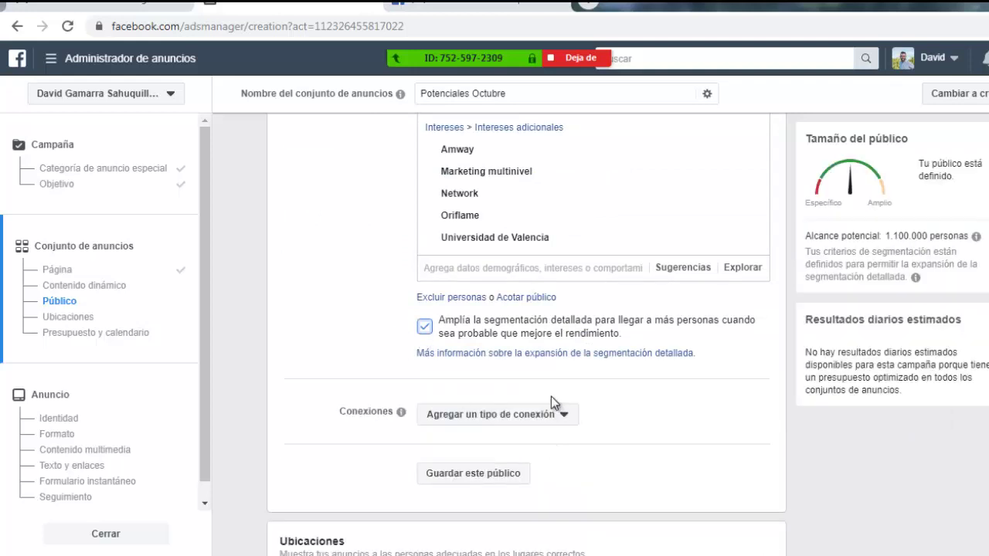
{"action": "left_click", "coordinate": [424, 331]}
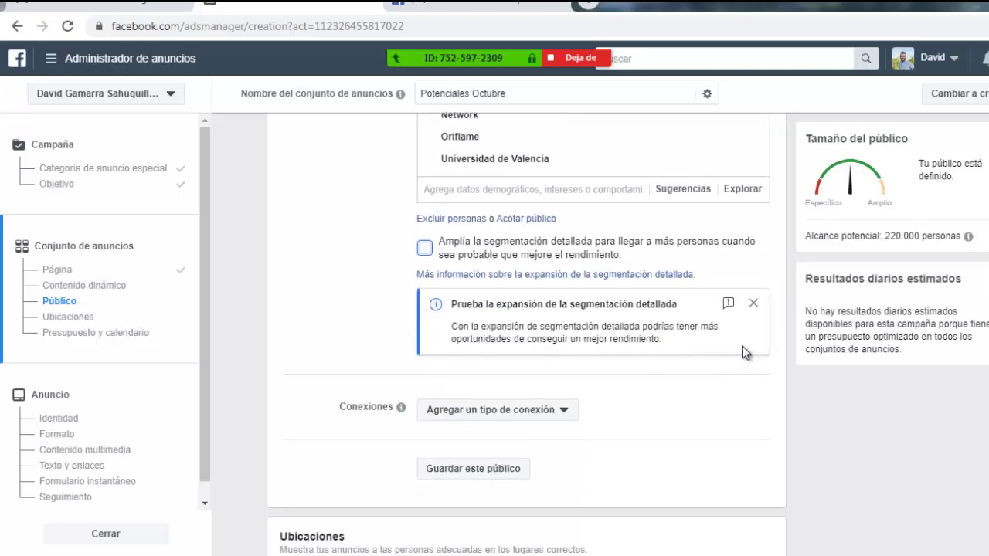
Step: Add the company Herbalife to the detailed targeting from the suggestions and check its details
{"action": "scroll", "coordinate": [698, 202], "scroll_direction": "up", "scroll_amount": 1}
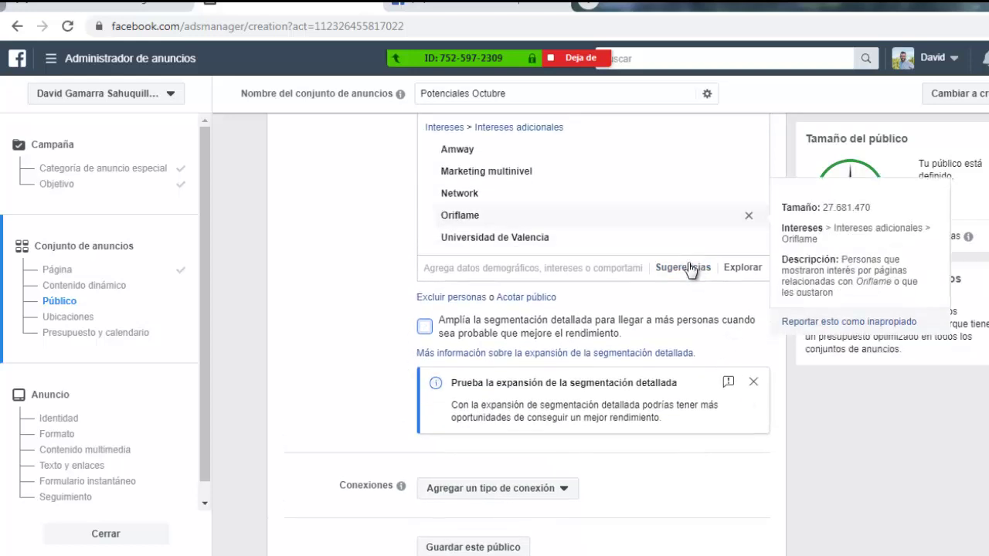
{"action": "left_click", "coordinate": [691, 267]}
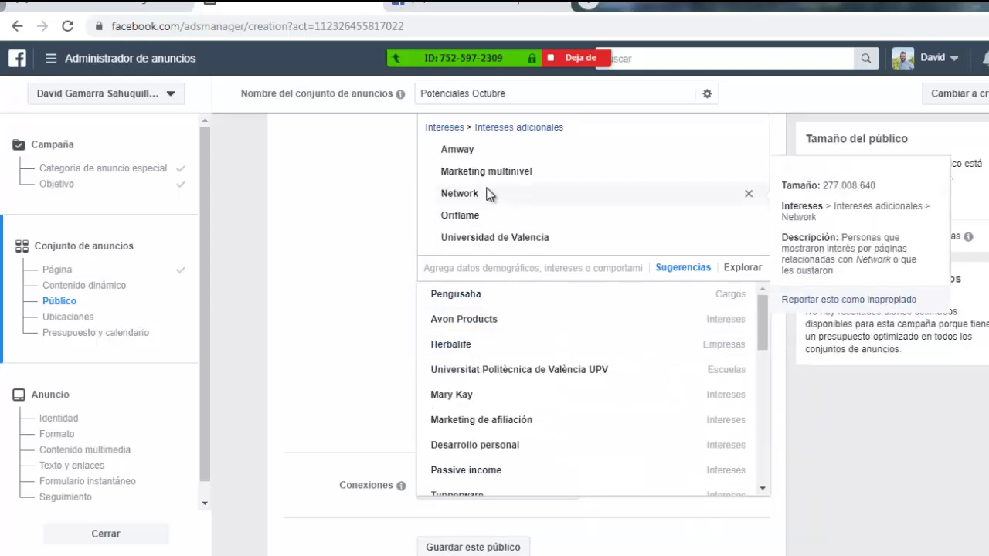
{"action": "left_click", "coordinate": [454, 355]}
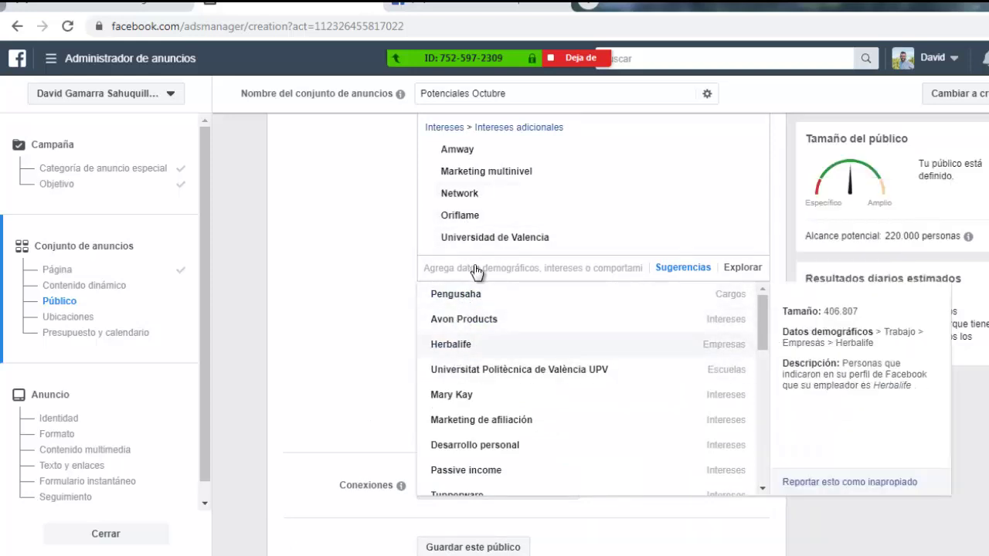
{"action": "left_click", "coordinate": [663, 315]}
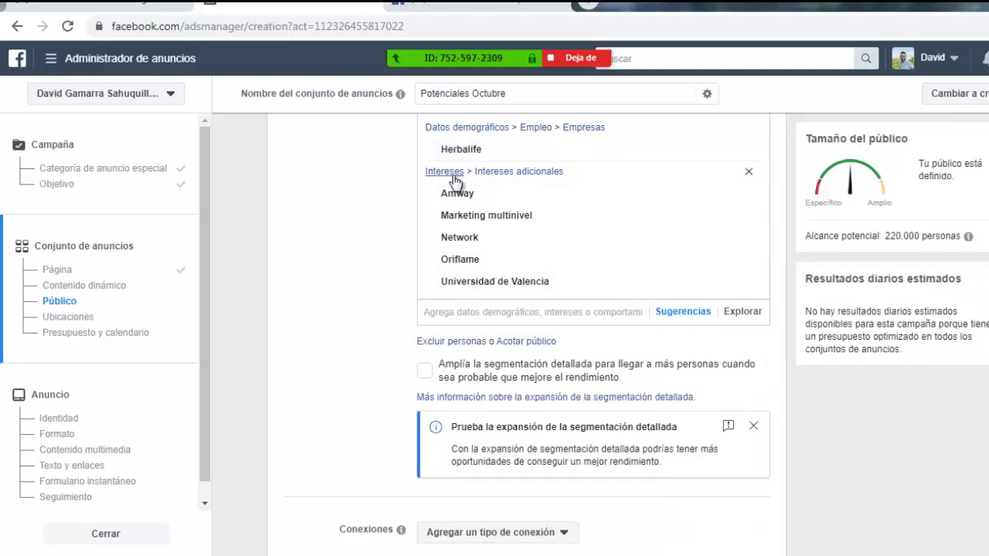
{"action": "mouse_move", "coordinate": [456, 147]}
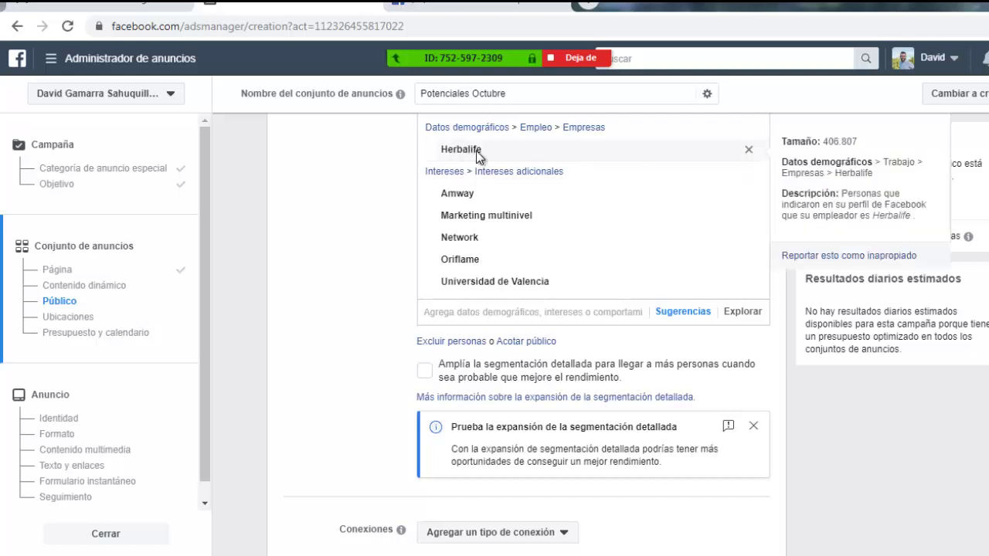
Step: Add the interest Passive income to the detailed targeting from the suggestions
{"action": "left_click", "coordinate": [683, 312]}
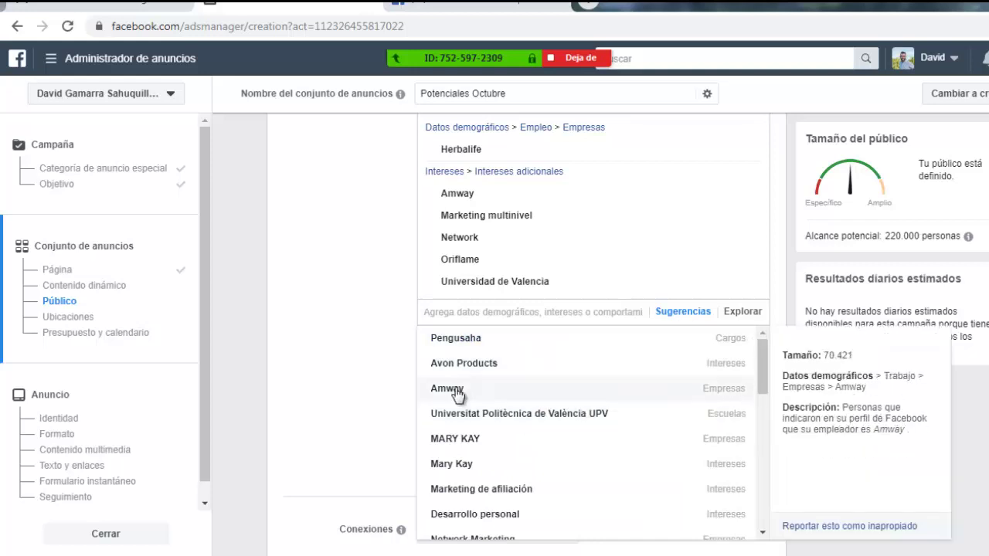
{"action": "scroll", "coordinate": [459, 376], "scroll_direction": "down", "scroll_amount": 2}
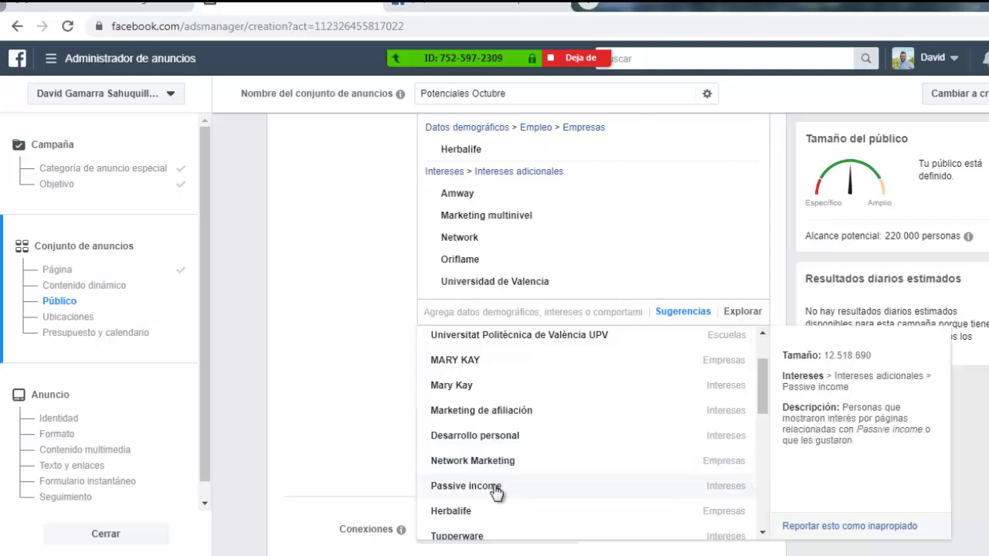
{"action": "left_click", "coordinate": [495, 491]}
{"action": "left_click", "coordinate": [673, 340]}
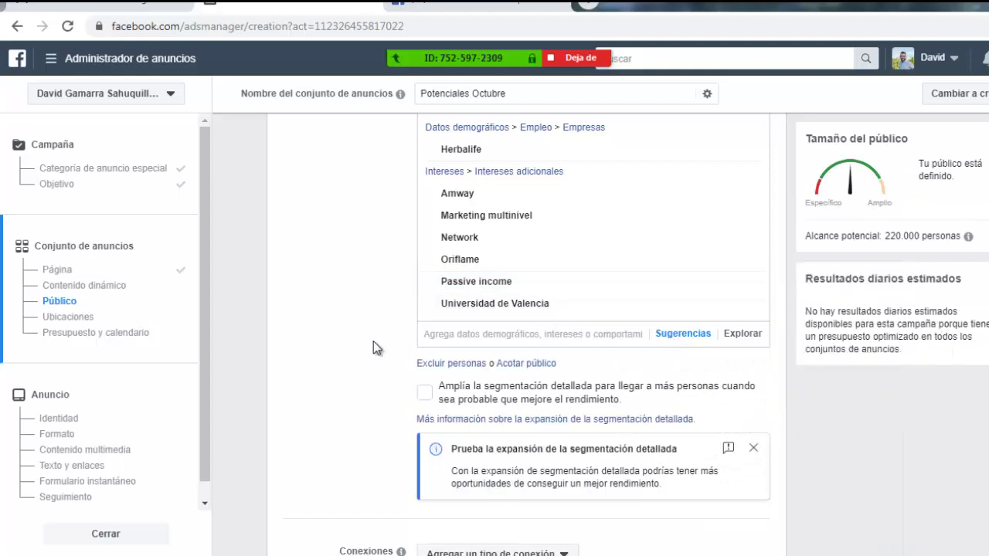
Step: Save the configured audience under the name "Valencia Network Octubre"
{"action": "scroll", "coordinate": [340, 333], "scroll_direction": "down", "scroll_amount": 2}
{"action": "scroll", "coordinate": [326, 334], "scroll_direction": "down", "scroll_amount": 1}
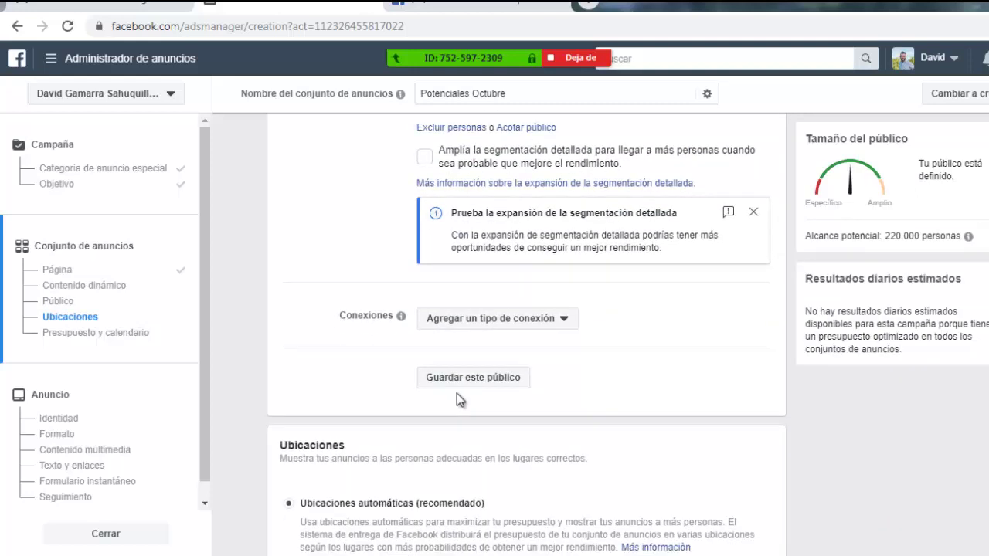
{"action": "left_click", "coordinate": [470, 383]}
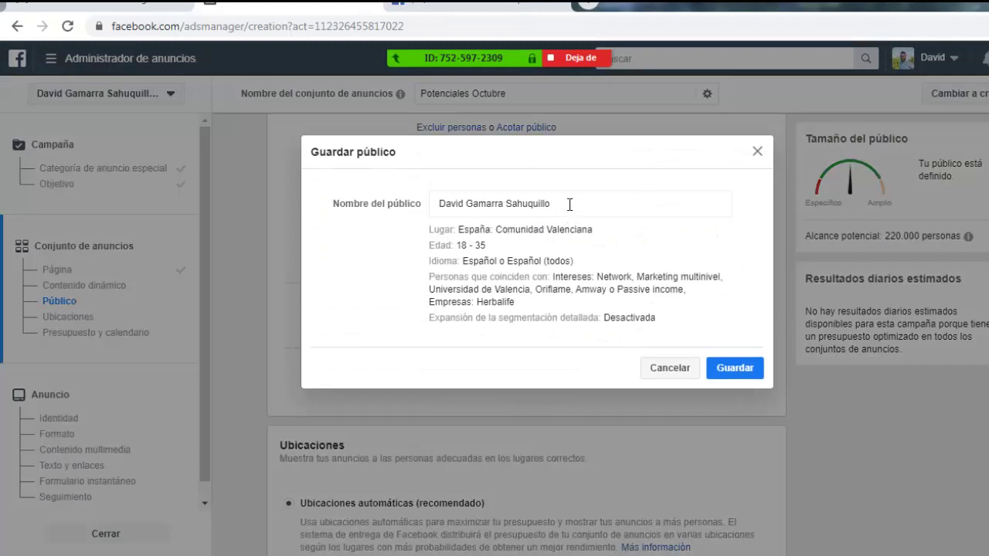
{"action": "left_click_drag", "start_coordinate": [569, 204], "coordinate": [404, 199]}
{"action": "type", "text": "Valencia Netw"}
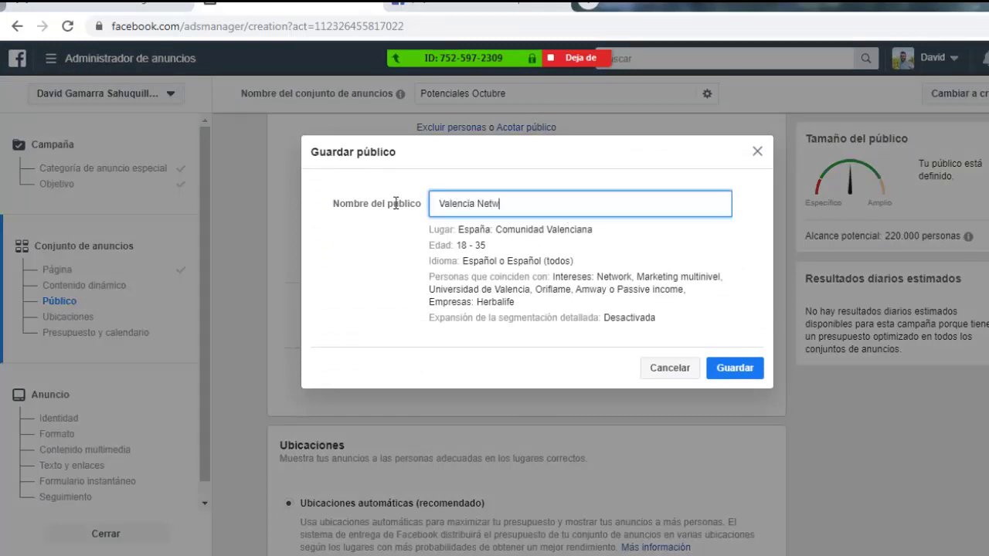
{"action": "type", "text": "ork Octubre"}
{"action": "left_click", "coordinate": [757, 374]}
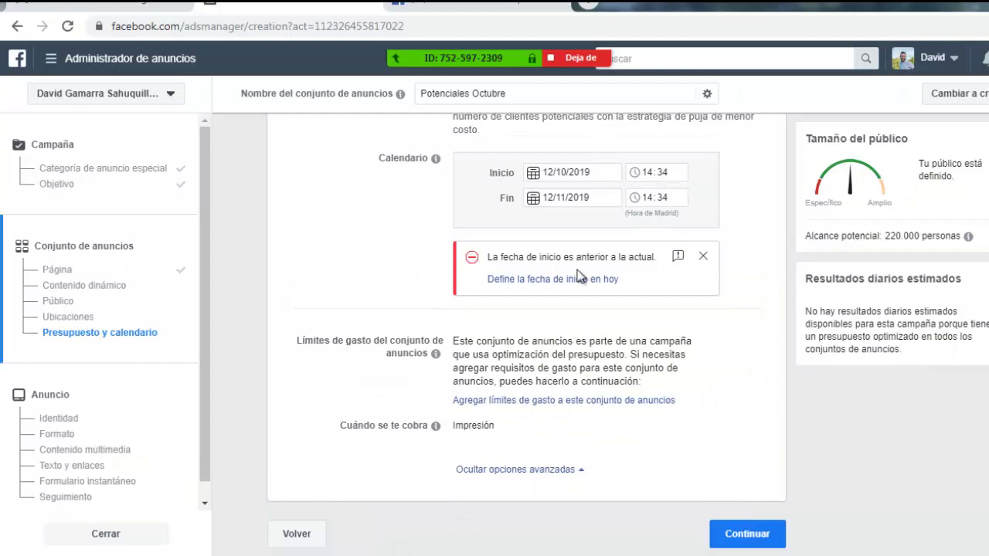
Step: Switch the ad set's placements to manual editing and exclude the Facebook platform
{"action": "scroll", "coordinate": [557, 278], "scroll_direction": "up", "scroll_amount": 5}
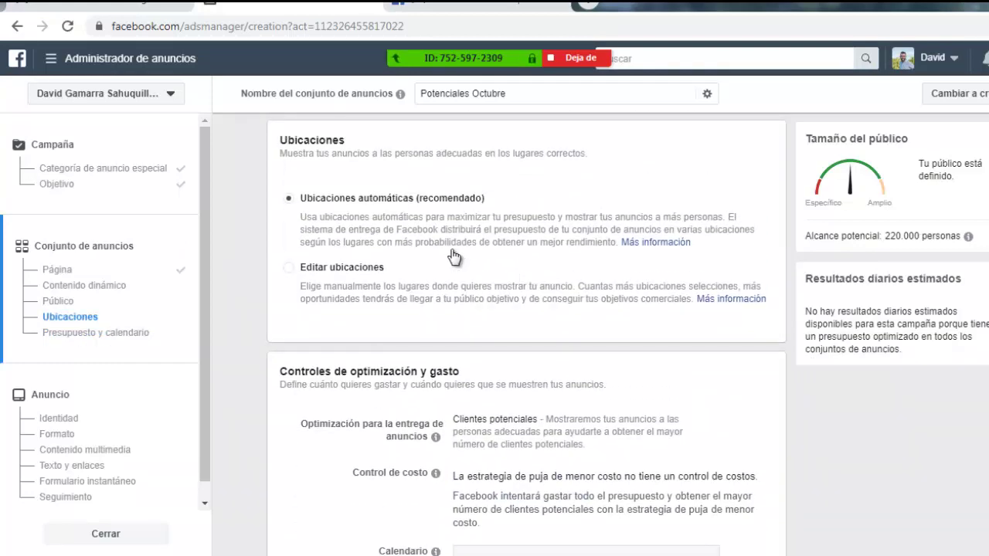
{"action": "scroll", "coordinate": [450, 263], "scroll_direction": "up", "scroll_amount": 4}
{"action": "scroll", "coordinate": [451, 262], "scroll_direction": "down", "scroll_amount": 3}
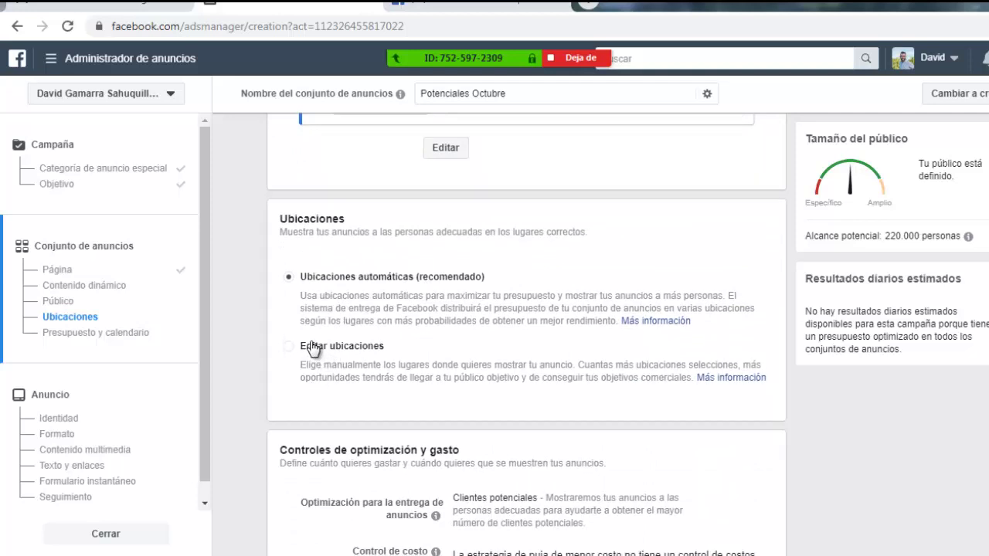
{"action": "left_click", "coordinate": [289, 352]}
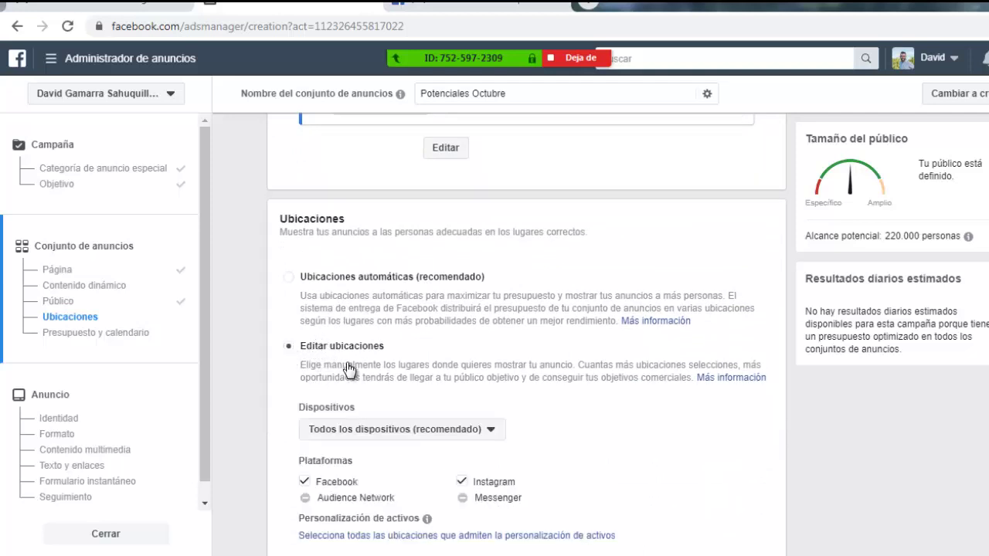
{"action": "scroll", "coordinate": [349, 363], "scroll_direction": "down", "scroll_amount": 2}
{"action": "scroll", "coordinate": [332, 347], "scroll_direction": "down", "scroll_amount": 1}
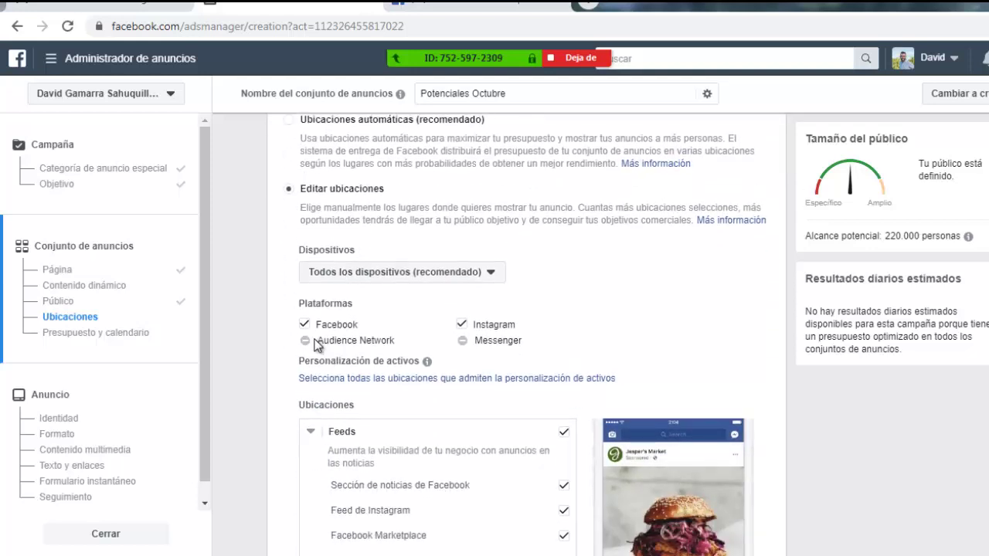
{"action": "left_click", "coordinate": [305, 324]}
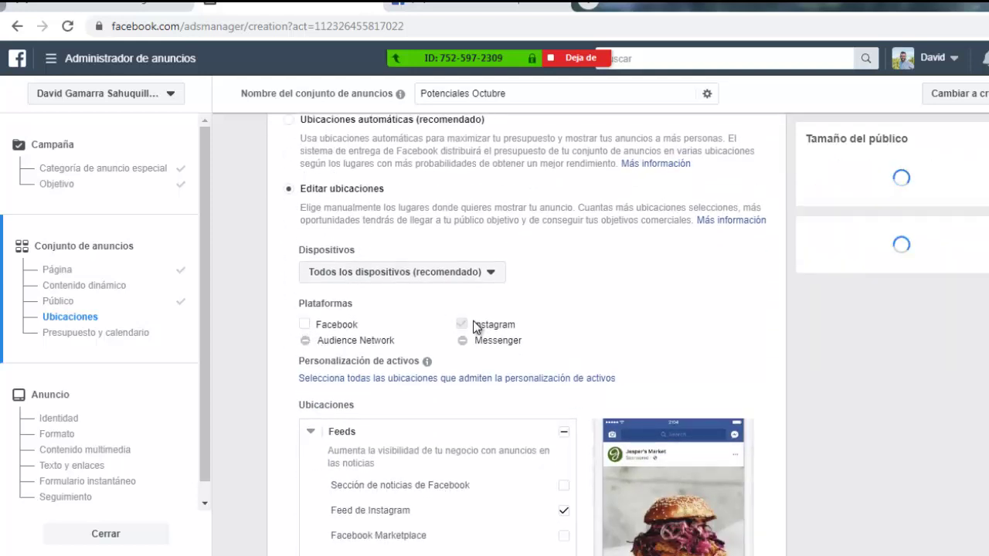
Step: Exclude Instagram Stories from the ad placements
{"action": "scroll", "coordinate": [463, 332], "scroll_direction": "down", "scroll_amount": 3}
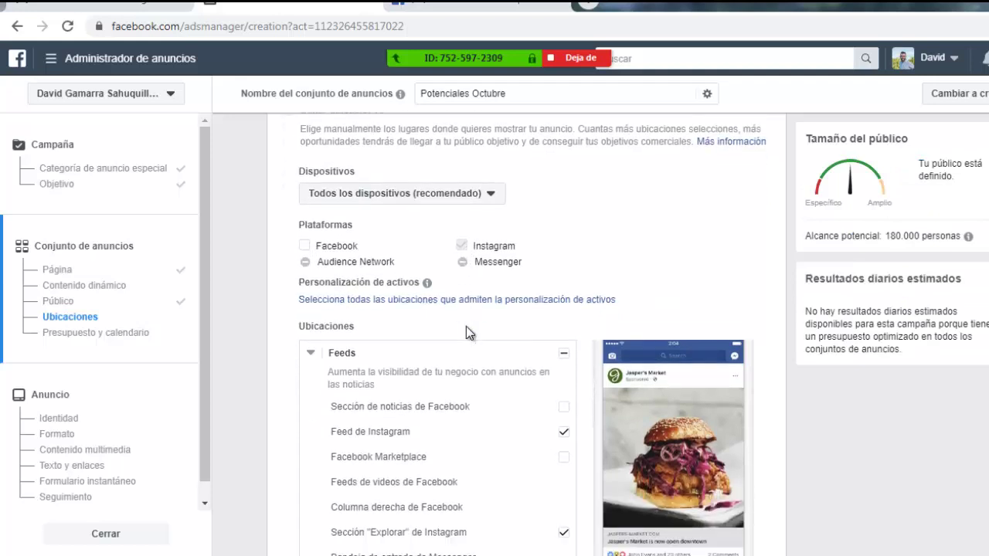
{"action": "scroll", "coordinate": [479, 352], "scroll_direction": "down", "scroll_amount": 1}
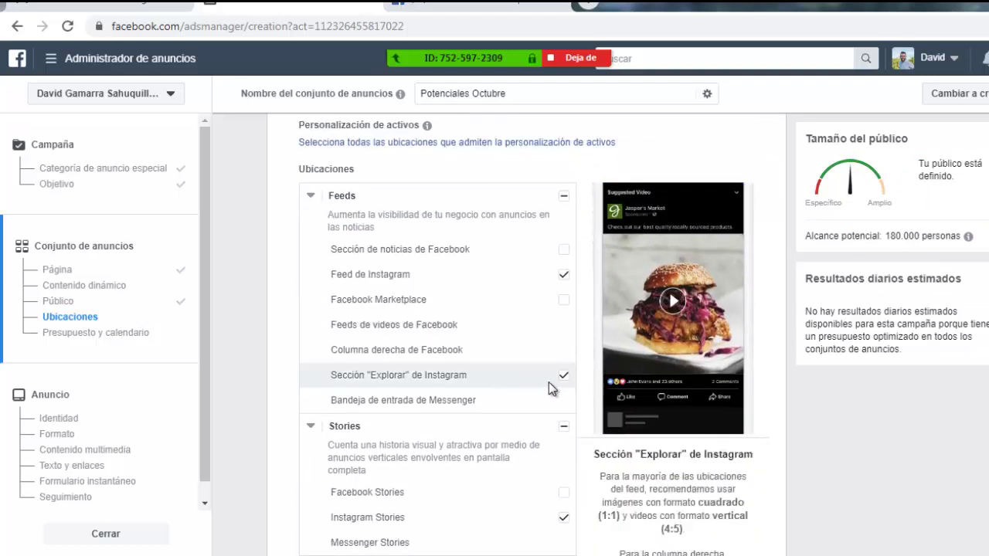
{"action": "scroll", "coordinate": [541, 355], "scroll_direction": "down", "scroll_amount": 1}
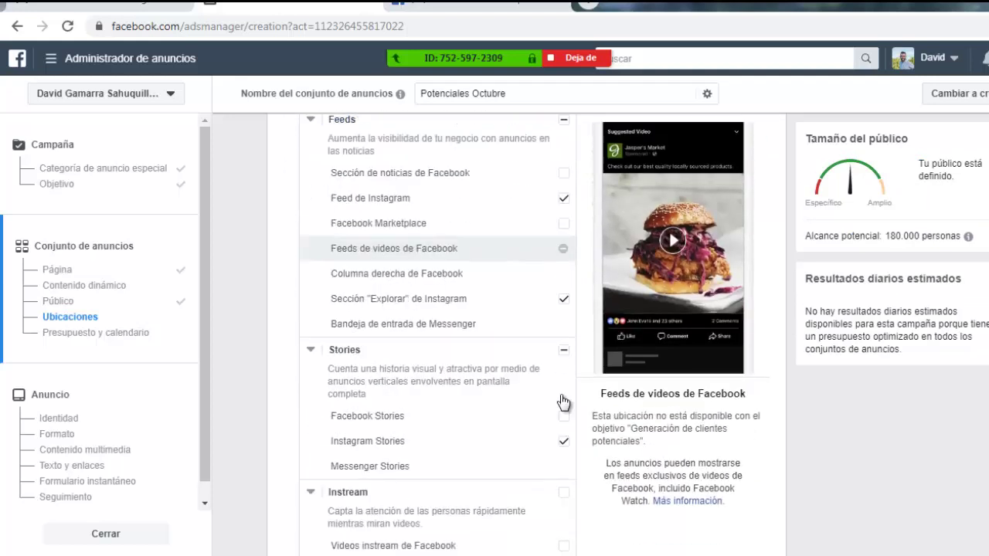
{"action": "left_click", "coordinate": [563, 440]}
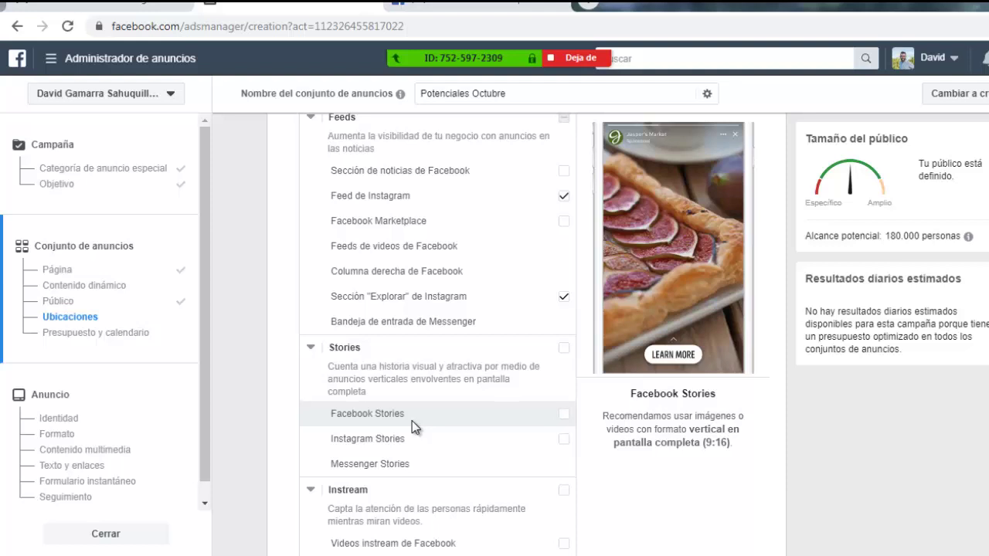
Step: Review the remaining placement categories, mobile device options and content exclusions down to the optimization and spending controls
{"action": "scroll", "coordinate": [435, 335], "scroll_direction": "down", "scroll_amount": 1}
{"action": "scroll", "coordinate": [435, 336], "scroll_direction": "down", "scroll_amount": 3}
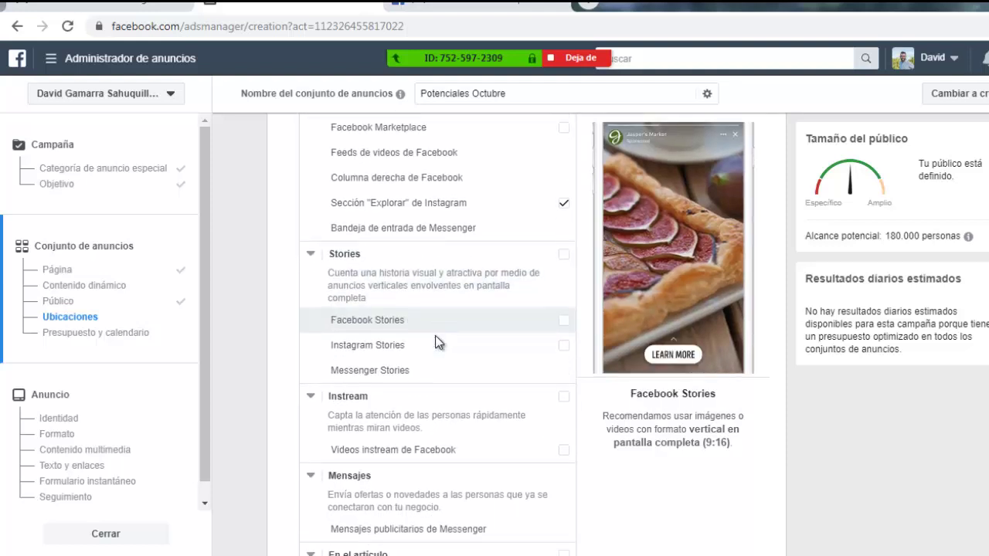
{"action": "scroll", "coordinate": [437, 340], "scroll_direction": "up", "scroll_amount": 1}
{"action": "scroll", "coordinate": [463, 297], "scroll_direction": "up", "scroll_amount": 1}
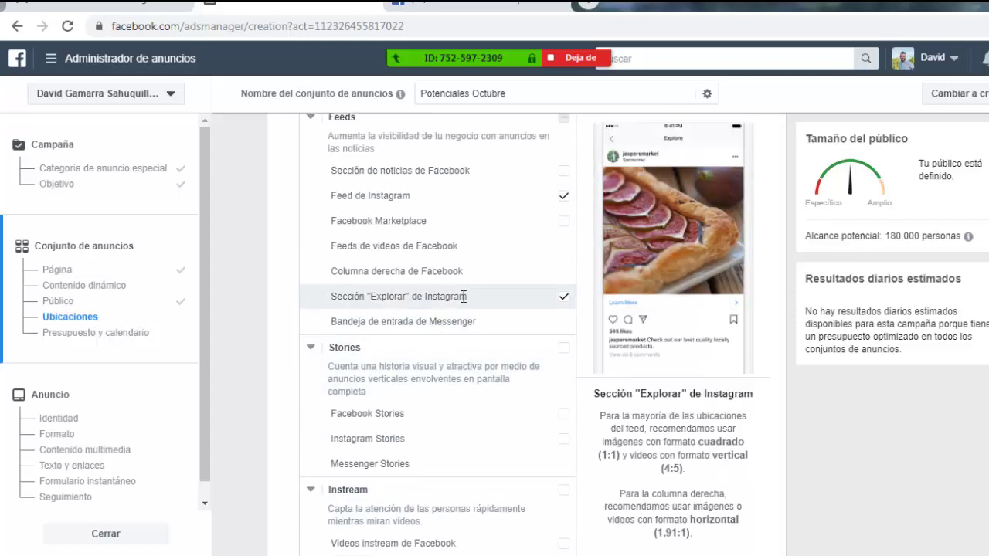
{"action": "scroll", "coordinate": [464, 297], "scroll_direction": "down", "scroll_amount": 4}
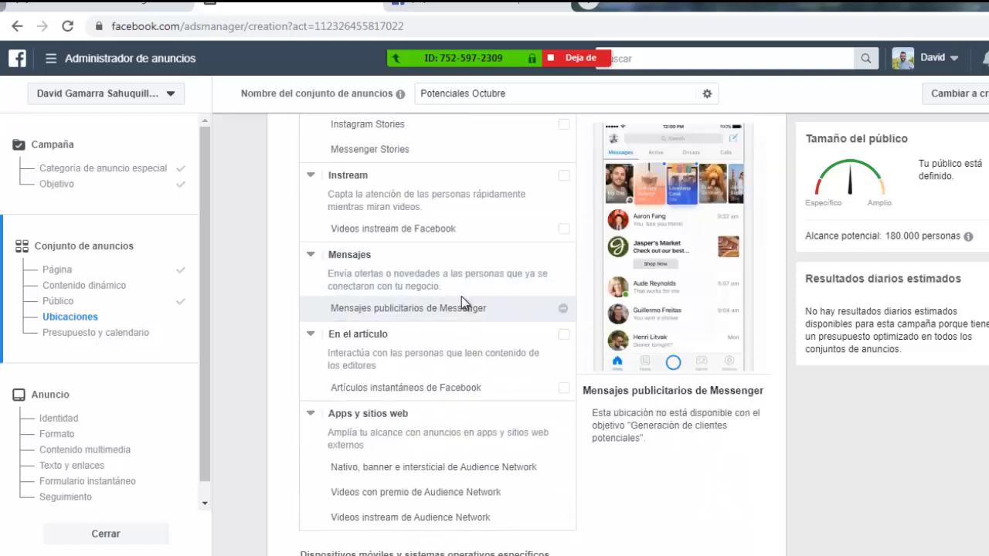
{"action": "scroll", "coordinate": [460, 298], "scroll_direction": "down", "scroll_amount": 3}
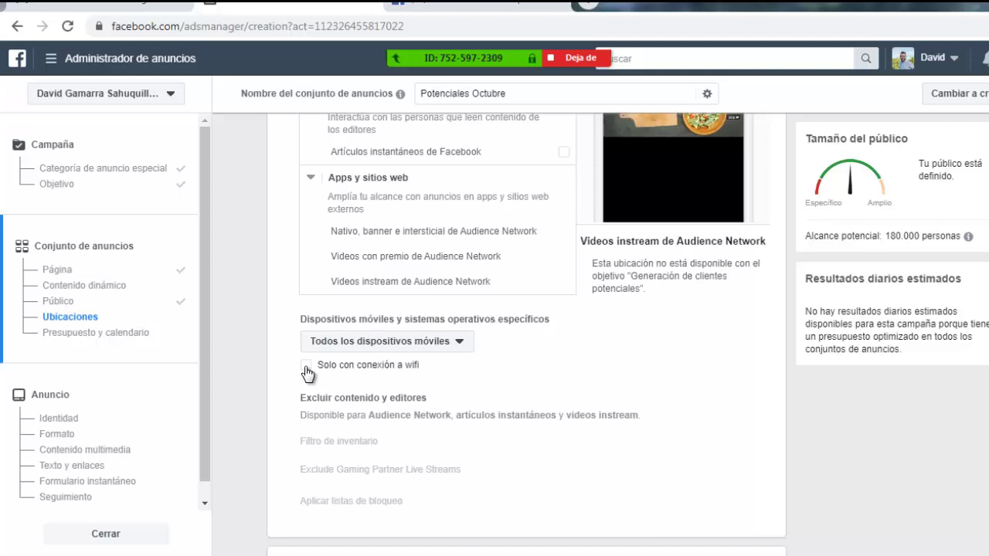
{"action": "scroll", "coordinate": [624, 379], "scroll_direction": "down", "scroll_amount": 1}
{"action": "scroll", "coordinate": [565, 378], "scroll_direction": "down", "scroll_amount": 4}
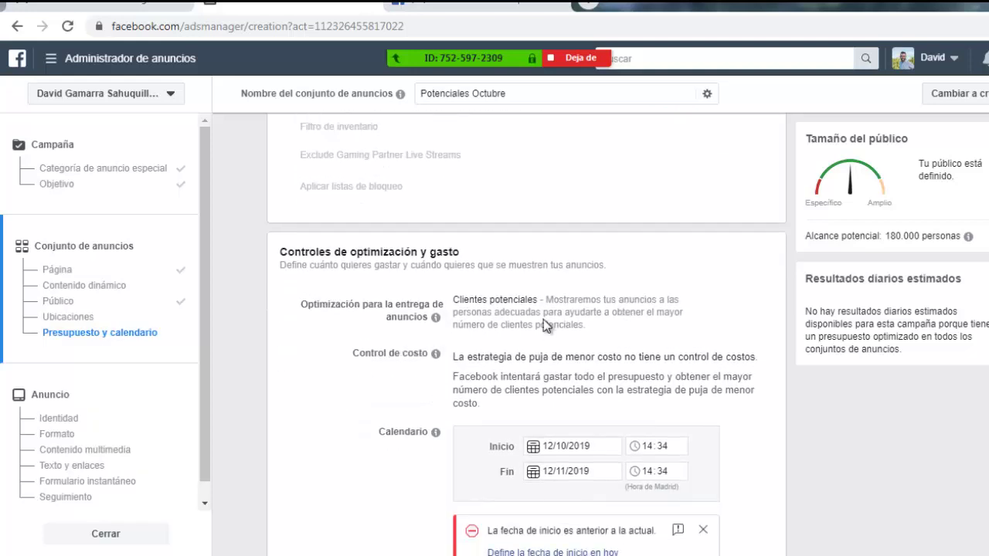
Step: Set the ad set schedule's start time to 15:34 and its end date to 16/10/2019
{"action": "scroll", "coordinate": [544, 325], "scroll_direction": "down", "scroll_amount": 1}
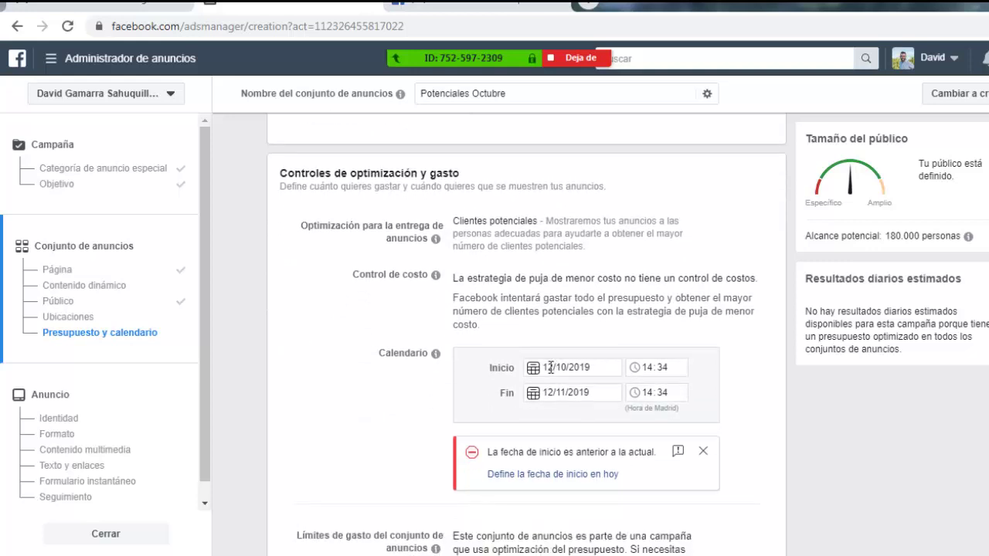
{"action": "left_click", "coordinate": [651, 370]}
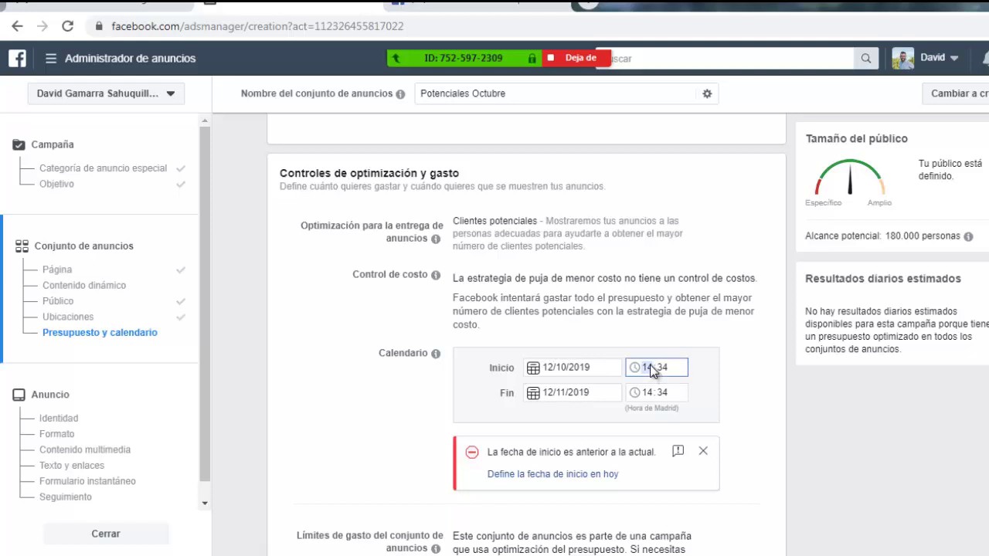
{"action": "key", "text": "Up"}
{"action": "left_click", "coordinate": [739, 359]}
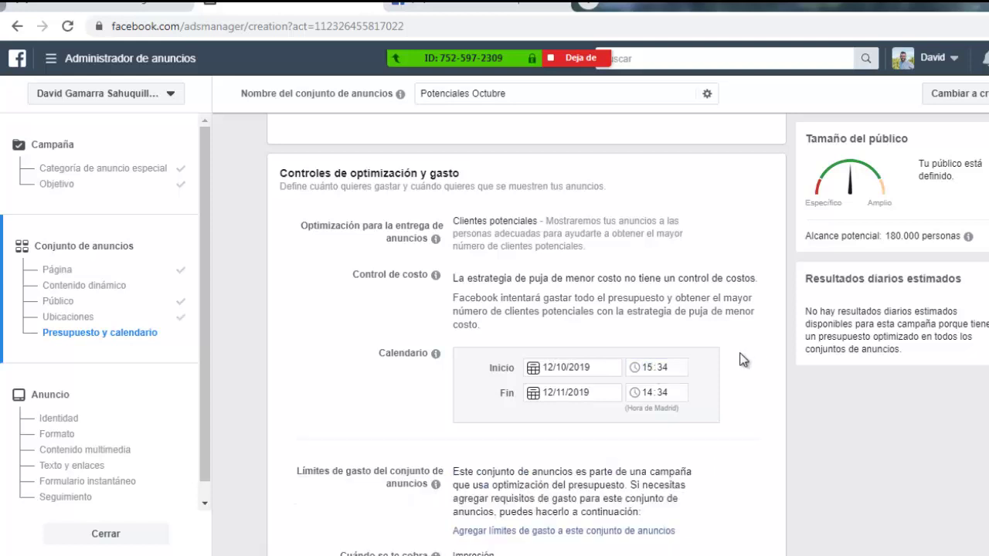
{"action": "left_click", "coordinate": [562, 390]}
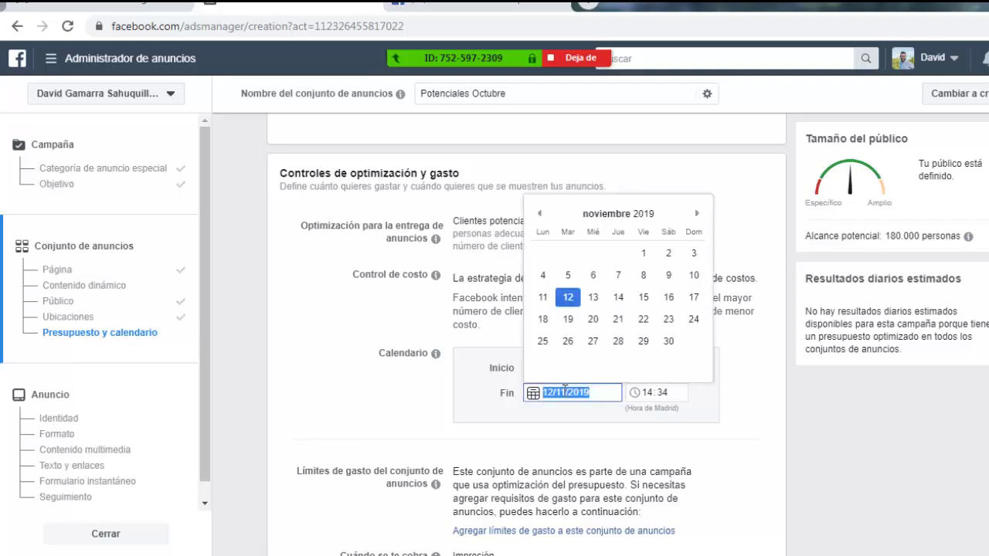
{"action": "left_click", "coordinate": [540, 216]}
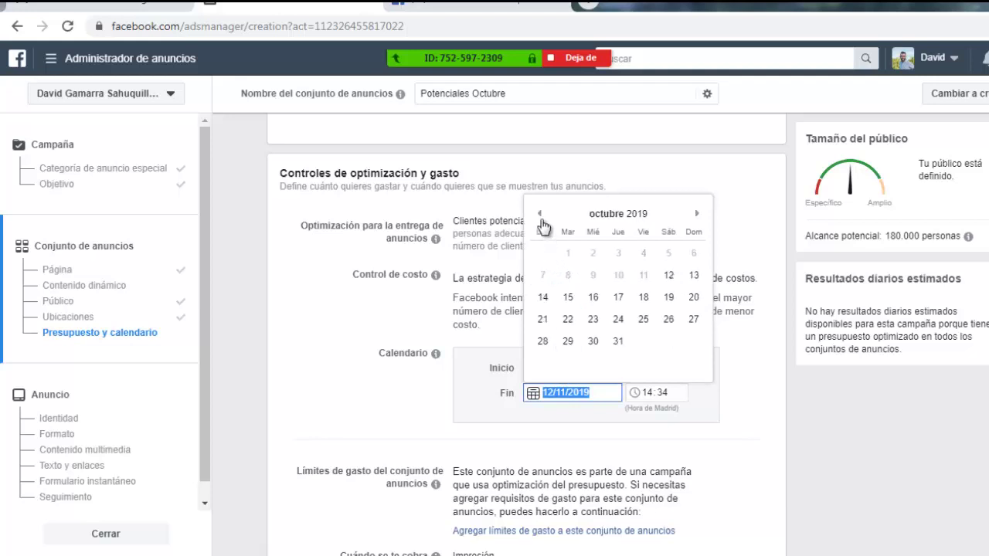
{"action": "left_click", "coordinate": [593, 298]}
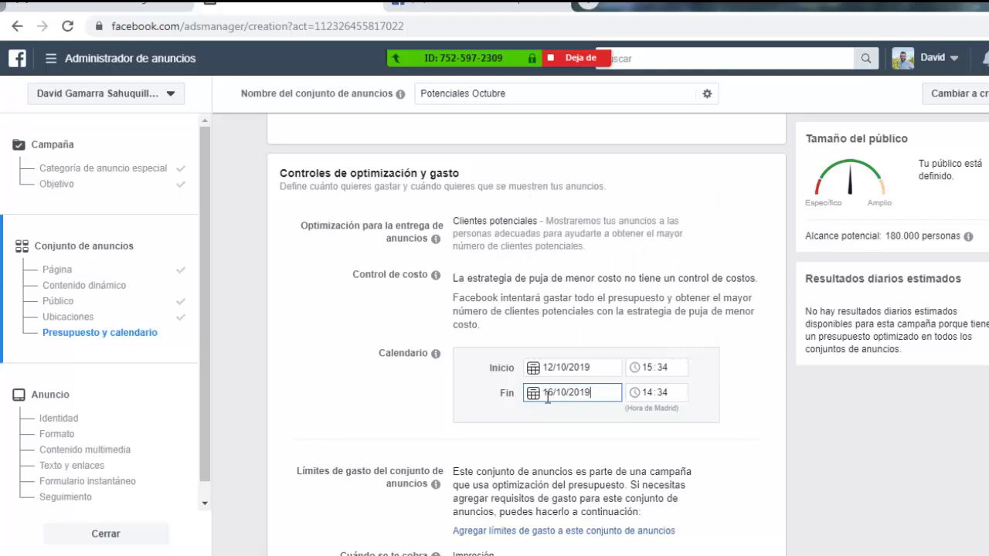
Step: Proceed from the ad set to the ad level and name the ad "Anuncio 1 Octubre potenciales"
{"action": "scroll", "coordinate": [485, 373], "scroll_direction": "down", "scroll_amount": 3}
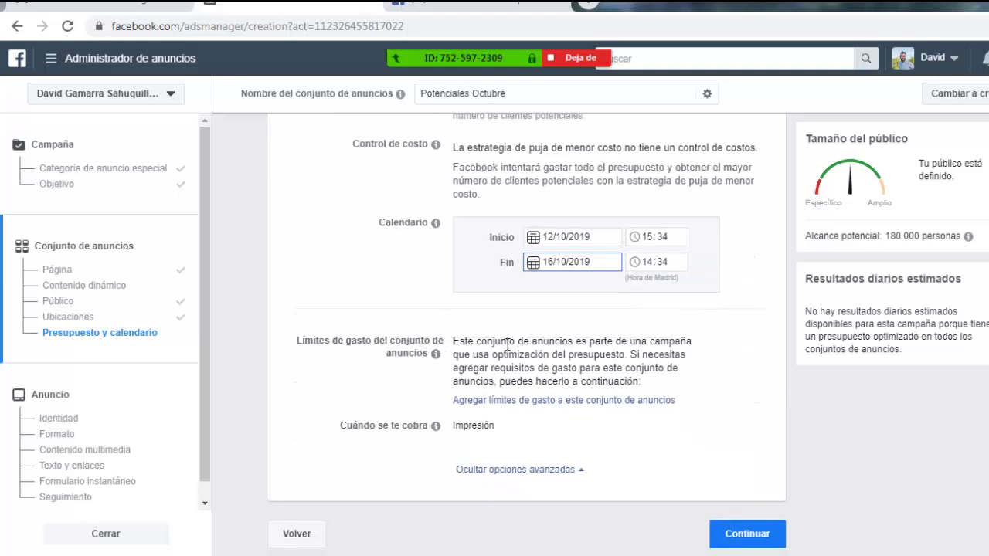
{"action": "left_click", "coordinate": [741, 539]}
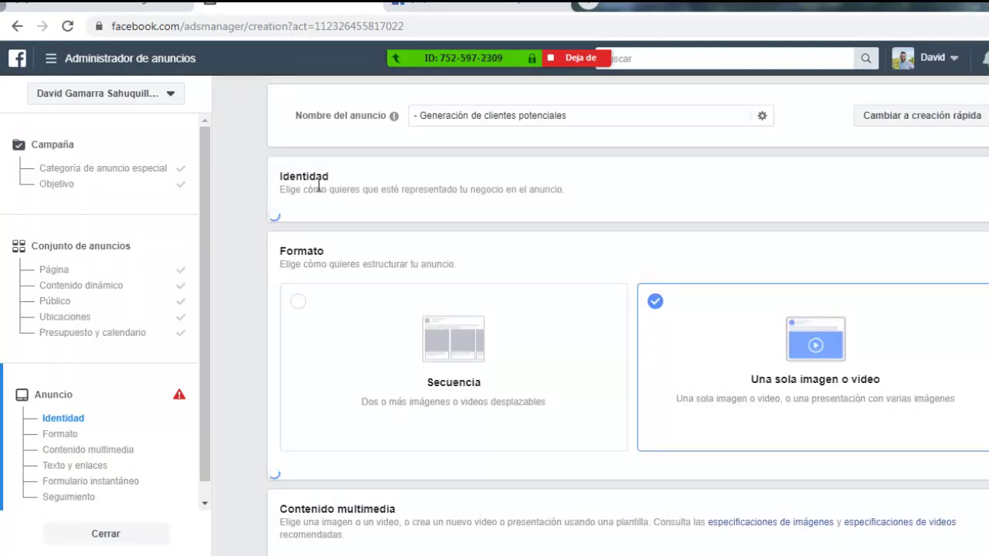
{"action": "triple_click", "coordinate": [402, 118]}
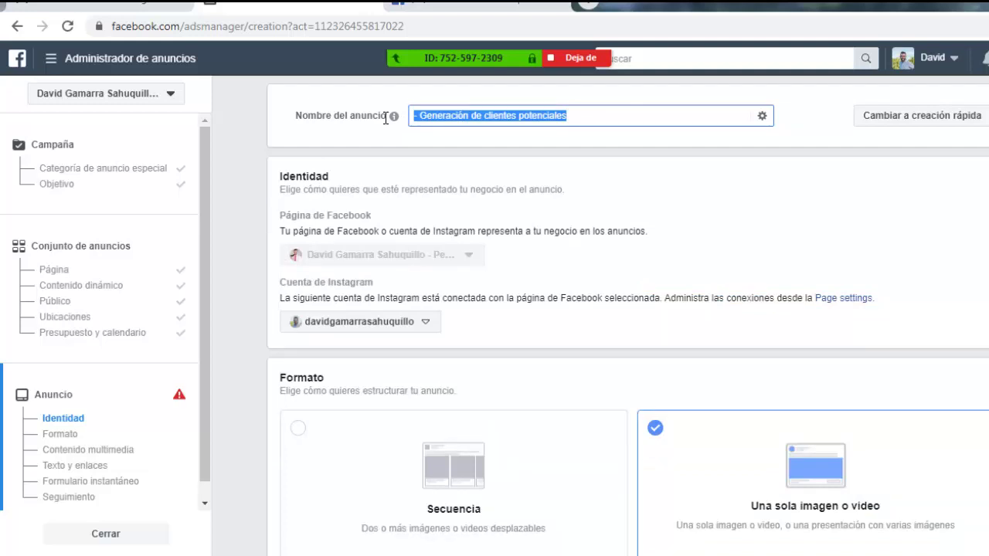
{"action": "type", "text": "Anuncio 1"}
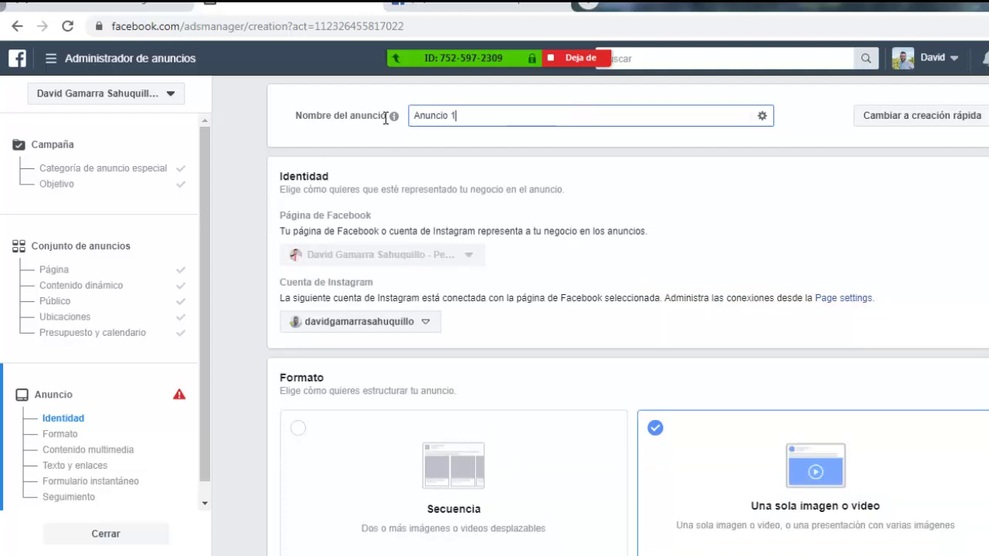
{"action": "left_click", "coordinate": [385, 118]}
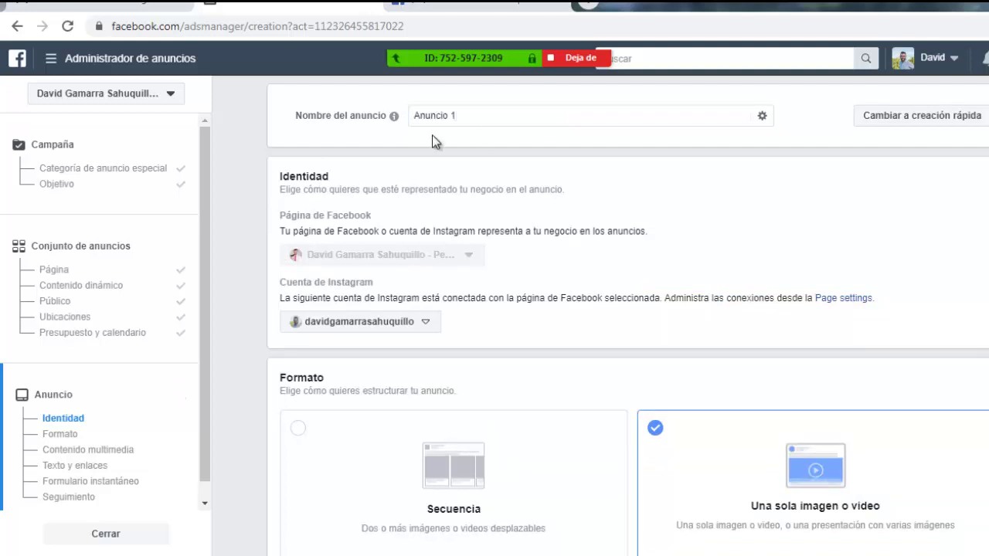
{"action": "left_click", "coordinate": [491, 119]}
{"action": "type", "text": "Octubre potenciales"}
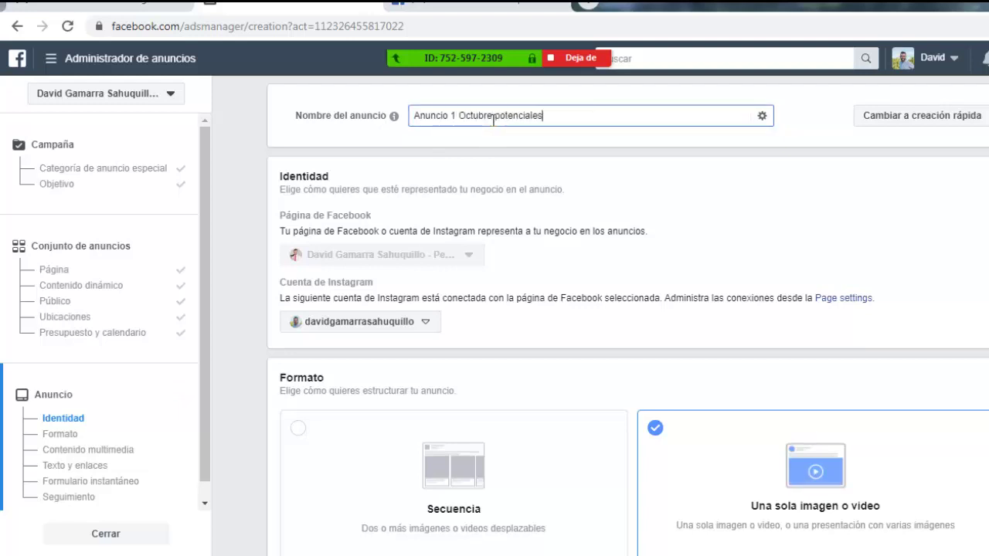
Step: Check the available Instagram accounts and remove the preloaded 851 × 315 image from the ad's Instagram feed media
{"action": "left_click", "coordinate": [425, 325]}
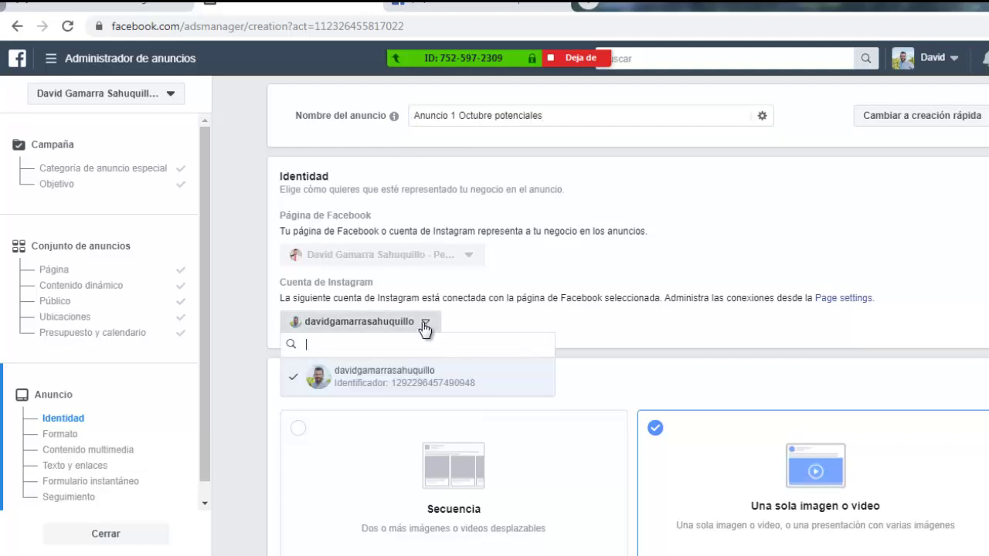
{"action": "left_click", "coordinate": [425, 325]}
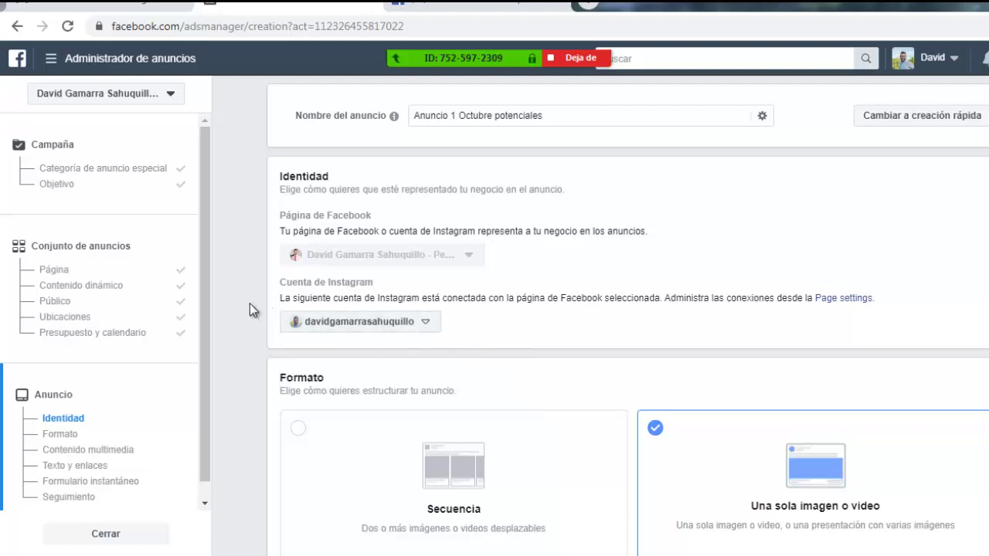
{"action": "scroll", "coordinate": [223, 309], "scroll_direction": "down", "scroll_amount": 2}
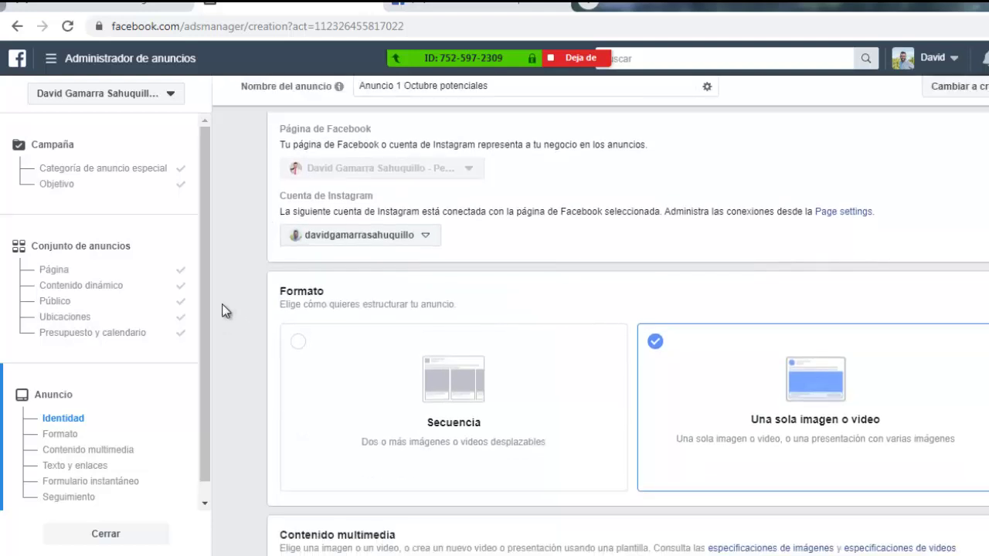
{"action": "scroll", "coordinate": [222, 310], "scroll_direction": "down", "scroll_amount": 1}
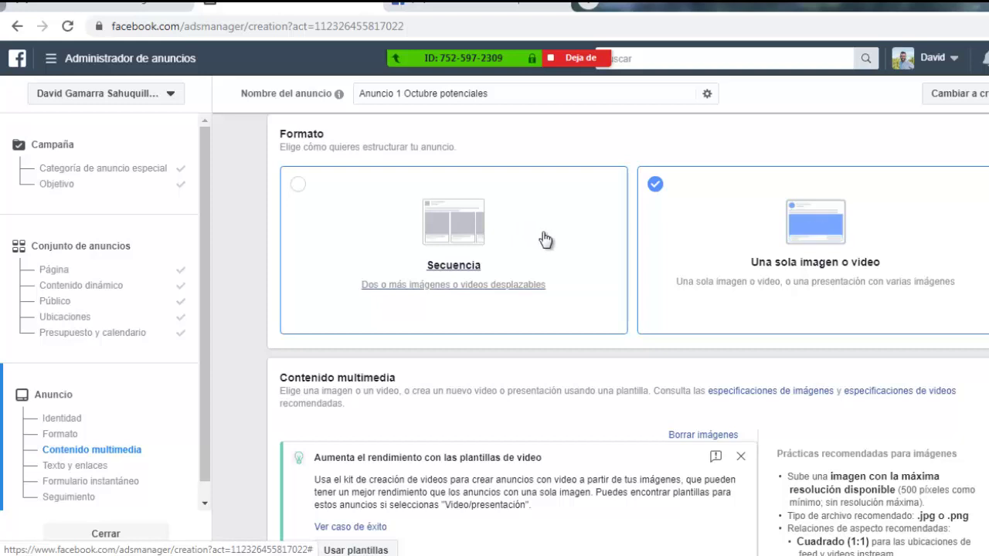
{"action": "scroll", "coordinate": [545, 239], "scroll_direction": "down", "scroll_amount": 2}
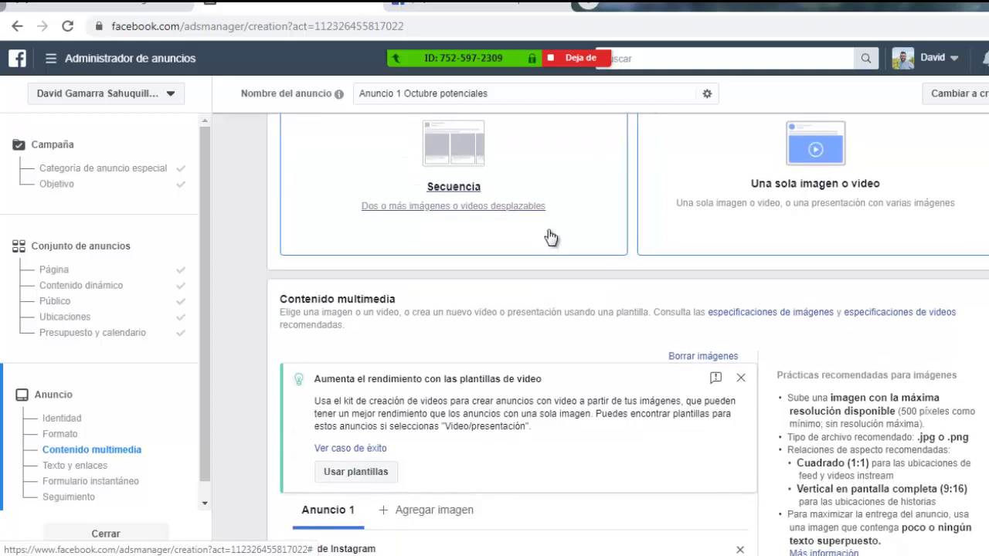
{"action": "scroll", "coordinate": [551, 238], "scroll_direction": "down", "scroll_amount": 2}
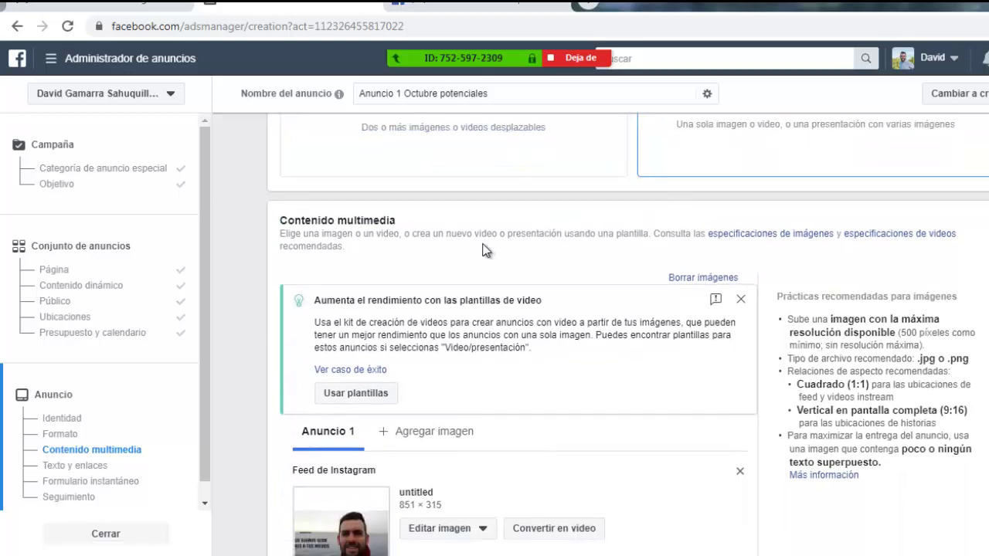
{"action": "scroll", "coordinate": [485, 250], "scroll_direction": "down", "scroll_amount": 2}
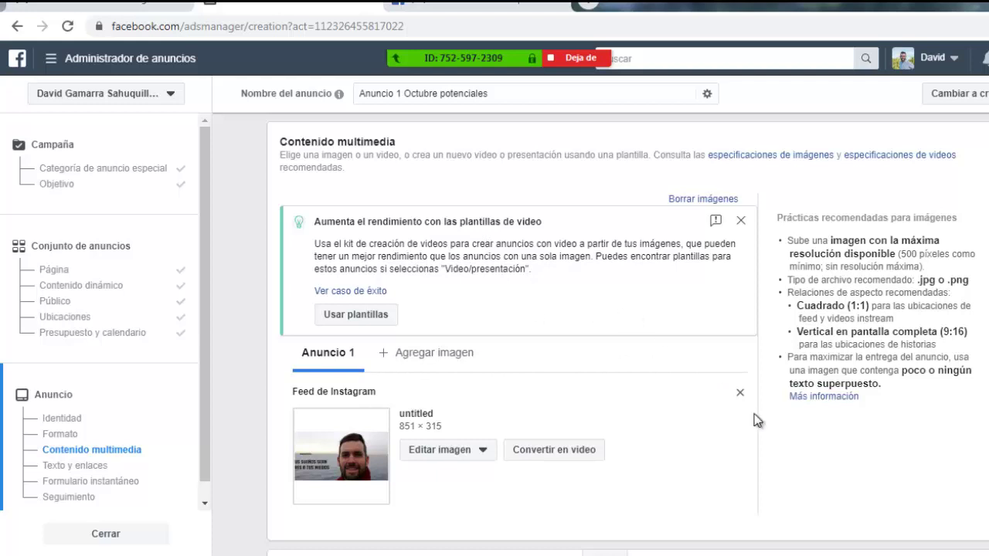
{"action": "left_click", "coordinate": [741, 399]}
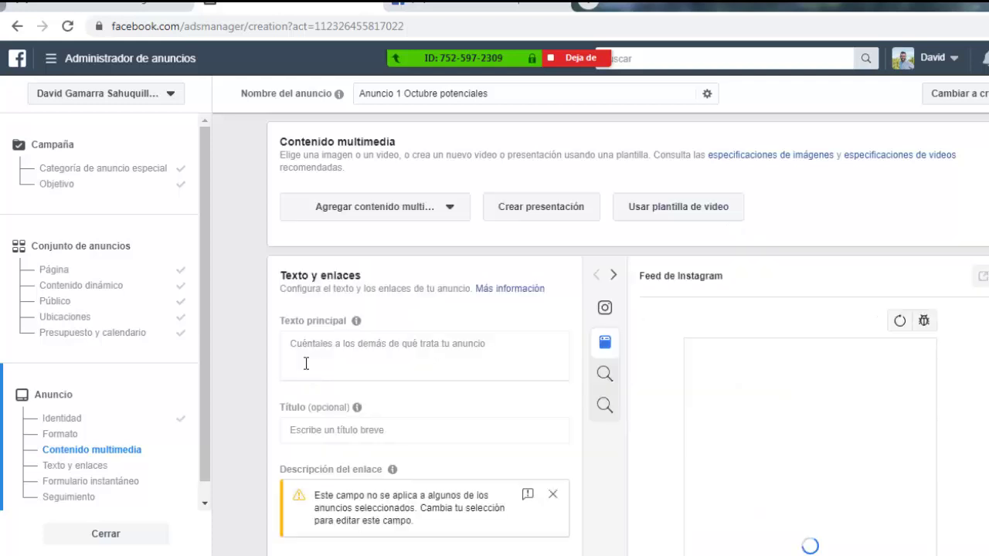
Step: Add a video to the ad's media by uploading the "Potenciales" video file from the desktop
{"action": "left_click", "coordinate": [377, 210]}
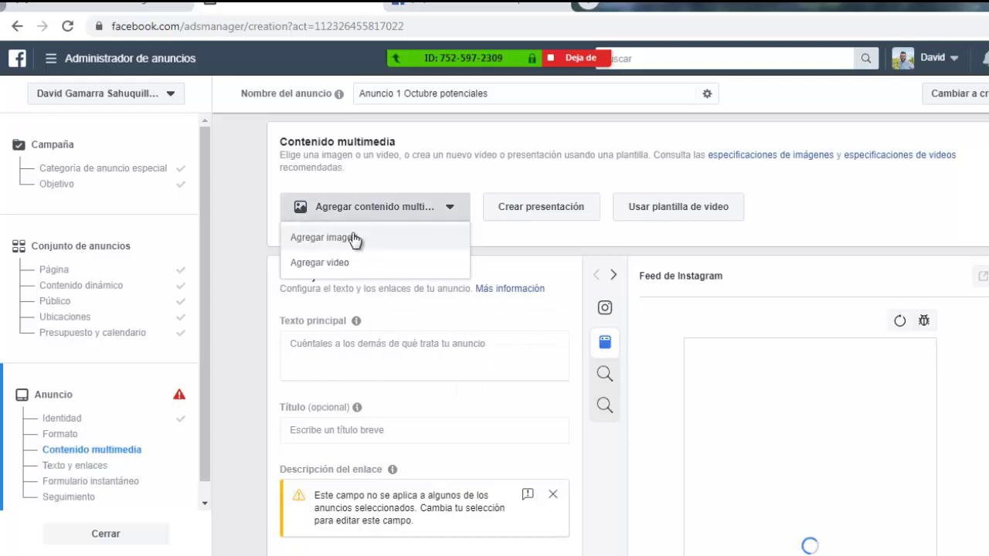
{"action": "left_click", "coordinate": [341, 264]}
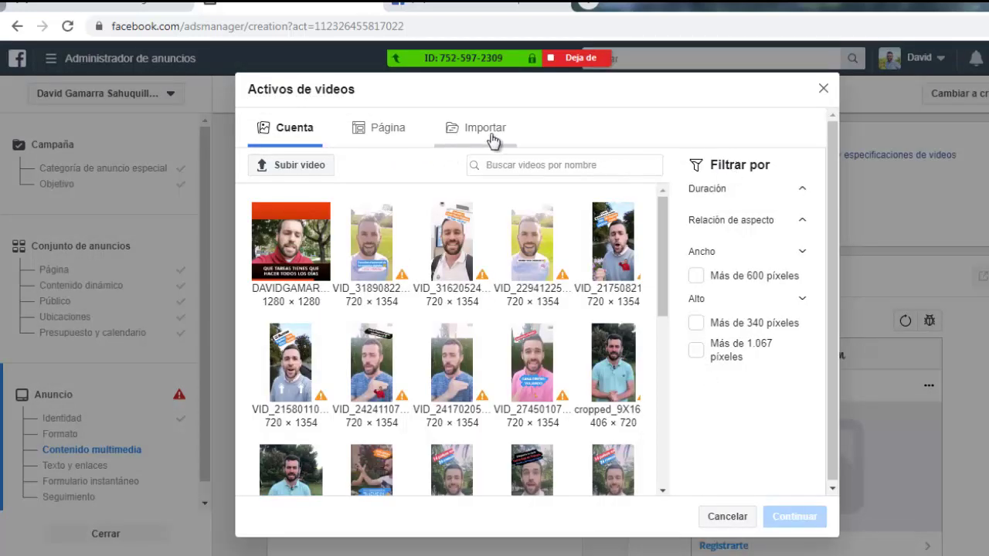
{"action": "left_click", "coordinate": [288, 167]}
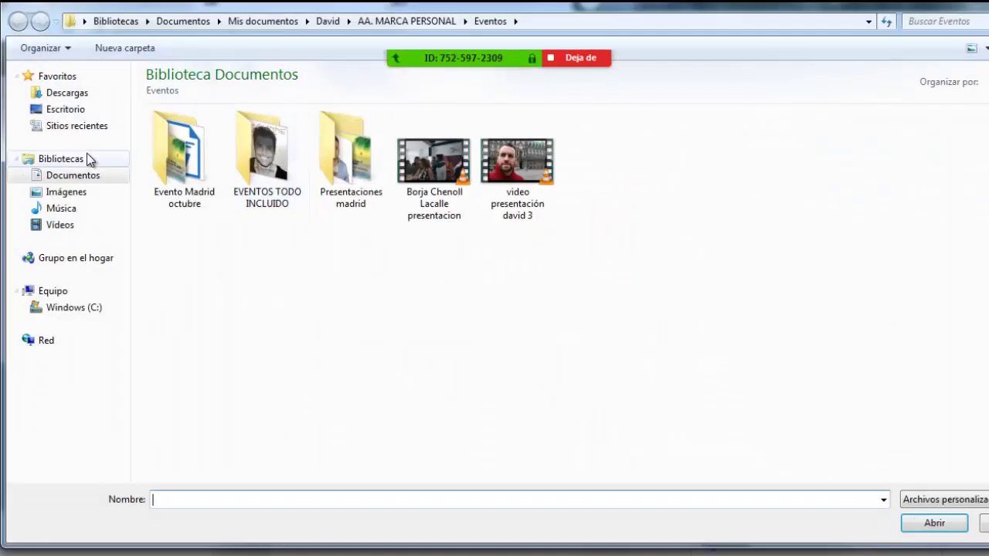
{"action": "left_click", "coordinate": [62, 109]}
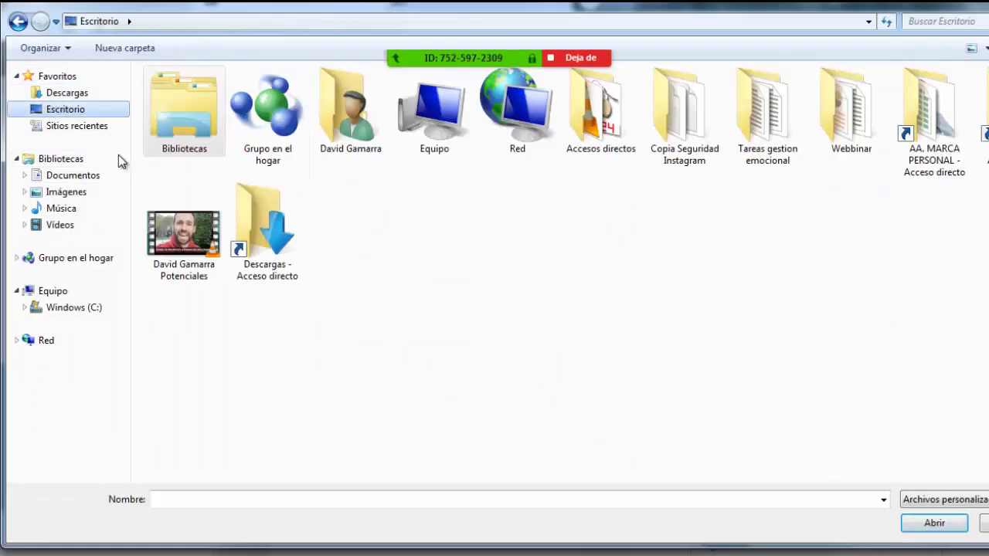
{"action": "left_click", "coordinate": [154, 240]}
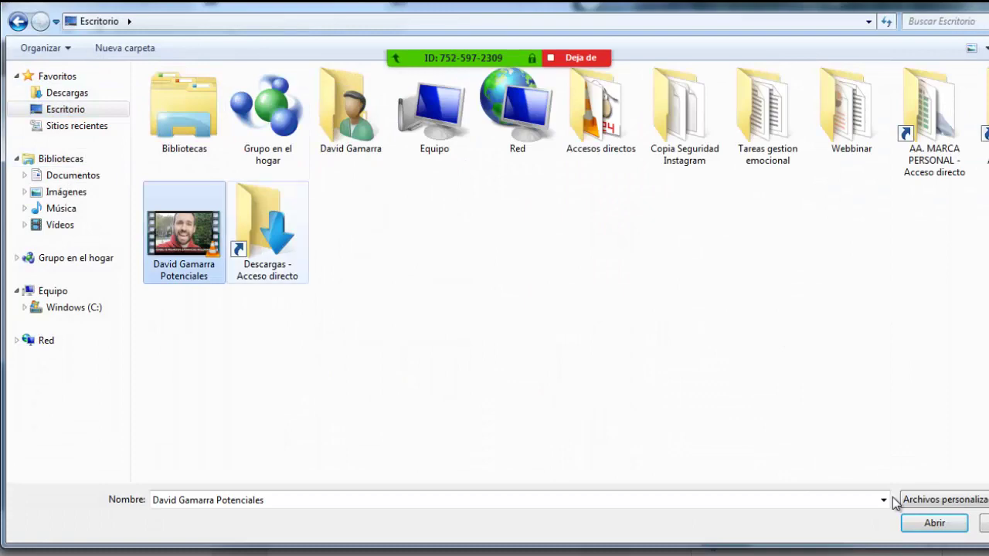
{"action": "left_click", "coordinate": [934, 527]}
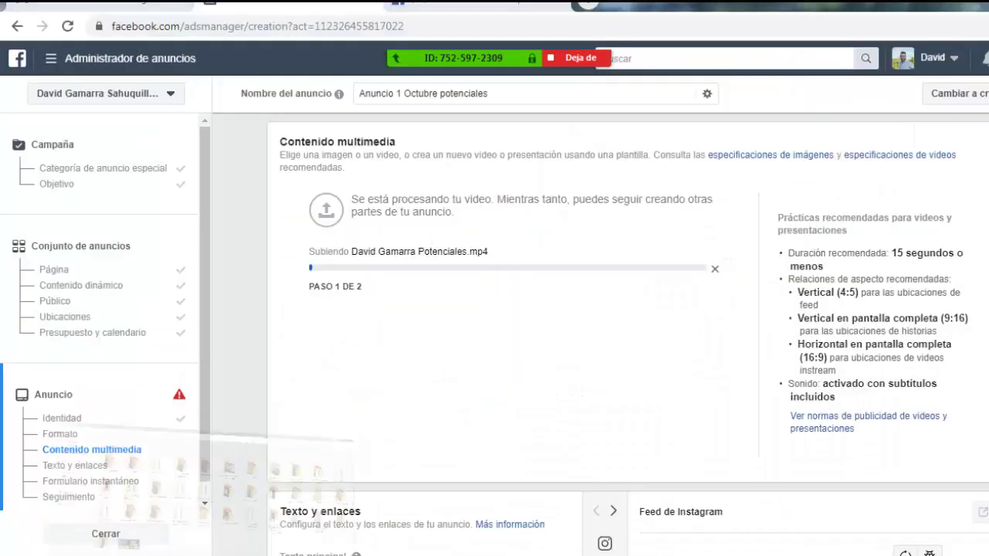
Step: Switch to Windows Explorer, briefly play the desktop's "Potenciales" video, and return to the ads manager
{"action": "key", "text": "alt+Tab"}
{"action": "left_click", "coordinate": [86, 105]}
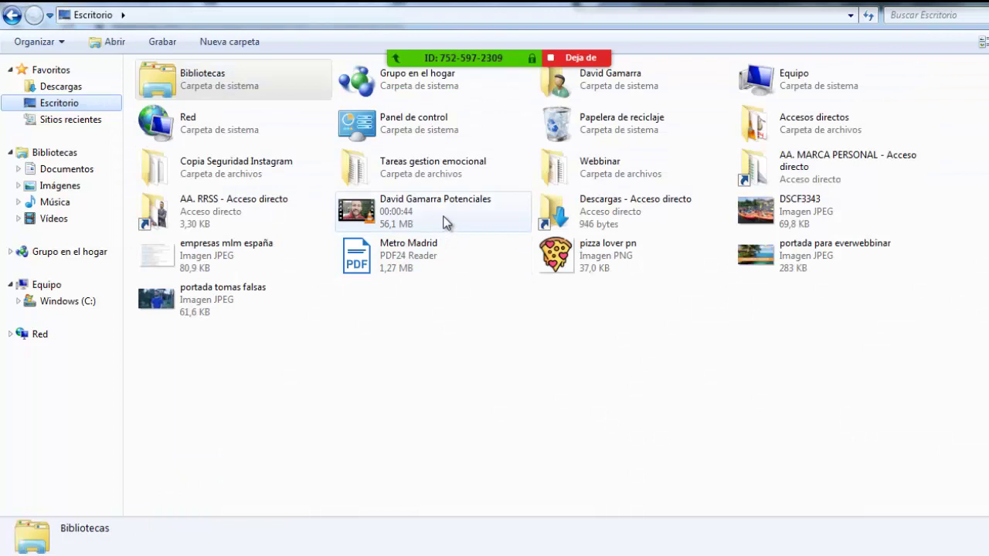
{"action": "double_click", "coordinate": [445, 220]}
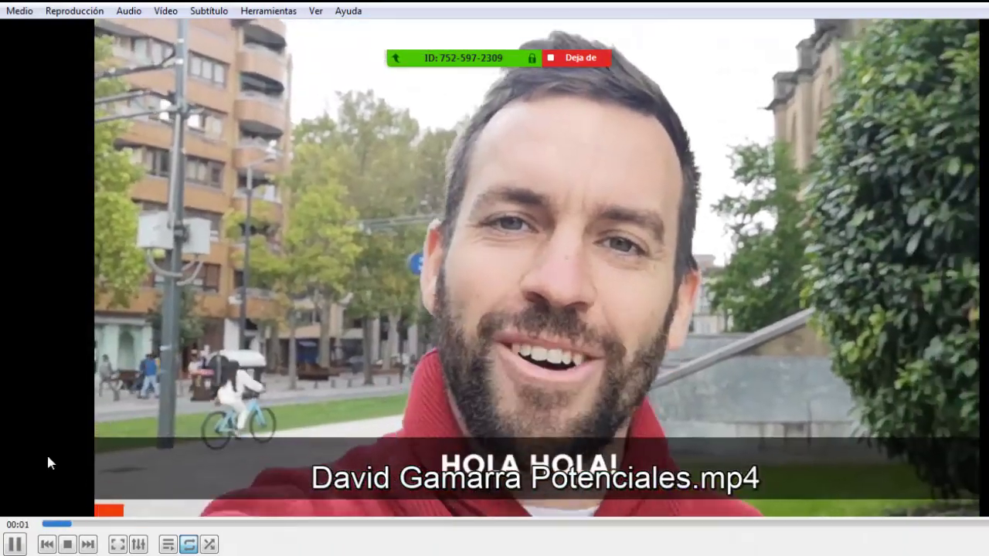
{"action": "key", "text": "space"}
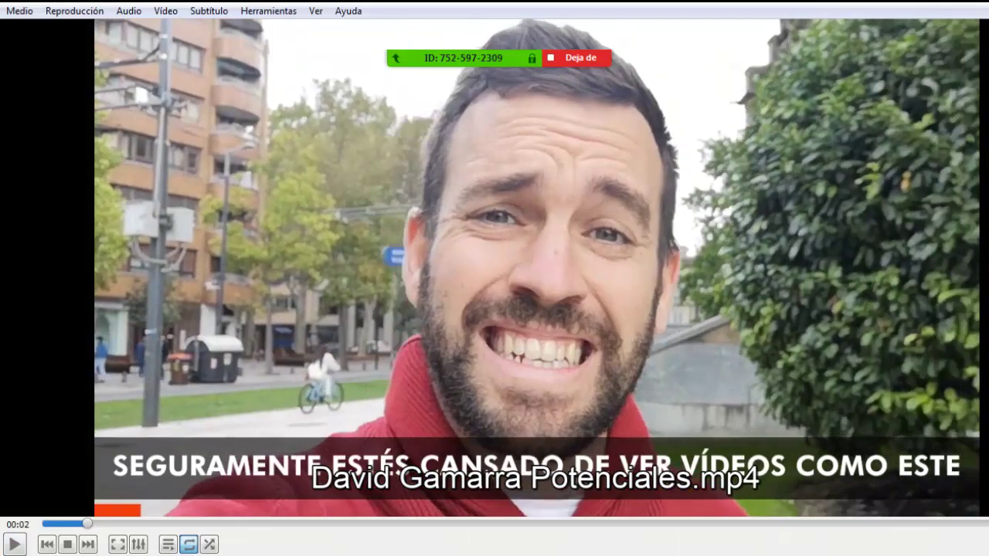
{"action": "key", "text": "alt+F4"}
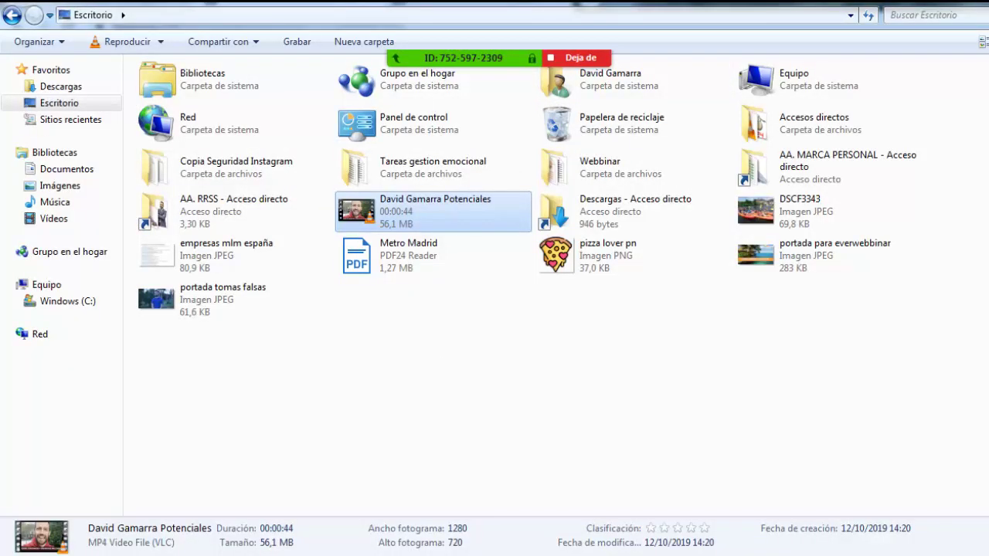
{"action": "key", "text": "alt+Tab"}
Step: Review the uploaded video's media section, the ad's text and link fields, and the Instagram feed preview
{"action": "scroll", "coordinate": [598, 257], "scroll_direction": "up", "scroll_amount": 1}
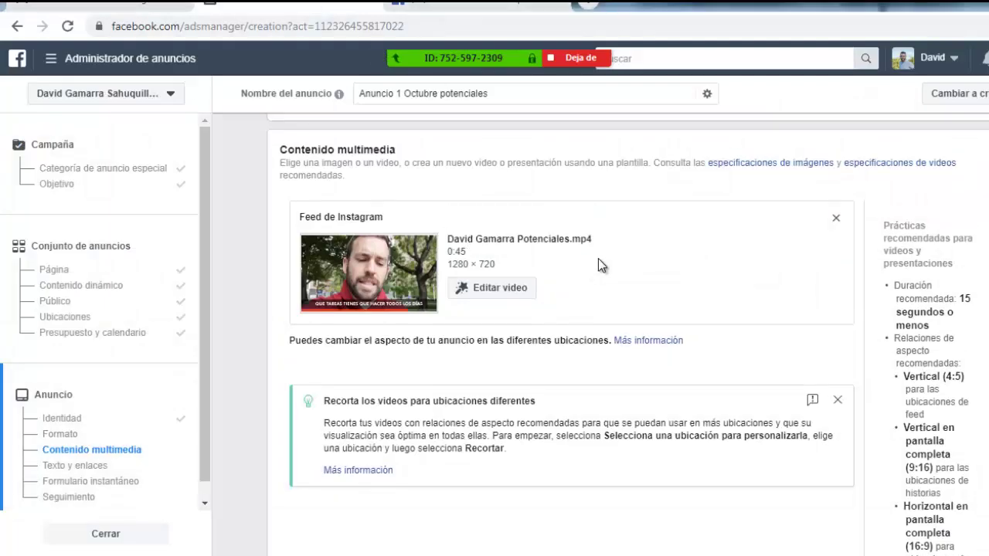
{"action": "scroll", "coordinate": [596, 265], "scroll_direction": "down", "scroll_amount": 1}
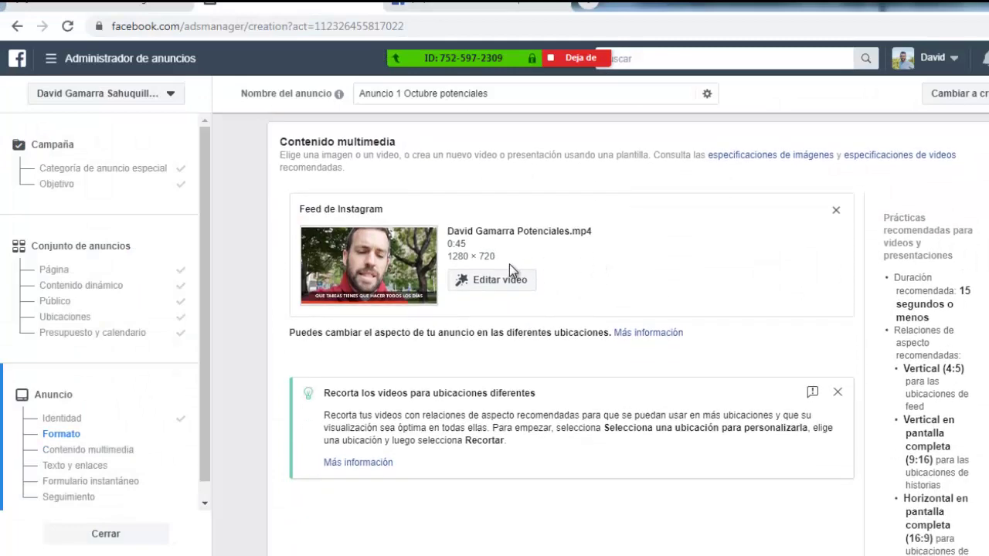
{"action": "scroll", "coordinate": [454, 278], "scroll_direction": "down", "scroll_amount": 1}
{"action": "scroll", "coordinate": [455, 278], "scroll_direction": "down", "scroll_amount": 1}
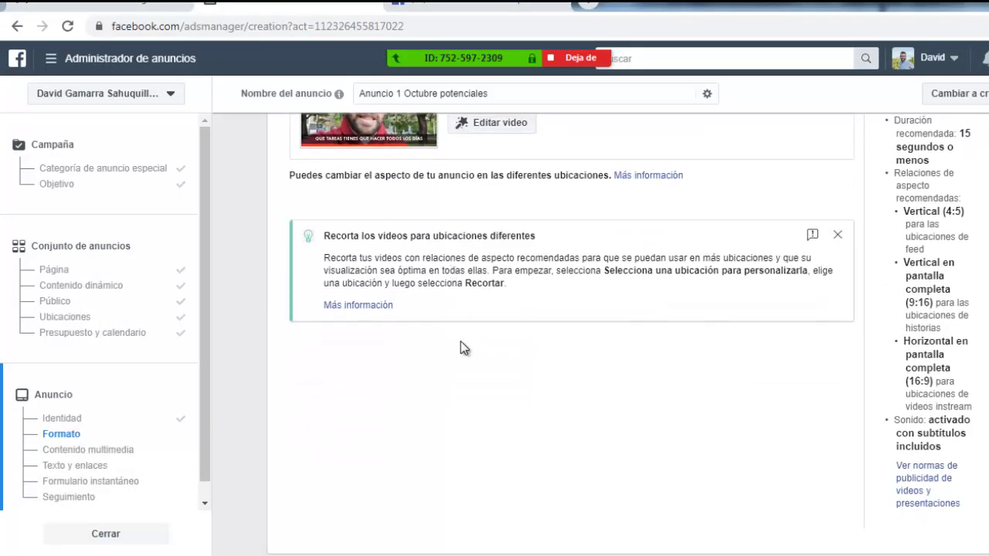
{"action": "scroll", "coordinate": [460, 348], "scroll_direction": "down", "scroll_amount": 4}
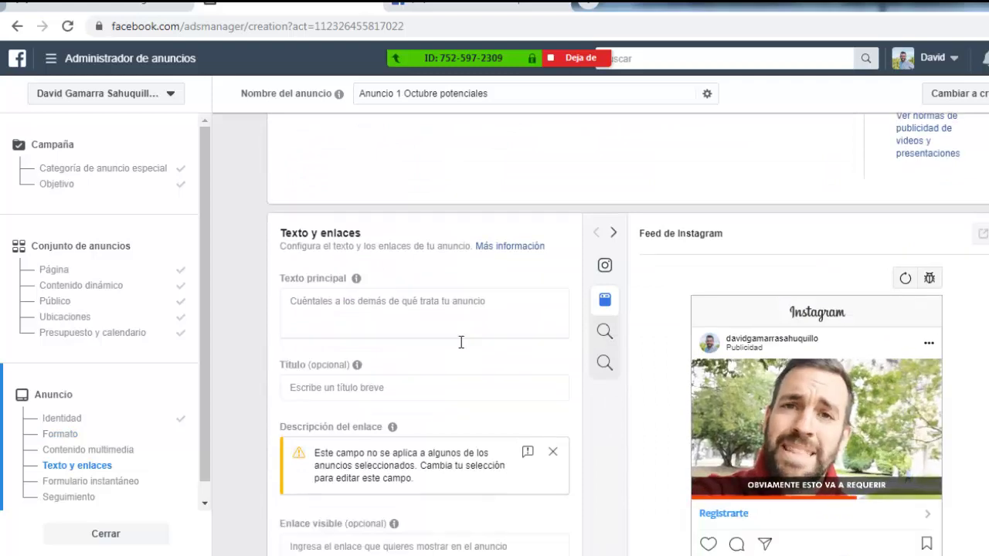
{"action": "scroll", "coordinate": [460, 342], "scroll_direction": "down", "scroll_amount": 1}
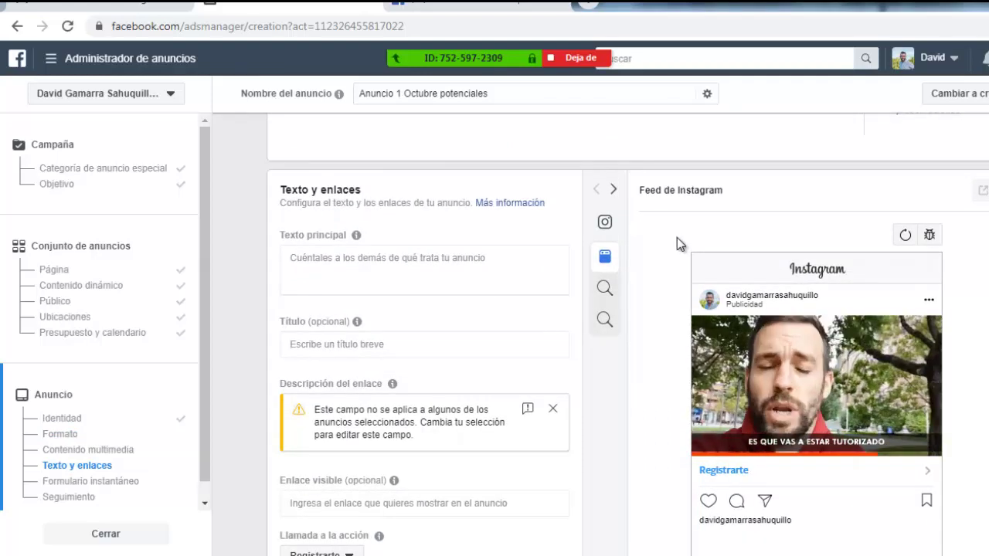
{"action": "scroll", "coordinate": [642, 429], "scroll_direction": "down", "scroll_amount": 2}
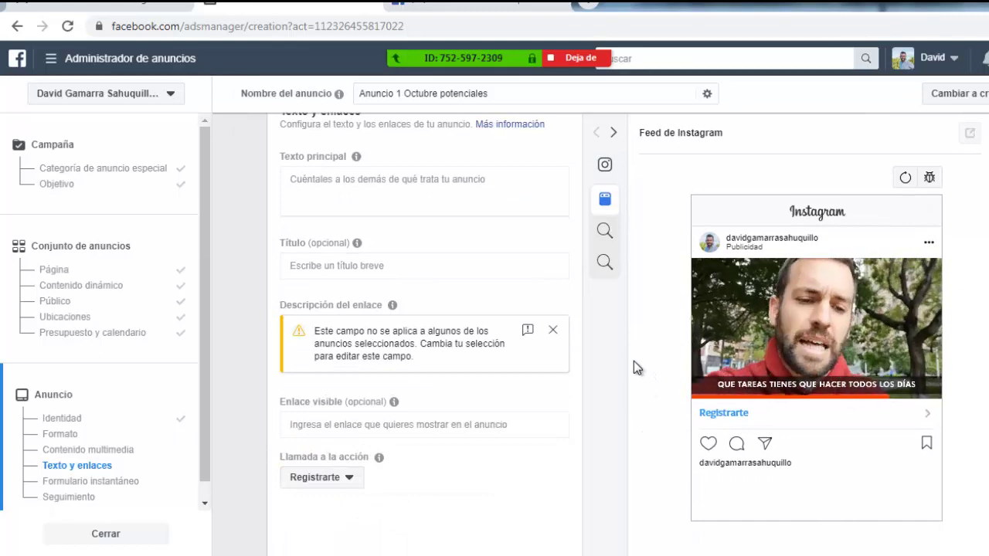
{"action": "left_click", "coordinate": [373, 192]}
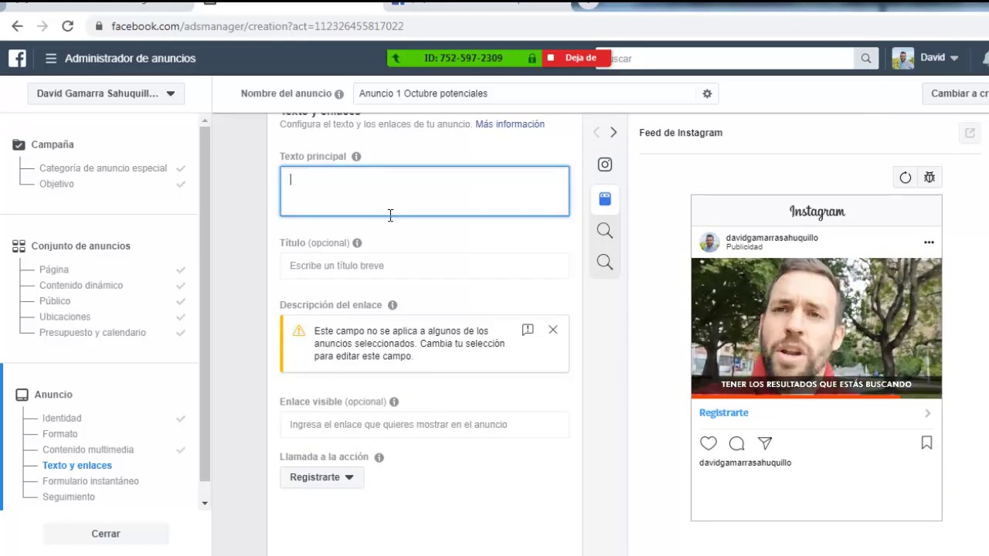
{"action": "scroll", "coordinate": [391, 216], "scroll_direction": "up", "scroll_amount": 1}
{"action": "type", "text": "Hol"}
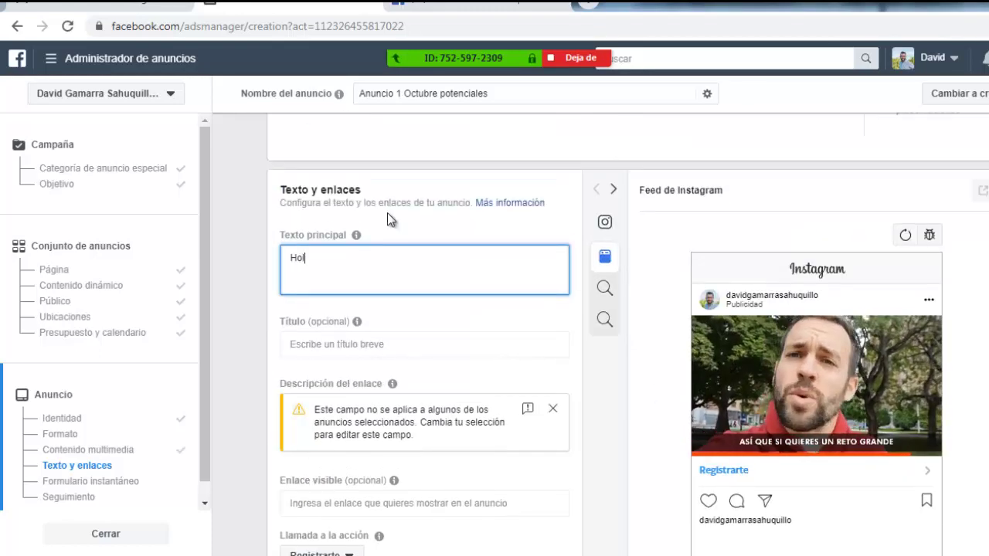
{"action": "type", "text": "a hola"}
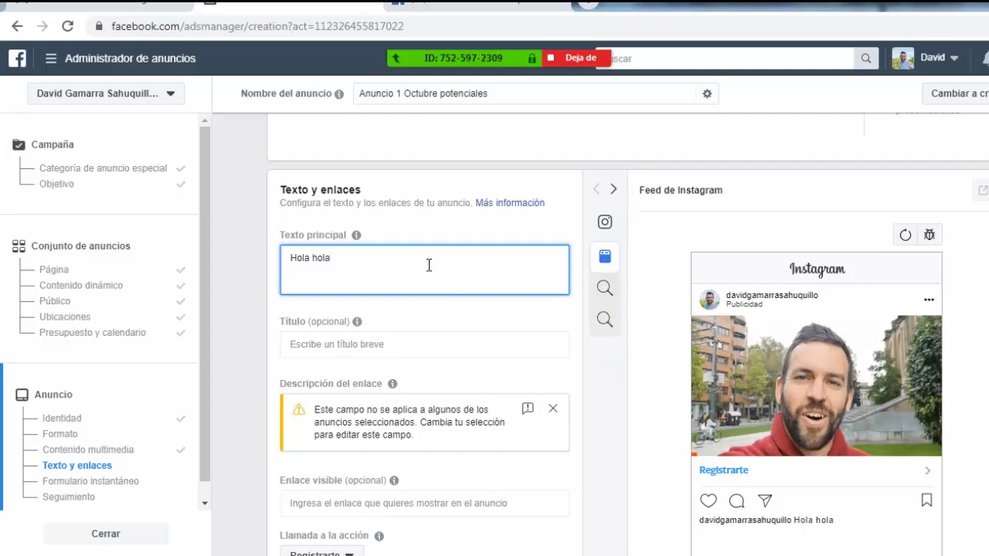
{"action": "left_click_drag", "start_coordinate": [353, 260], "coordinate": [265, 258]}
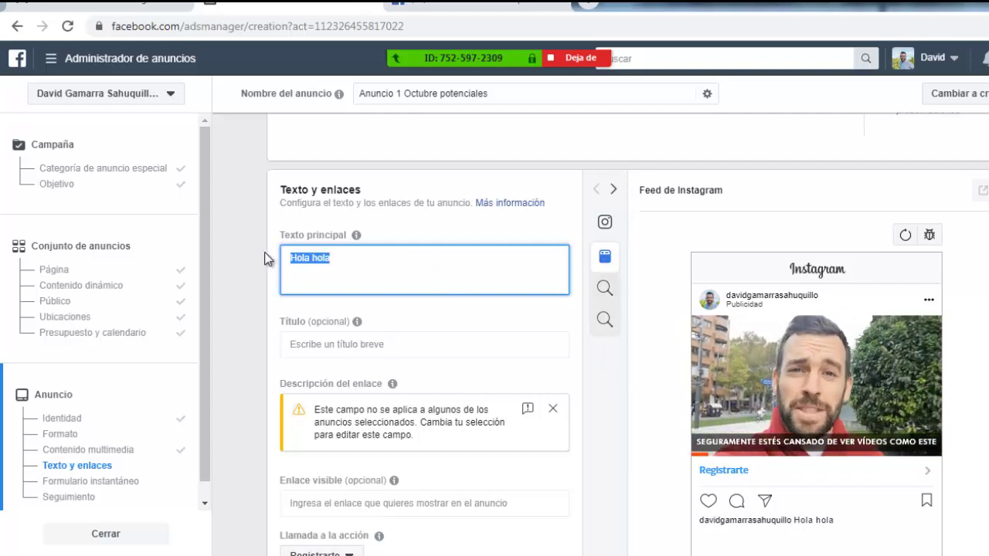
{"action": "key", "text": "BackSpace"}
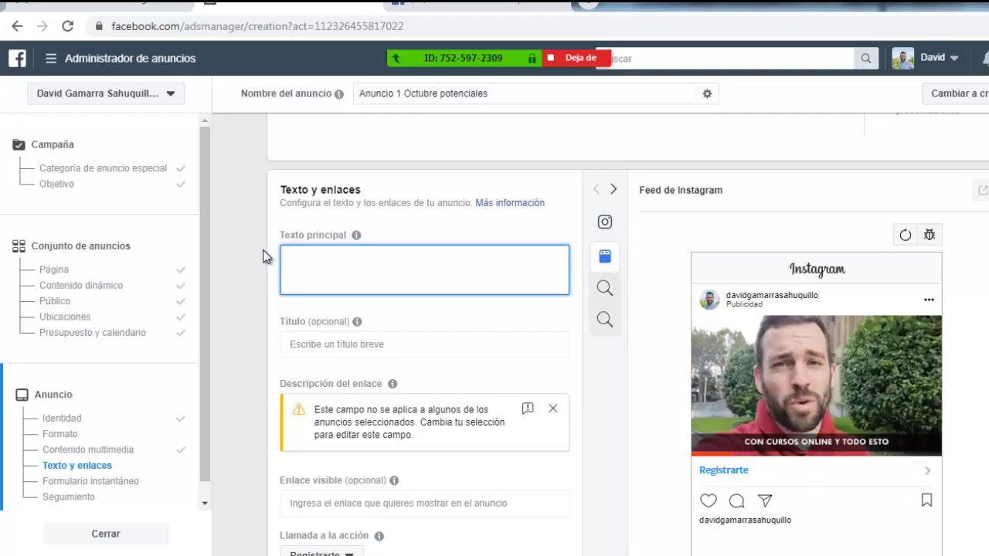
Step: Start the ad's main text with "Si buscas una oportunidad de negocio diferente que te genere tiempo y dinero y tu hambre por conseguirlo"
{"action": "type", "text": "Si estás cansa"}
{"action": "key", "text": "BackSpace"}
{"action": "key", "text": "BackSpace"}
{"action": "key", "text": "BackSpace"}
{"action": "key", "text": "BackSpace"}
{"action": "key", "text": "BackSpace"}
{"action": "key", "text": "BackSpace"}
{"action": "key", "text": "BackSpace"}
{"action": "key", "text": "BackSpace"}
{"action": "key", "text": "BackSpace"}
{"action": "key", "text": "BackSpace"}
{"action": "key", "text": "BackSpace"}
{"action": "type", "text": "buscas "}
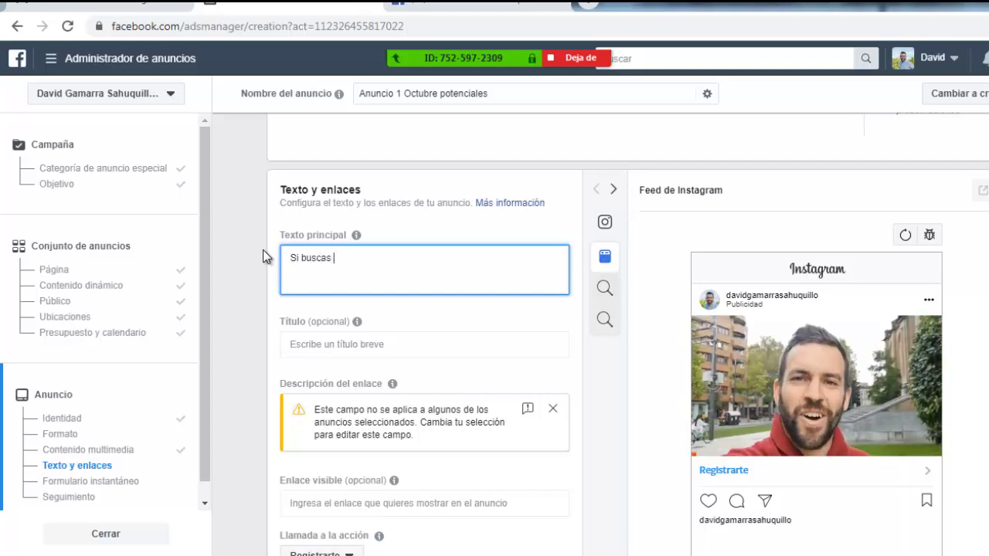
{"action": "type", "text": "un a"}
{"action": "key", "text": "BackSpace"}
{"action": "key", "text": "BackSpace"}
{"action": "type", "text": "a "}
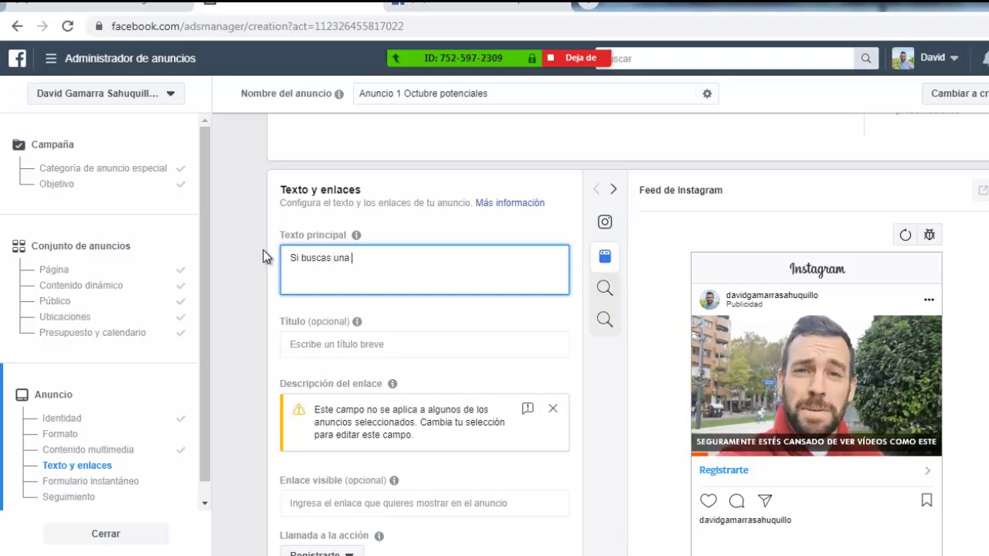
{"action": "type", "text": "oportunidad de n"}
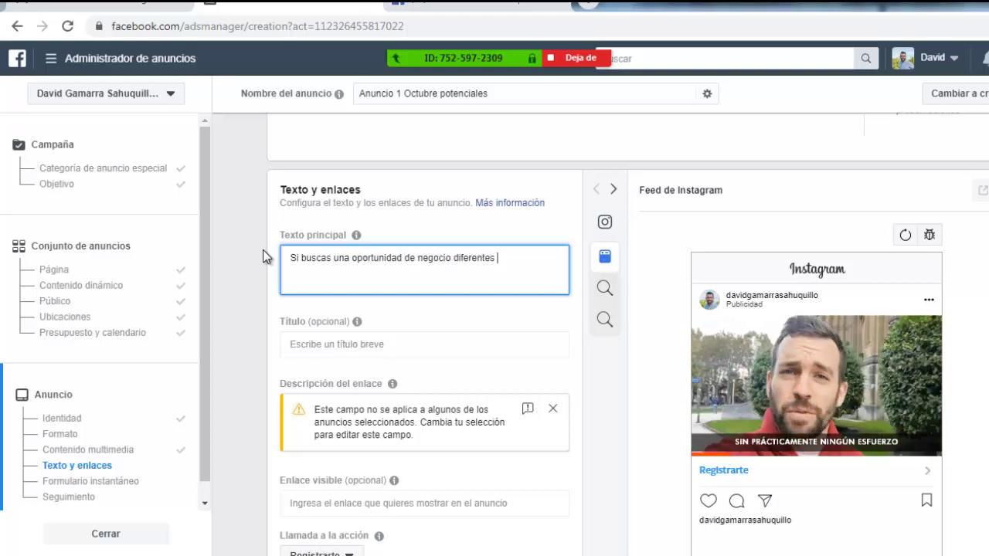
{"action": "type", "text": "egocio diferente y tu "}
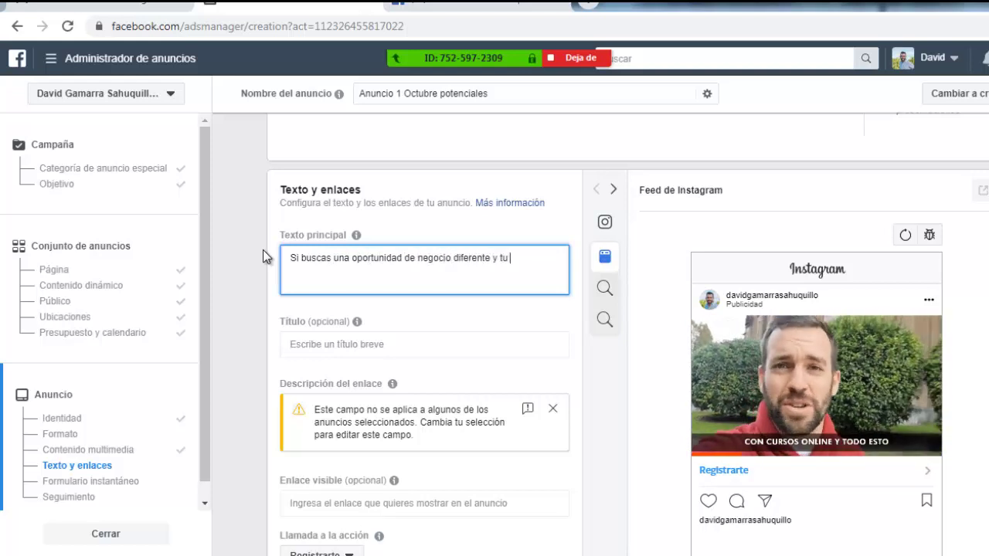
{"action": "type", "text": "hambre por co"}
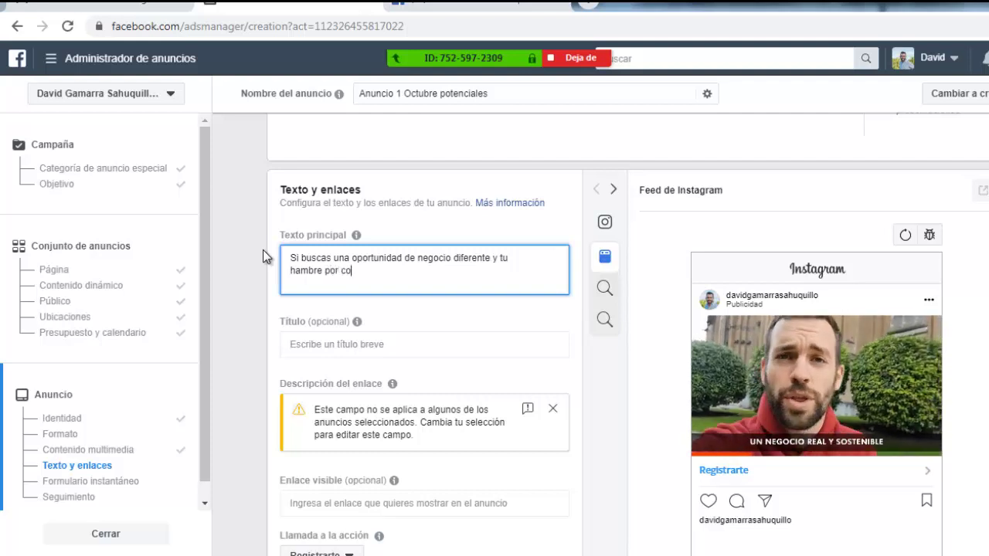
{"action": "type", "text": "nseguirlo"}
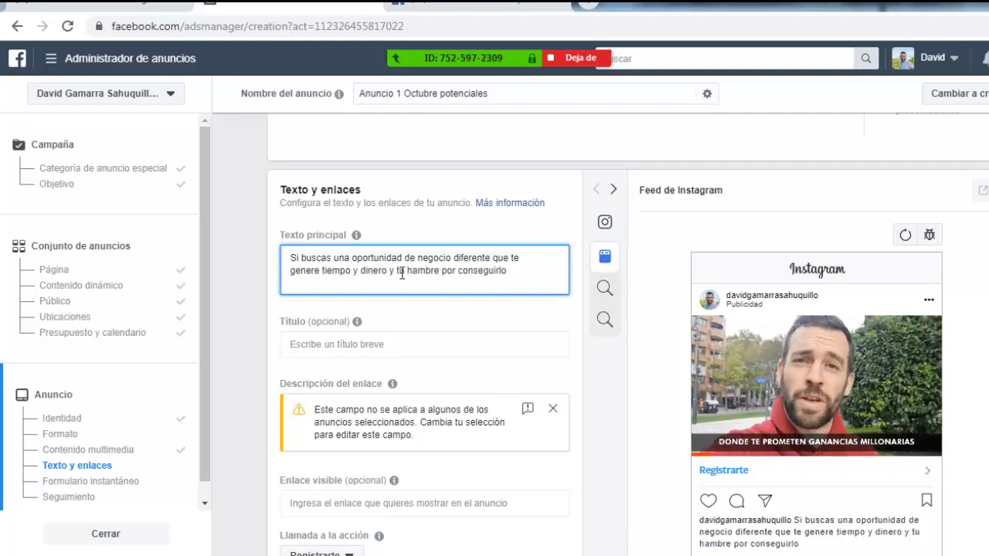
Step: Insert "además" before "tu hambre" in the main text and end it with "es gigante, ESTO ES PARA TI!"
{"action": "type", "text": "demá"}
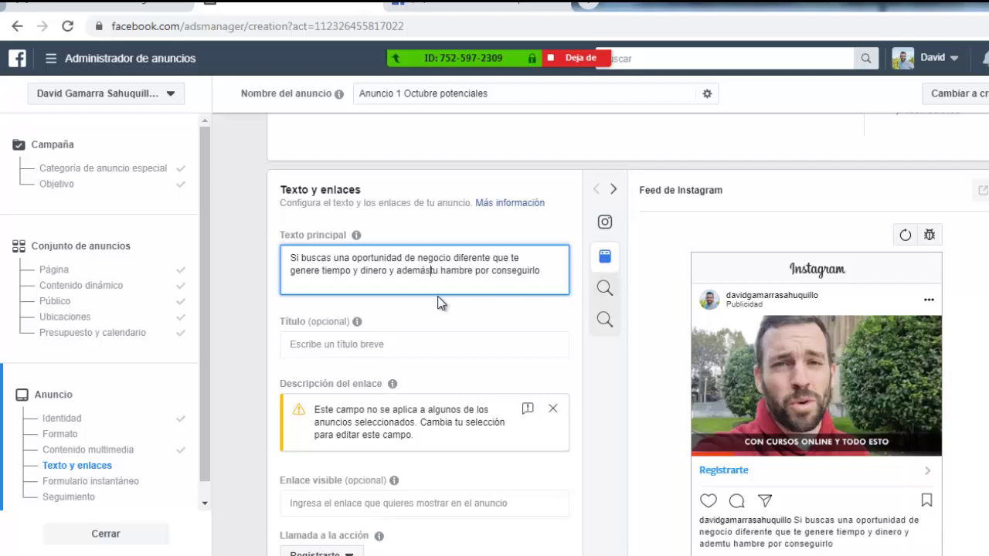
{"action": "type", "text": "s"}
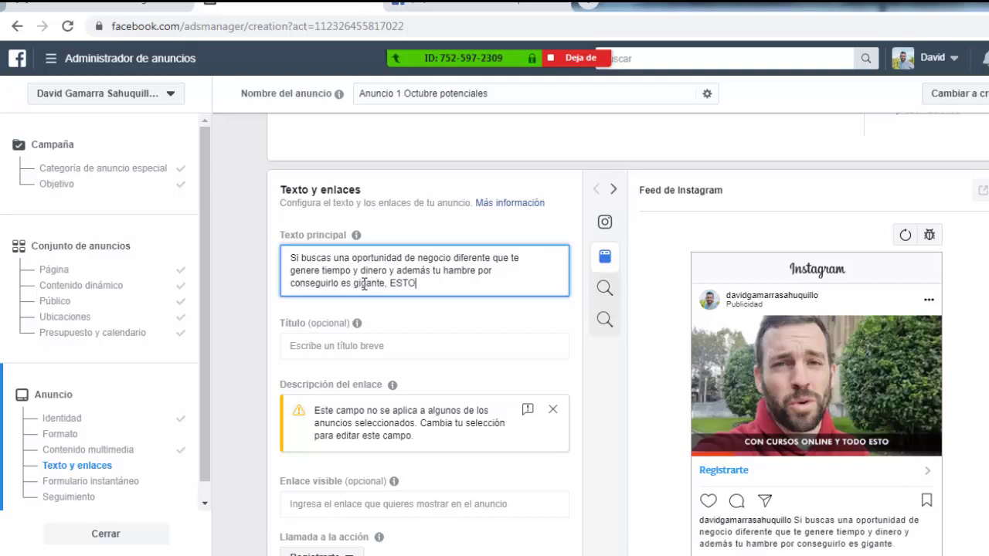
{"action": "type", "text": "PARA TI!"}
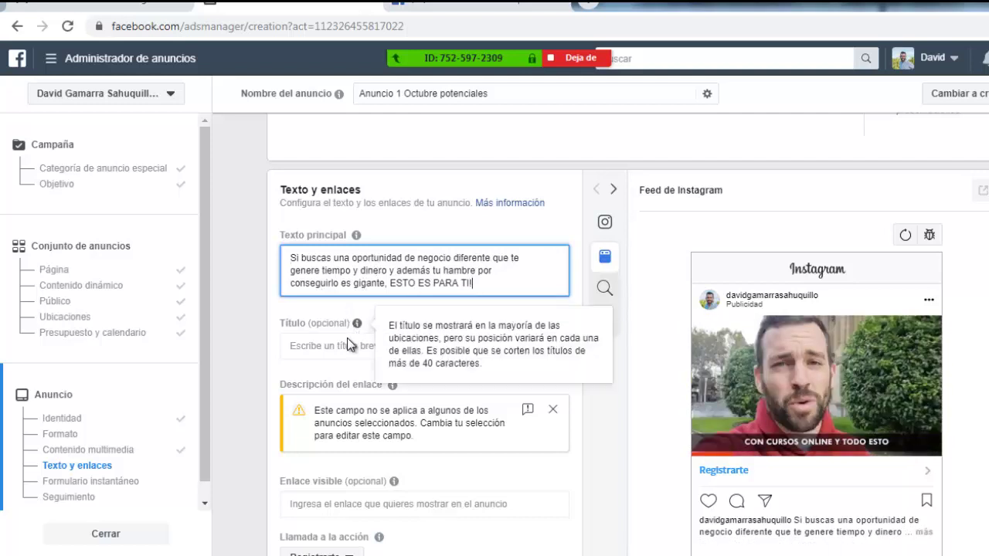
Step: Leave the ad's optional title empty and set the call to action to Suscribirte
{"action": "mouse_move", "coordinate": [356, 323]}
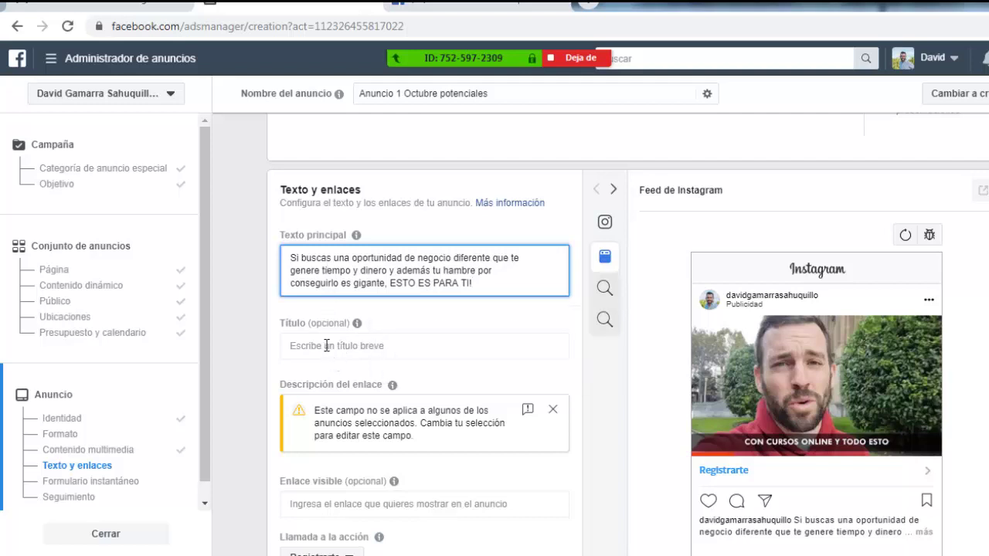
{"action": "left_click", "coordinate": [326, 345]}
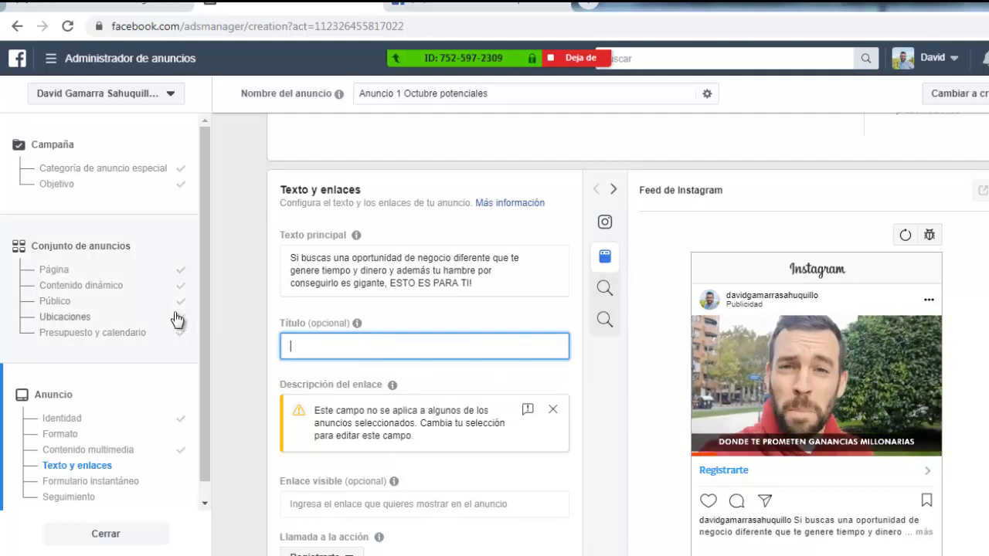
{"action": "scroll", "coordinate": [233, 347], "scroll_direction": "down", "scroll_amount": 1}
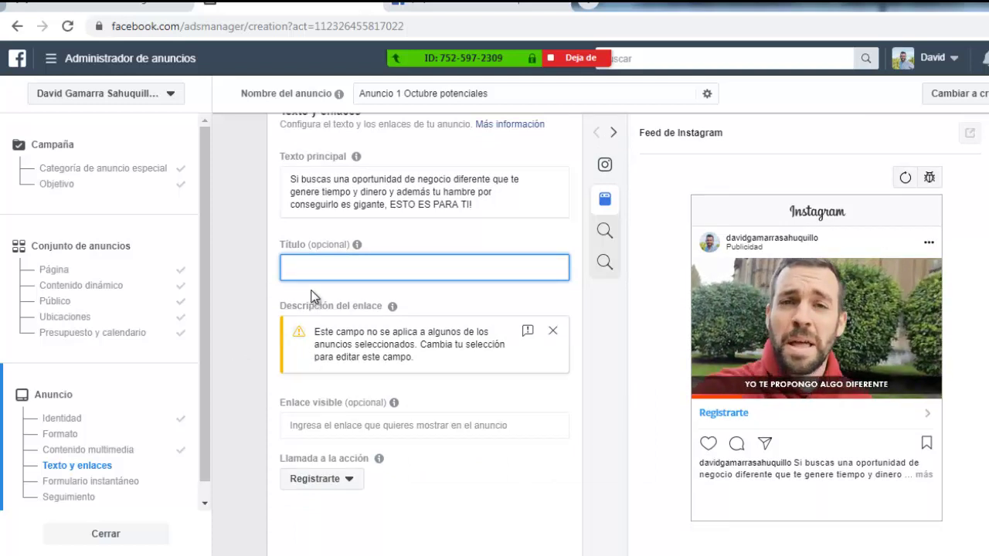
{"action": "left_click", "coordinate": [335, 481]}
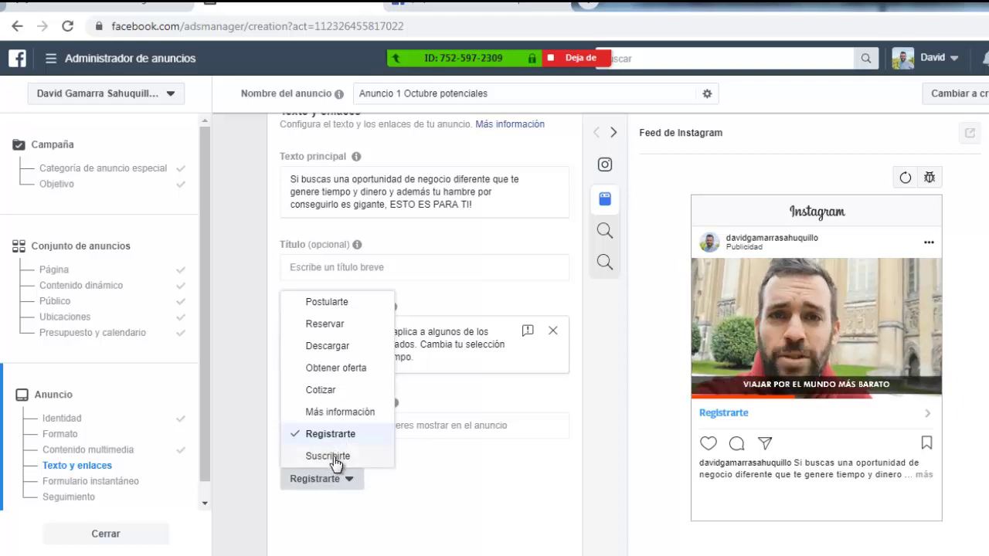
{"action": "left_click", "coordinate": [332, 457]}
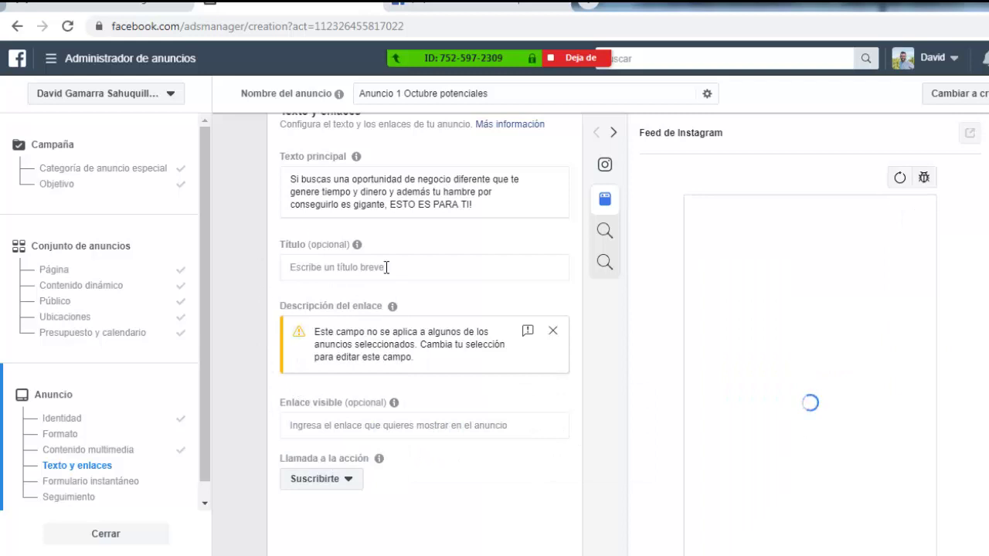
Step: Read the help for the title, visible link and call to action fields, and check the Instagram feed preview
{"action": "mouse_move", "coordinate": [357, 244]}
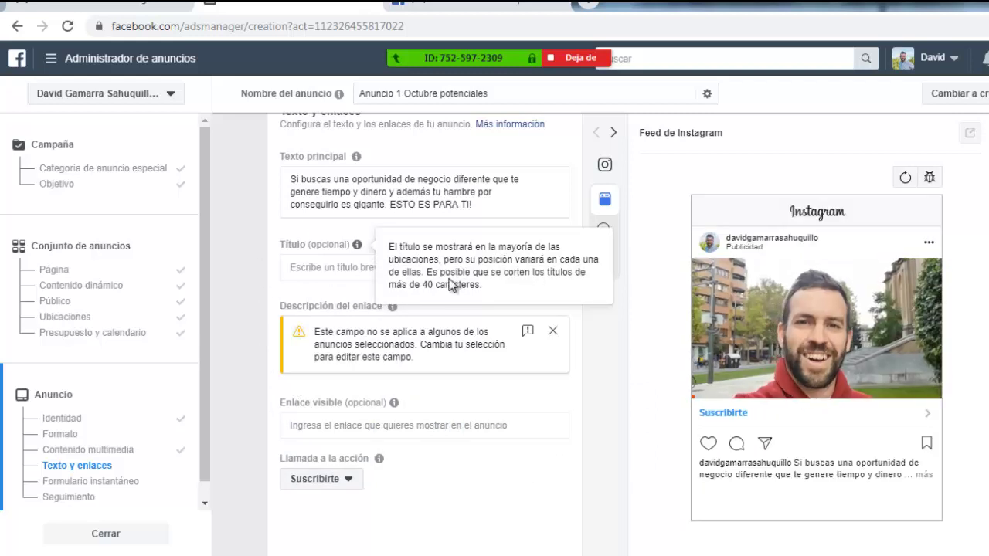
{"action": "mouse_move", "coordinate": [395, 405]}
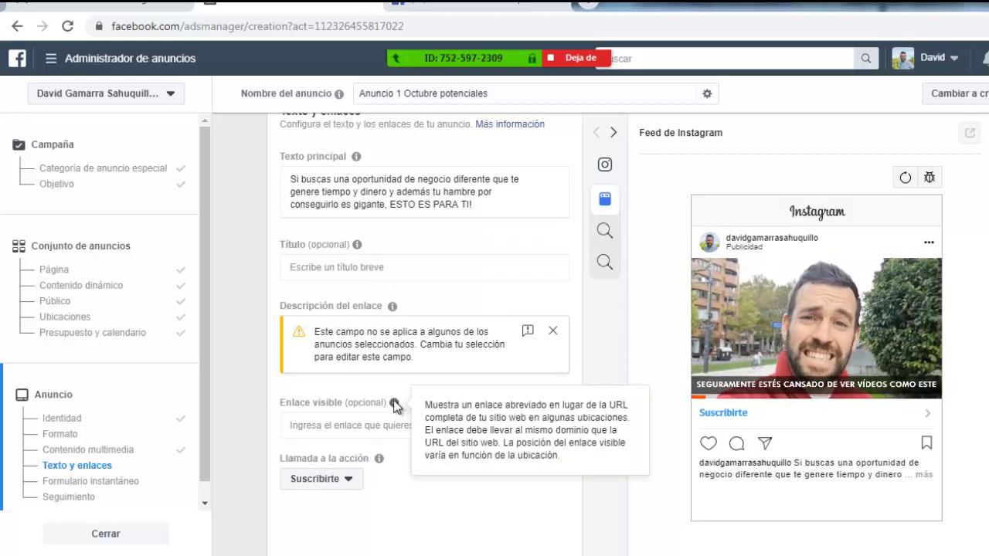
{"action": "mouse_move", "coordinate": [602, 212]}
{"action": "scroll", "coordinate": [676, 247], "scroll_direction": "up", "scroll_amount": 1}
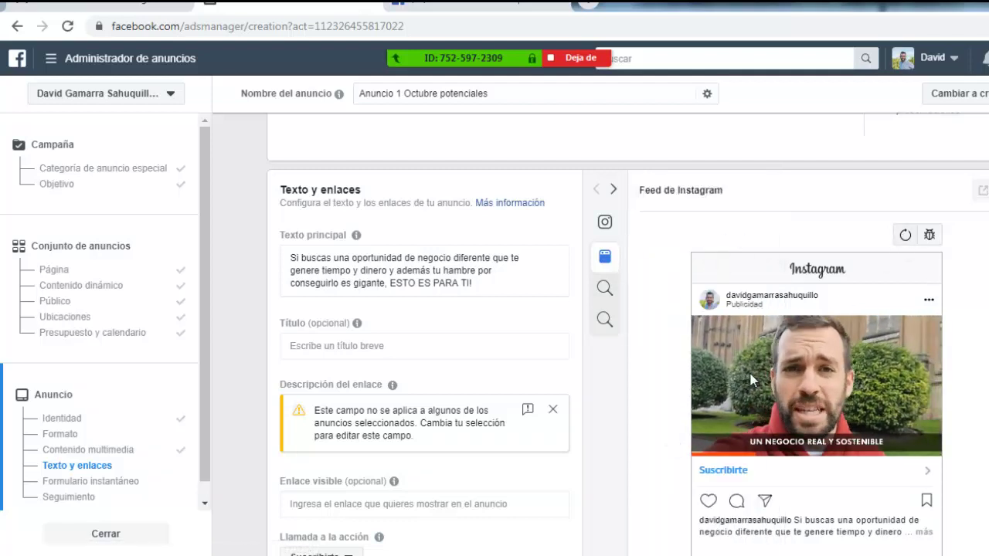
{"action": "scroll", "coordinate": [734, 377], "scroll_direction": "down", "scroll_amount": 3}
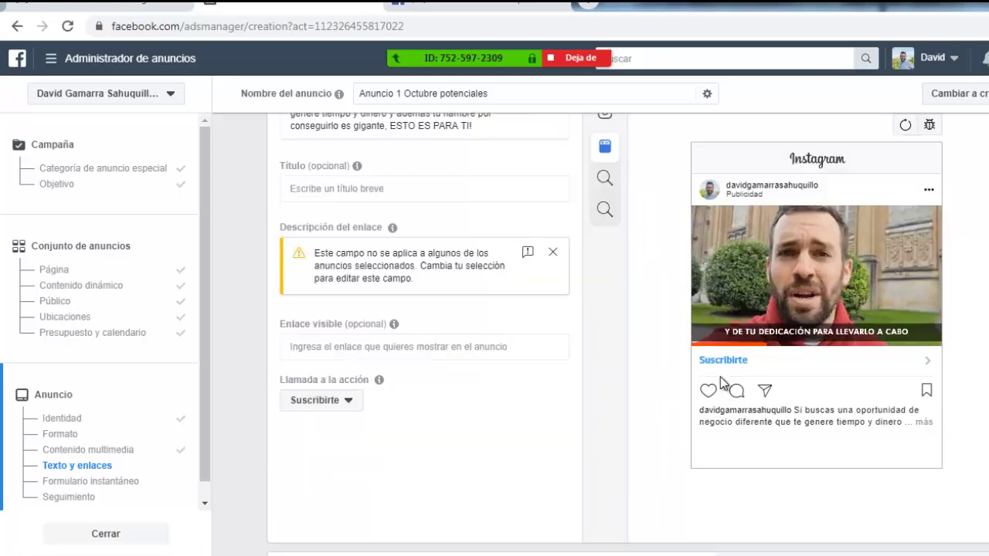
{"action": "scroll", "coordinate": [353, 369], "scroll_direction": "down", "scroll_amount": 1}
{"action": "scroll", "coordinate": [350, 368], "scroll_direction": "down", "scroll_amount": 1}
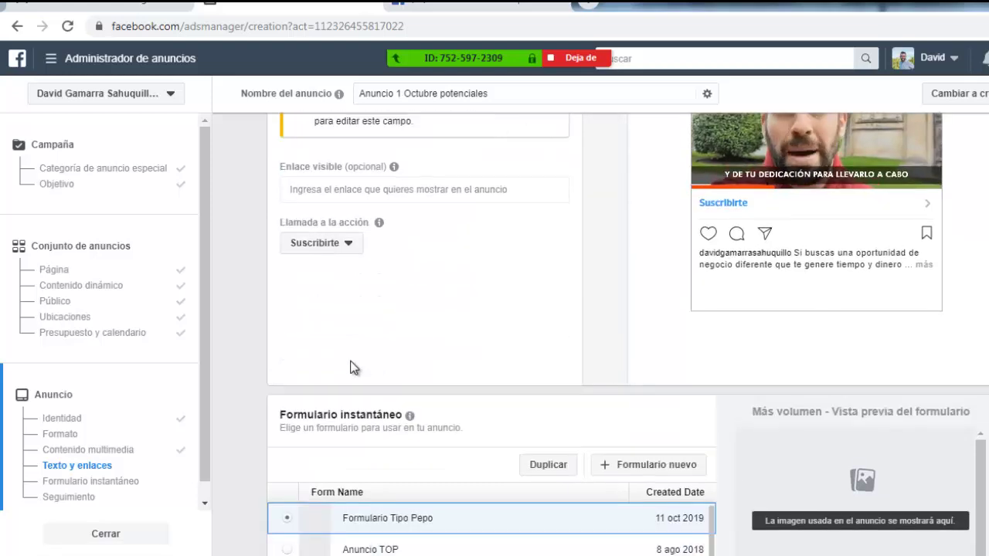
{"action": "scroll", "coordinate": [352, 365], "scroll_direction": "down", "scroll_amount": 1}
{"action": "scroll", "coordinate": [351, 364], "scroll_direction": "up", "scroll_amount": 2}
{"action": "scroll", "coordinate": [348, 358], "scroll_direction": "up", "scroll_amount": 2}
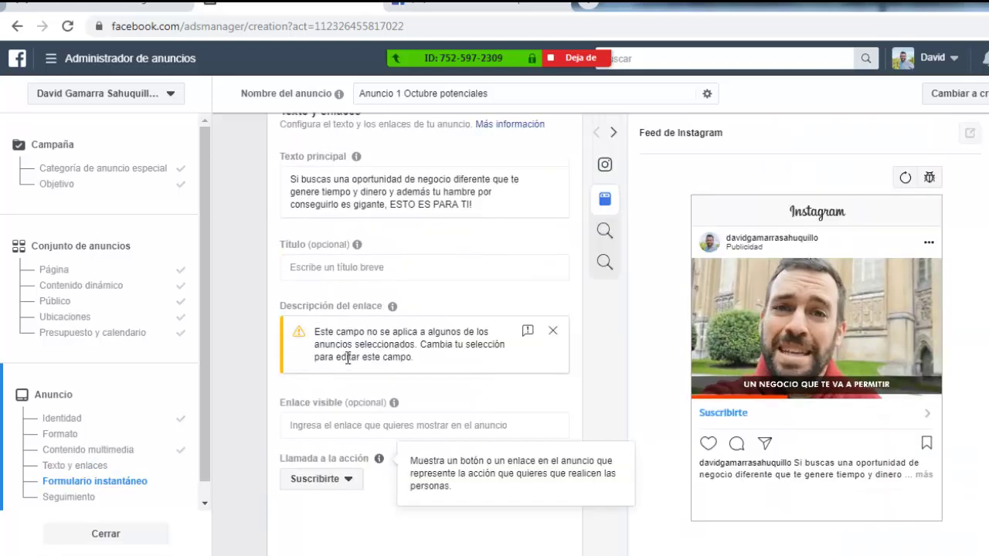
Step: Try "HOLA" as the ad's optional visible link, and clear the field again
{"action": "left_click", "coordinate": [345, 425]}
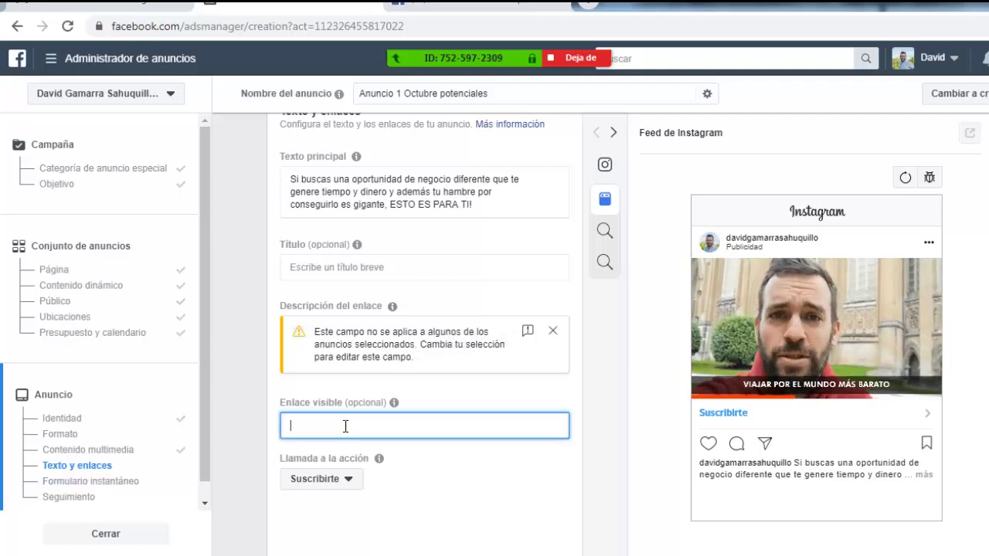
{"action": "scroll", "coordinate": [331, 422], "scroll_direction": "down", "scroll_amount": 1}
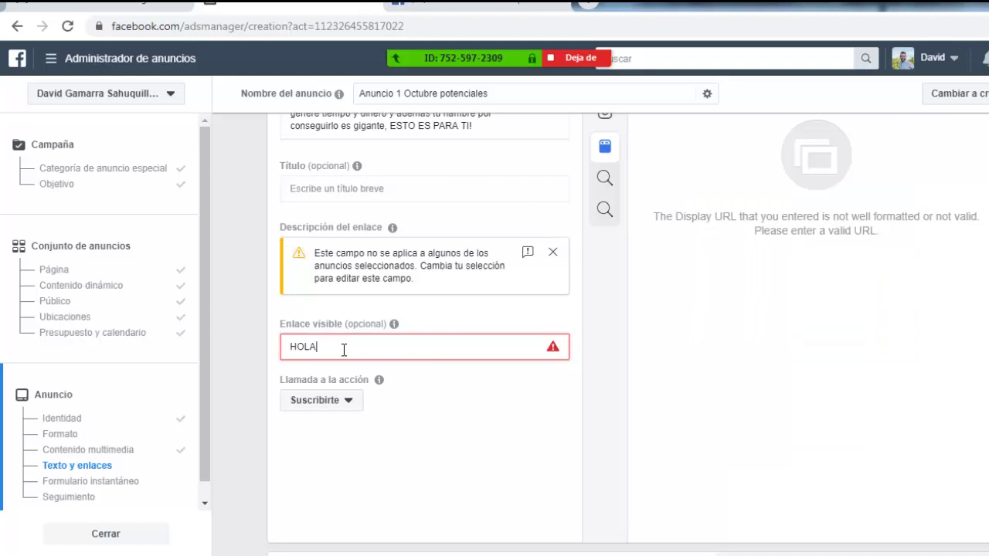
{"action": "key", "text": "BackSpace"}
{"action": "key", "text": "BackSpace"}
{"action": "key", "text": "BackSpace"}
{"action": "key", "text": "BackSpace"}
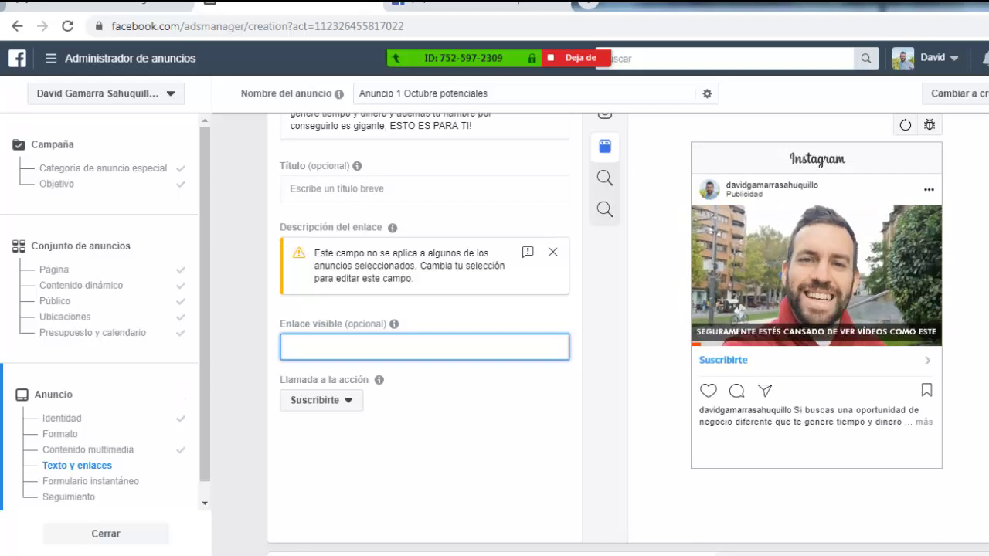
{"action": "mouse_move", "coordinate": [395, 328]}
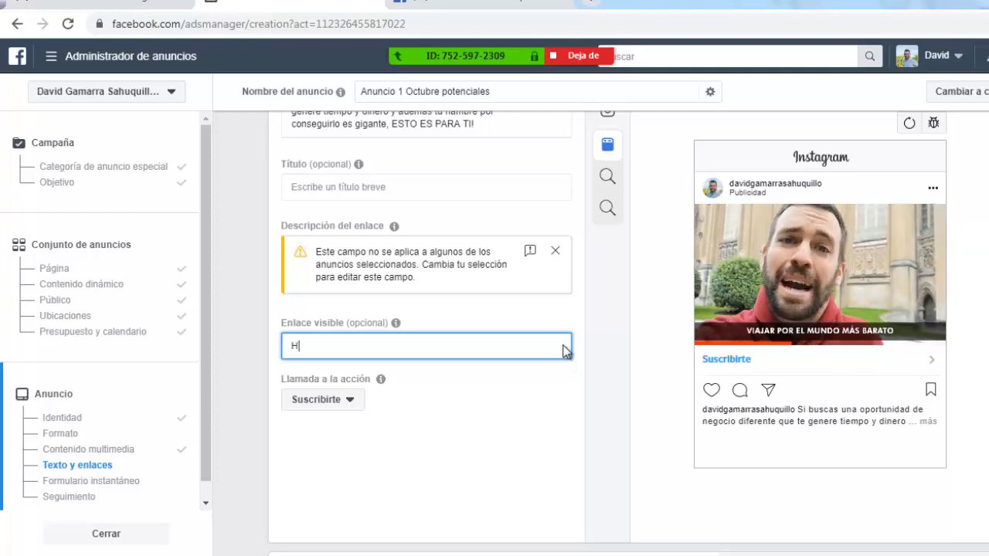
{"action": "type", "text": "TTP"}
{"action": "type", "text": "http"}
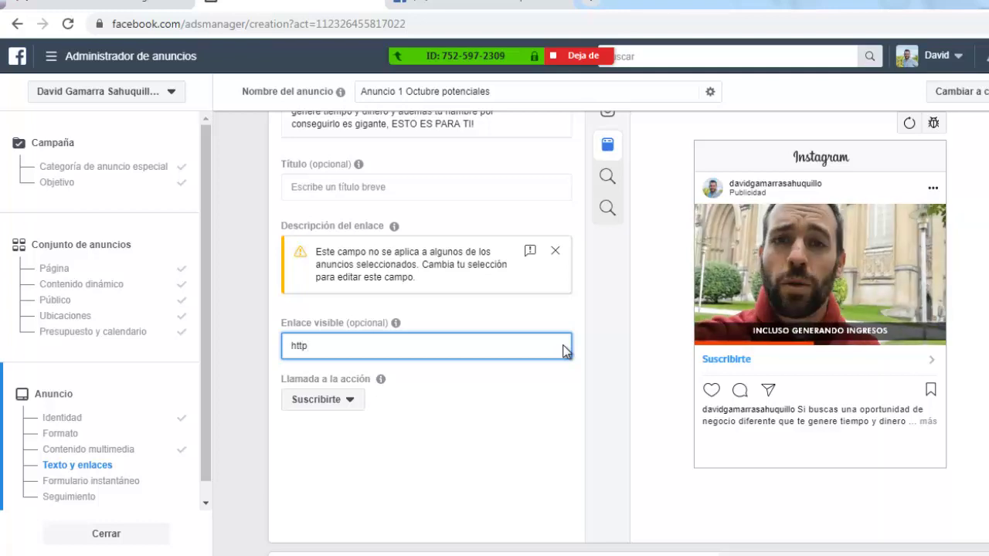
{"action": "type", "text": "://bit"}
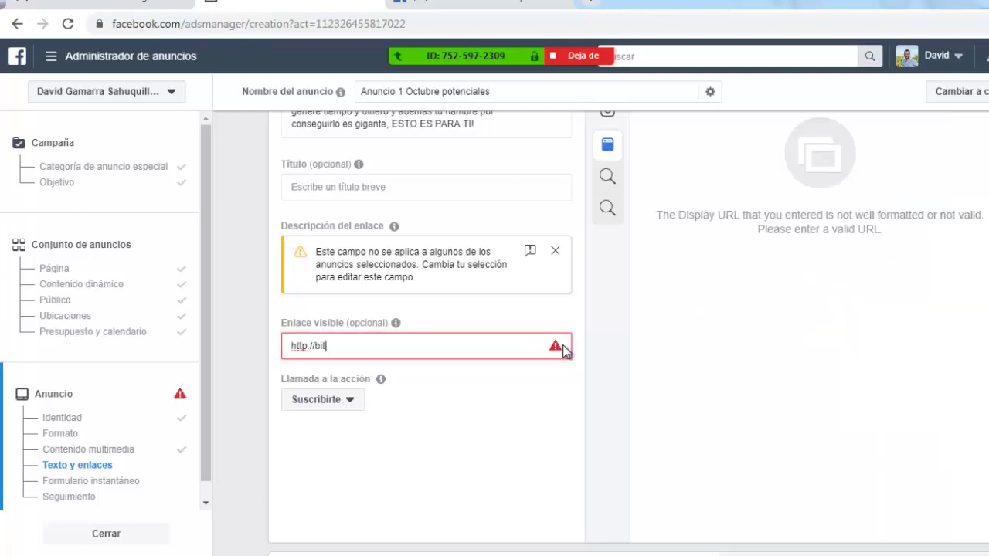
{"action": "type", "text": ".ly"}
{"action": "type", "text": "/"}
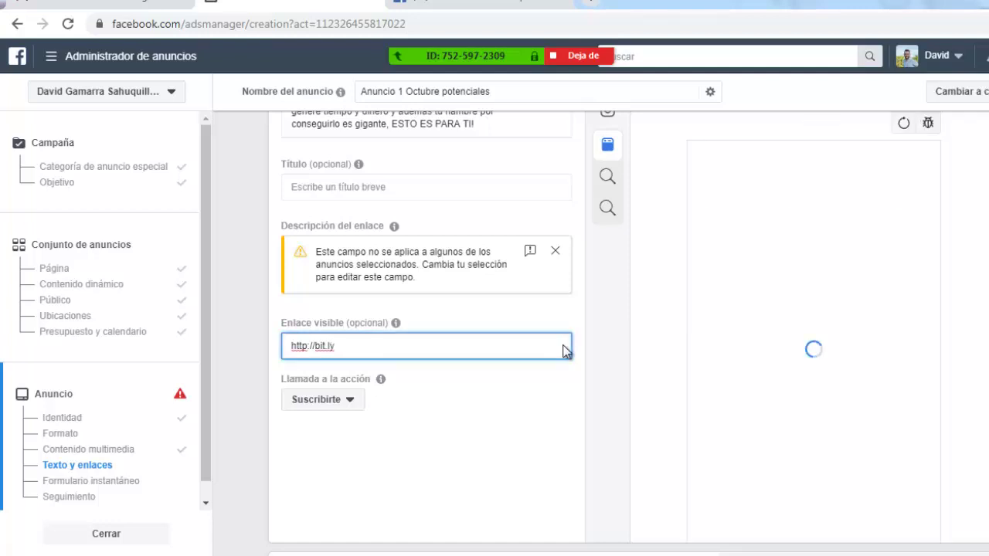
{"action": "type", "text": "DavidGamarra"}
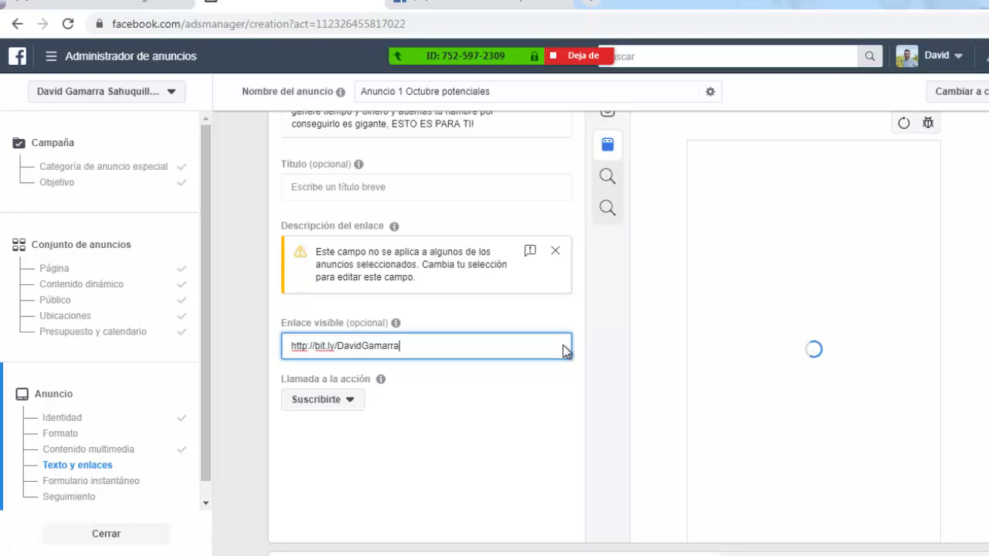
{"action": "type", "text": "Whatsapp"}
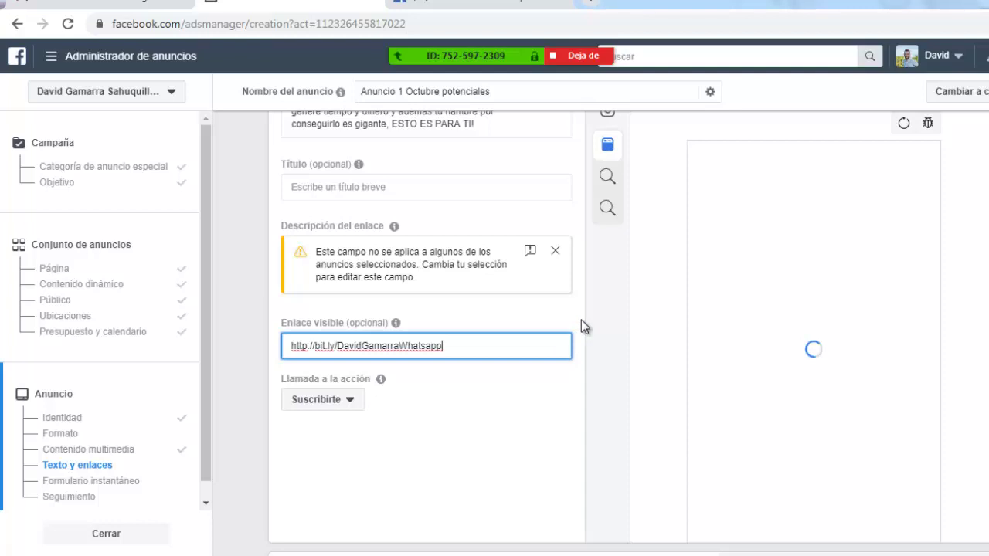
{"action": "left_click", "coordinate": [592, 323]}
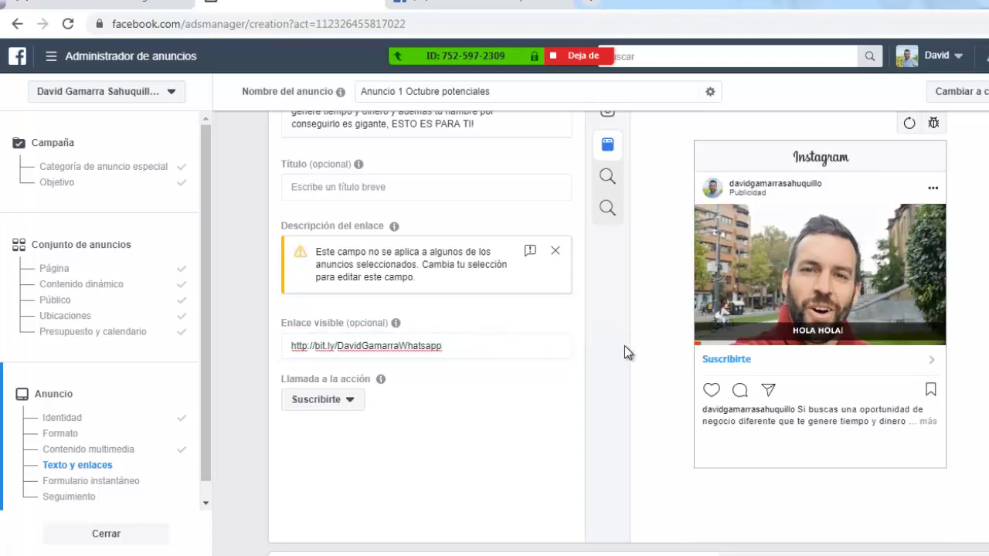
Step: Check the ad's visible link, the list of existing instant forms and the preview of "Formulario Tipo Pepo"
{"action": "scroll", "coordinate": [603, 351], "scroll_direction": "down", "scroll_amount": 1}
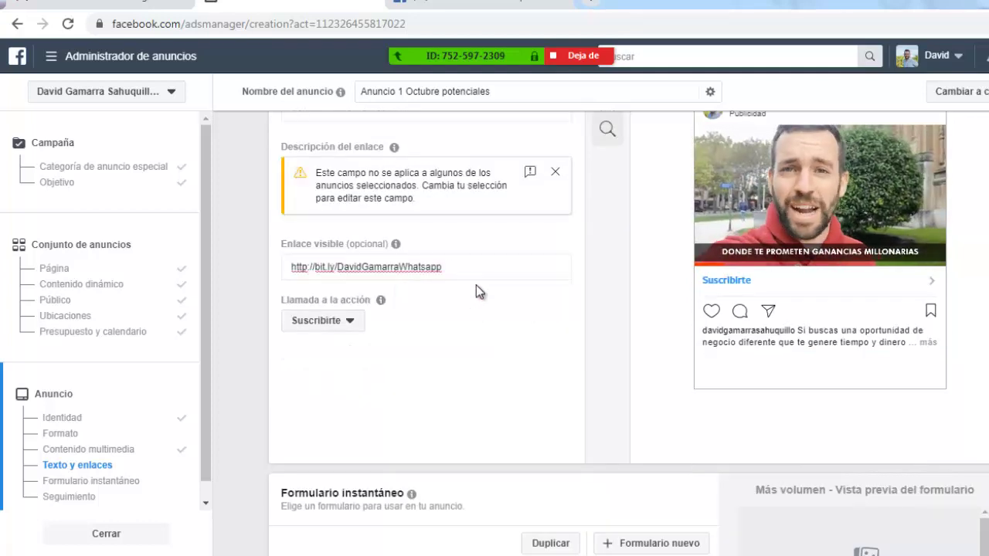
{"action": "left_click_drag", "start_coordinate": [453, 270], "coordinate": [160, 253]}
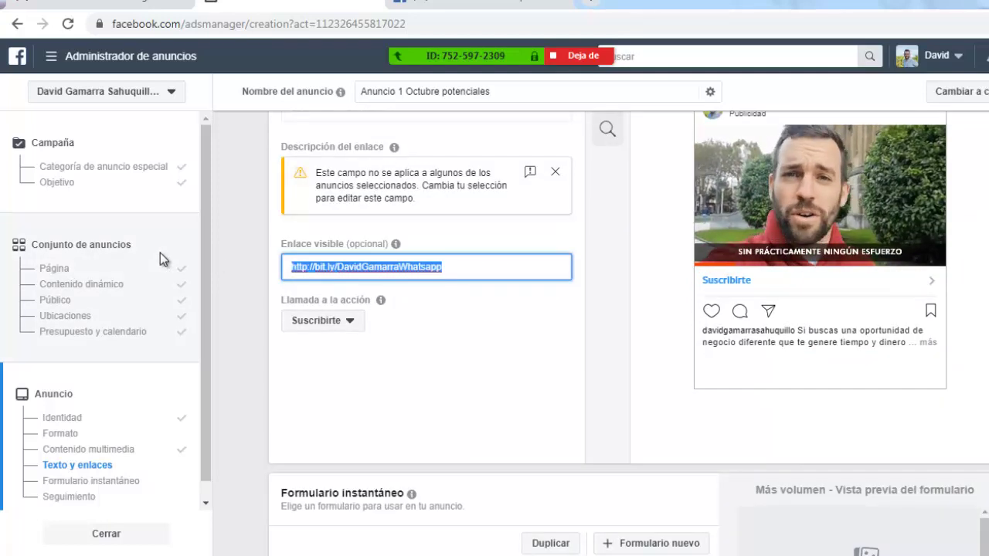
{"action": "left_click", "coordinate": [640, 358]}
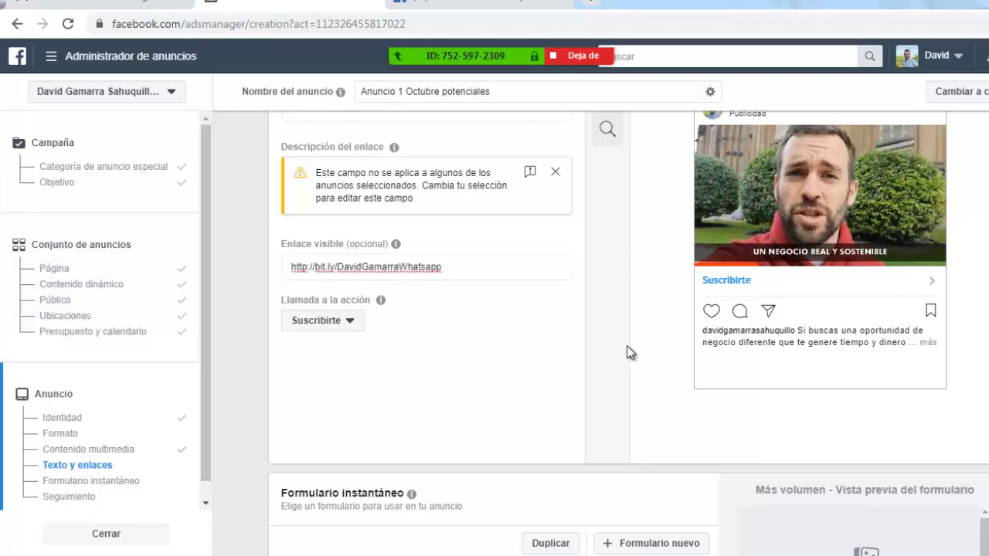
{"action": "scroll", "coordinate": [626, 352], "scroll_direction": "down", "scroll_amount": 4}
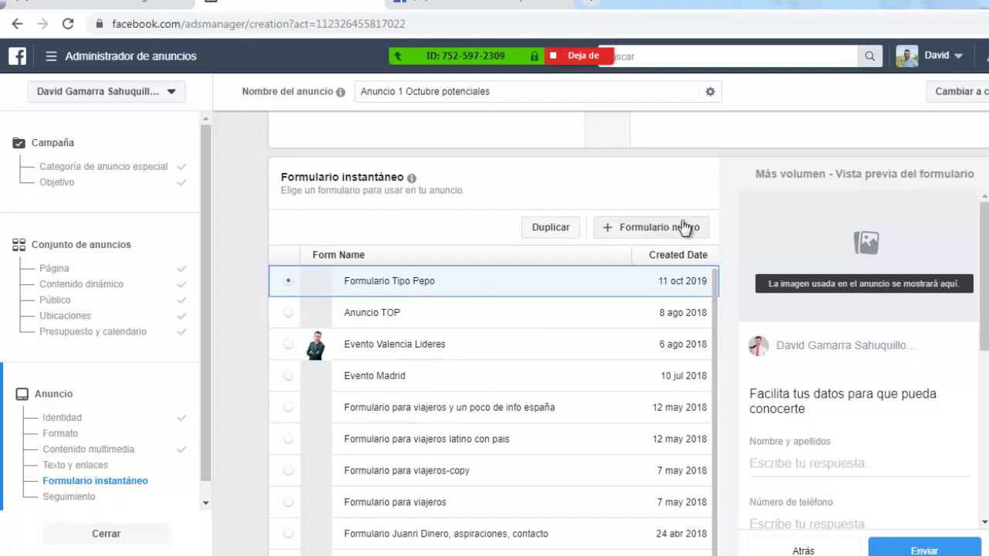
{"action": "scroll", "coordinate": [408, 272], "scroll_direction": "down", "scroll_amount": 1}
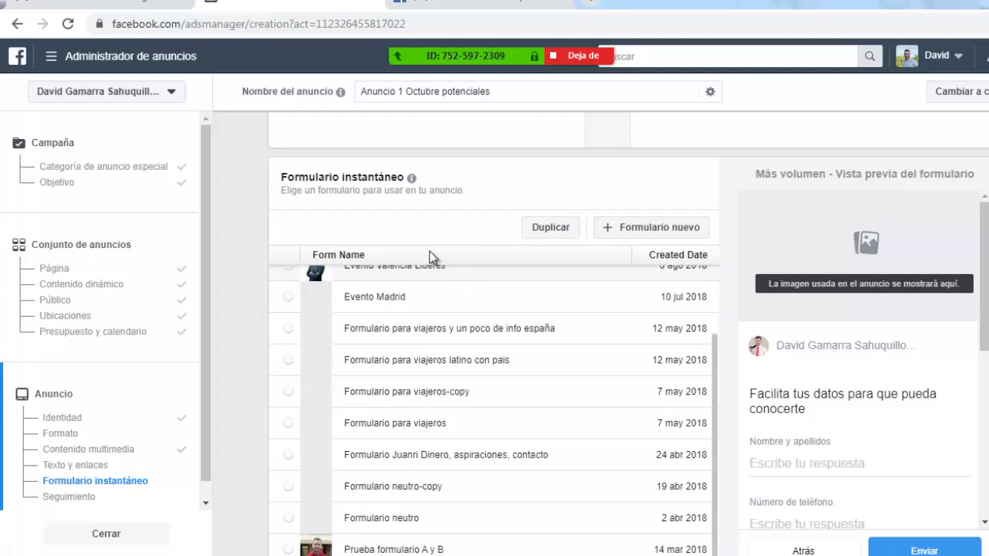
{"action": "scroll", "coordinate": [438, 319], "scroll_direction": "up", "scroll_amount": 3}
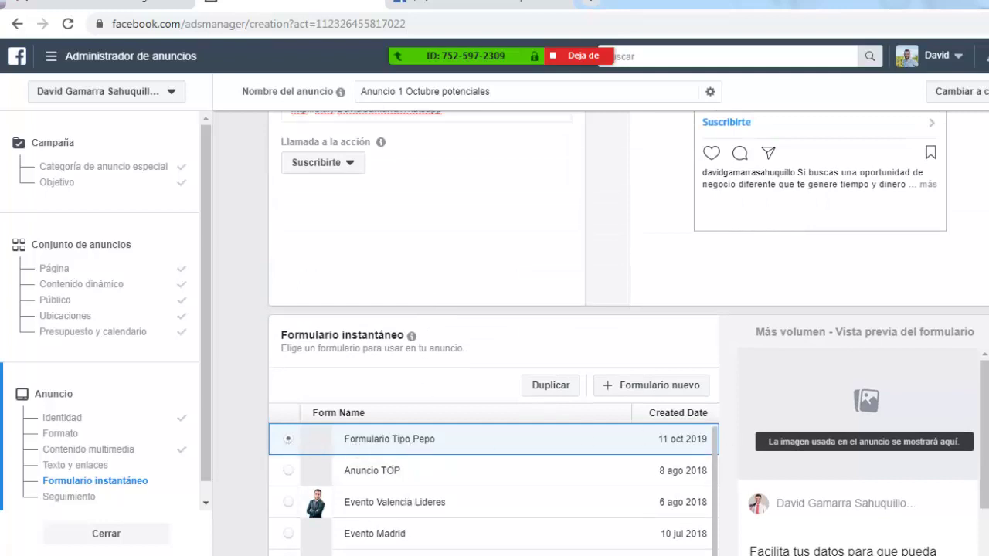
{"action": "scroll", "coordinate": [495, 325], "scroll_direction": "down", "scroll_amount": 4}
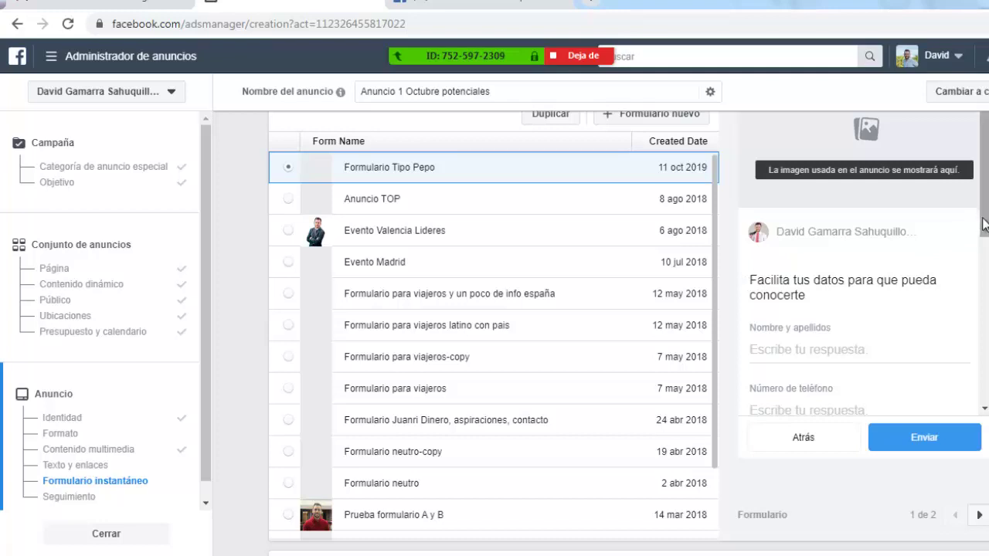
{"action": "left_click_drag", "start_coordinate": [981, 226], "coordinate": [983, 273]}
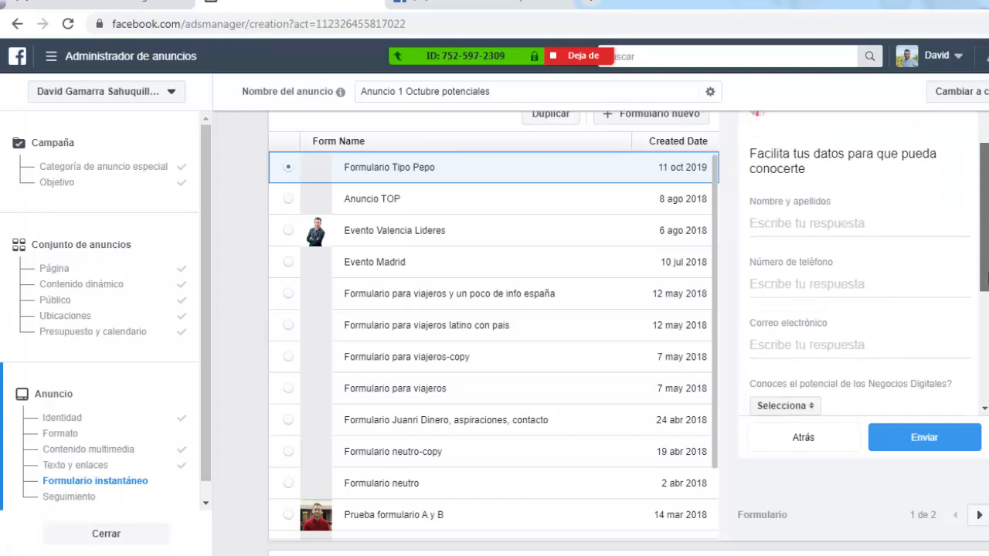
{"action": "scroll", "coordinate": [367, 242], "scroll_direction": "up", "scroll_amount": 3}
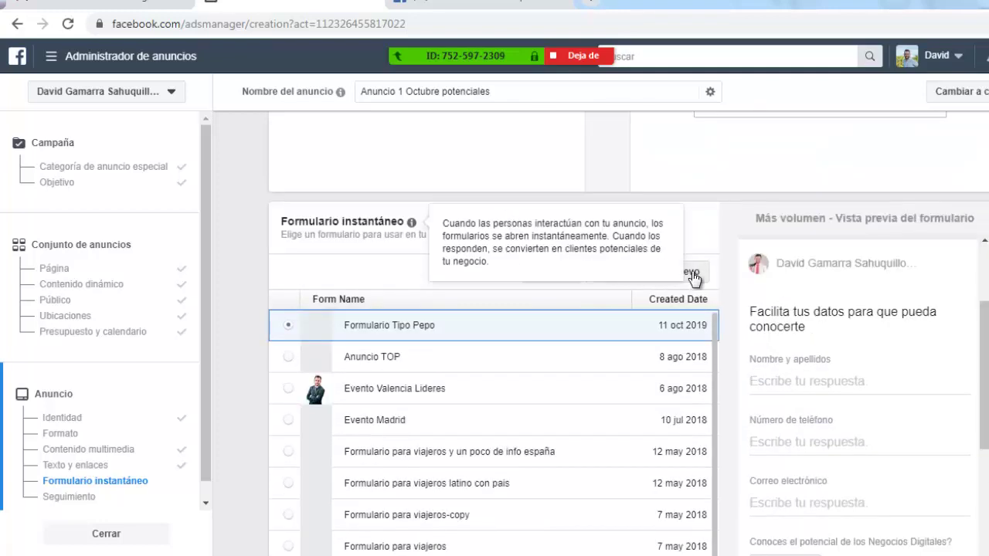
Step: Create a new instant form and name it "Formulario Anuncio Grabación"
{"action": "left_click", "coordinate": [693, 271]}
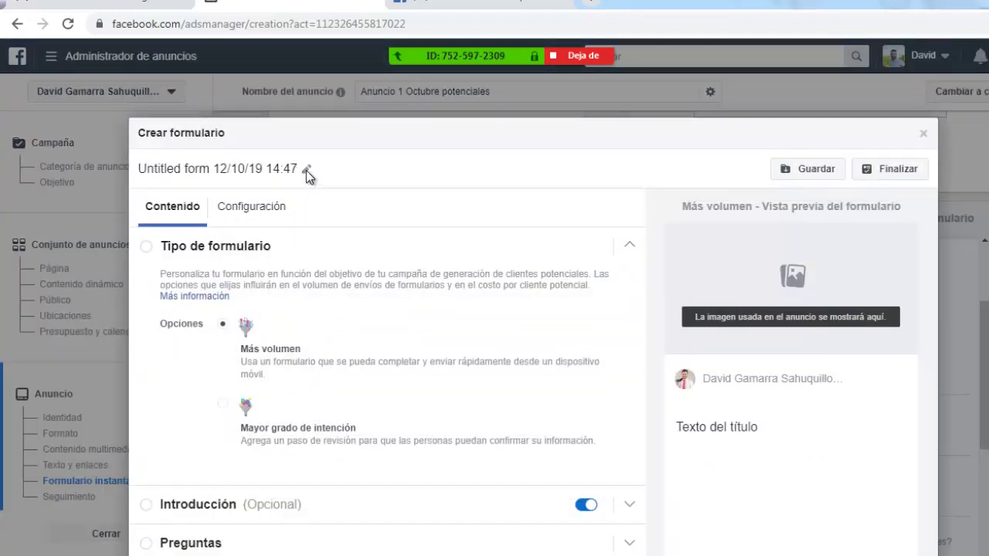
{"action": "left_click", "coordinate": [283, 170]}
{"action": "left_click_drag", "start_coordinate": [298, 170], "coordinate": [137, 129]}
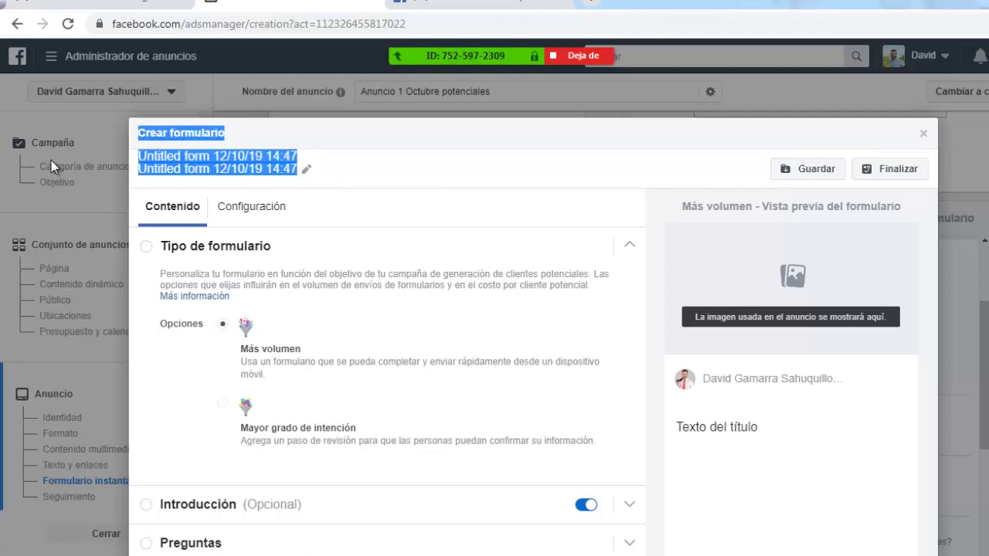
{"action": "left_click", "coordinate": [171, 171]}
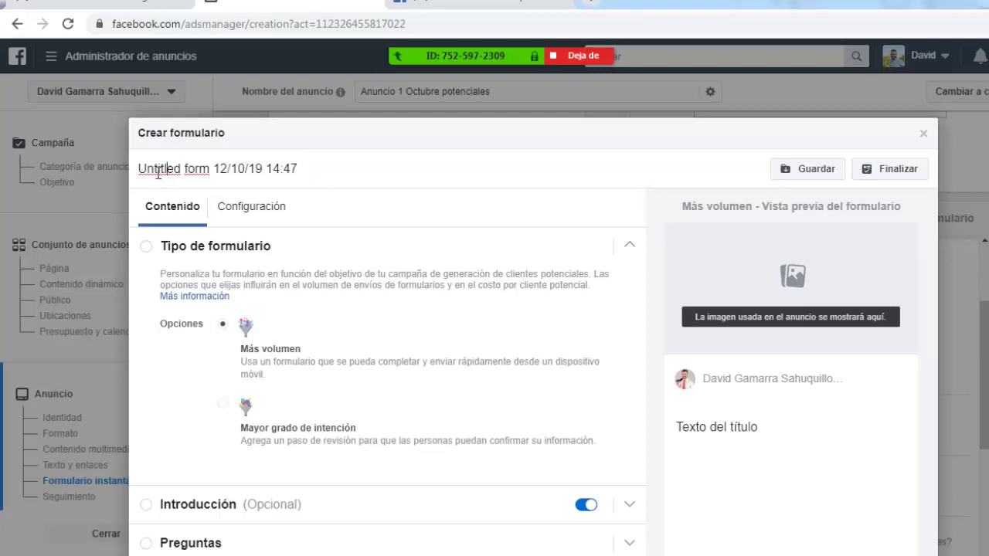
{"action": "left_click_drag", "start_coordinate": [139, 168], "coordinate": [300, 168]}
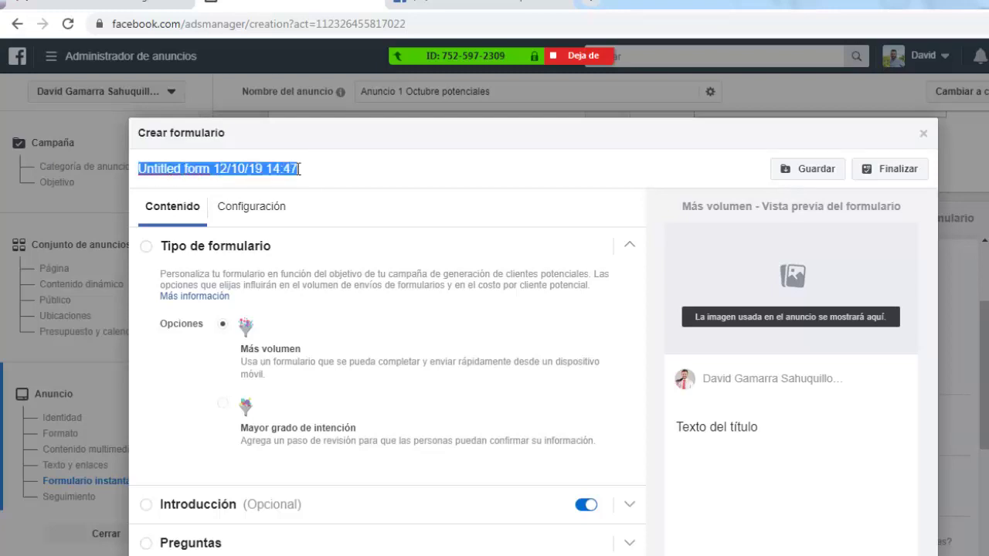
{"action": "type", "text": "Formulario "}
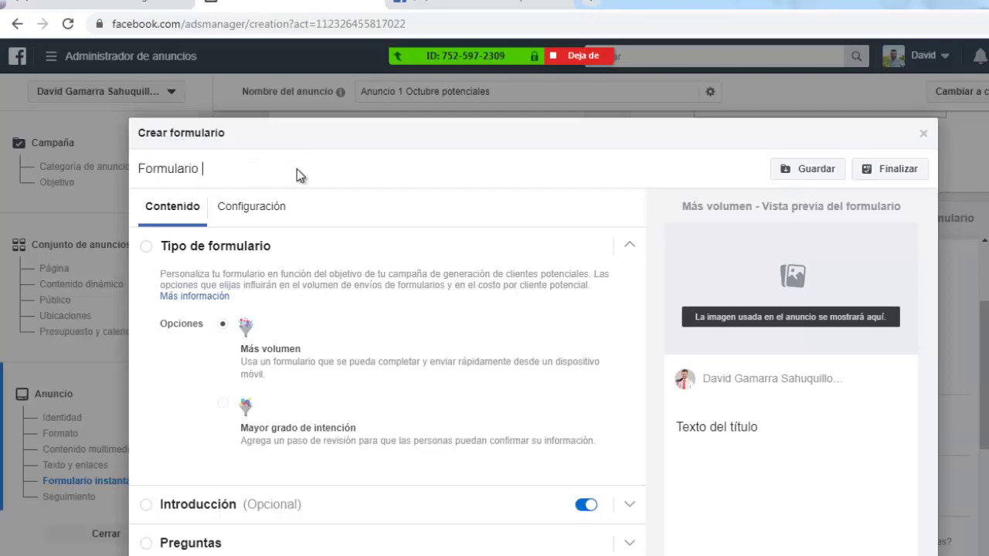
{"action": "type", "text": "Anuncio Graba"}
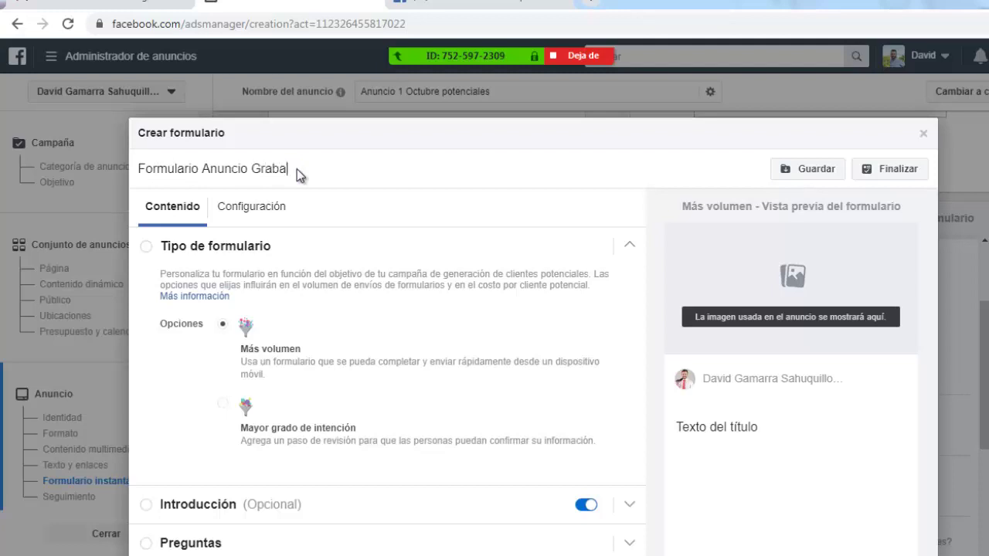
{"action": "type", "text": "c"}
{"action": "type", "text": "ión"}
Step: Title the form's introduction "Por favor, facilitame tus datos para poder contactarte" and set it to use the ad's image
{"action": "scroll", "coordinate": [301, 228], "scroll_direction": "down", "scroll_amount": 2}
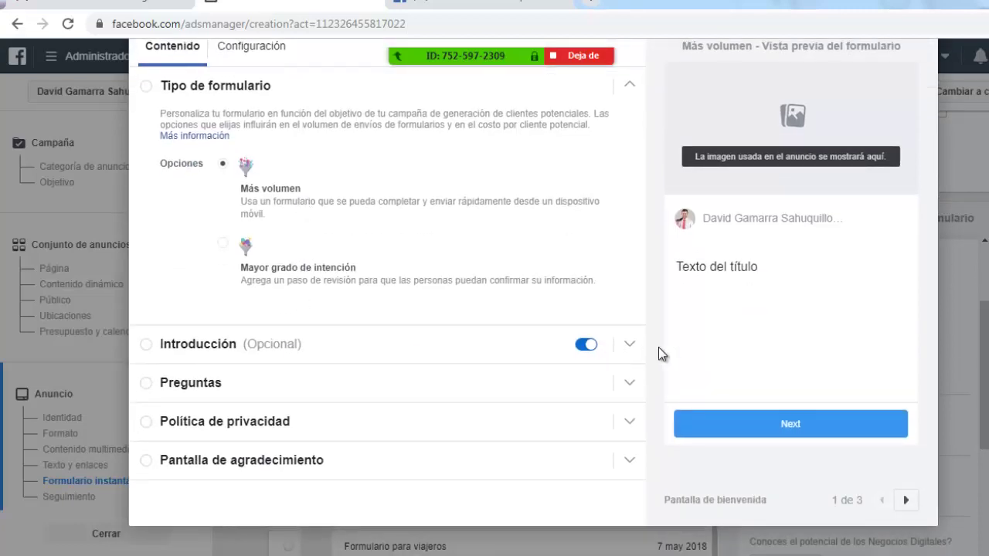
{"action": "left_click", "coordinate": [636, 357]}
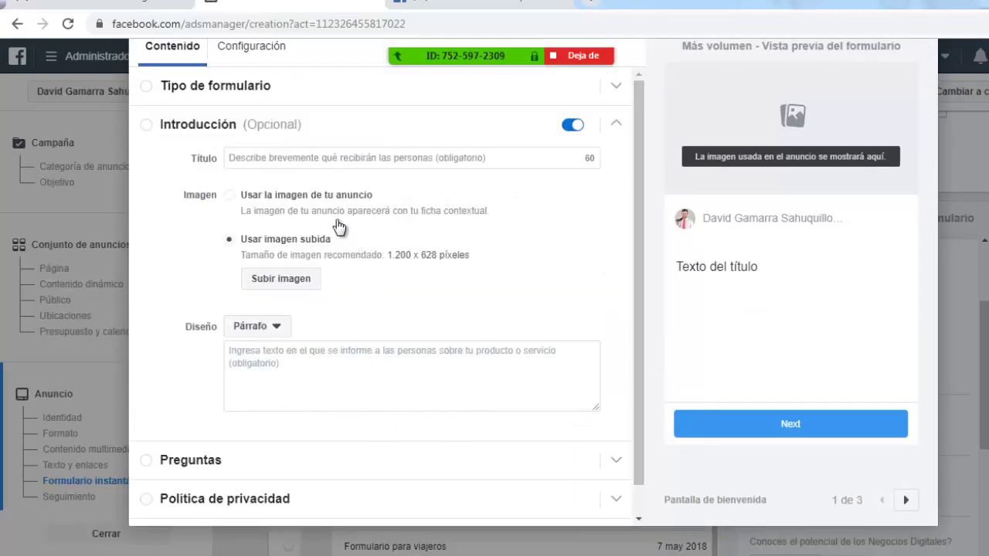
{"action": "left_click", "coordinate": [330, 160]}
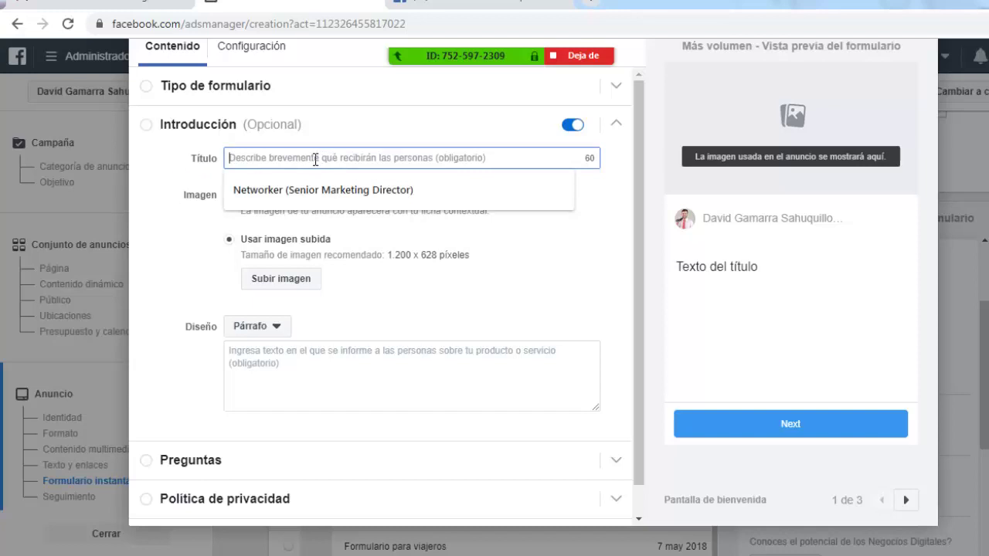
{"action": "type", "text": "Por favor, fac"}
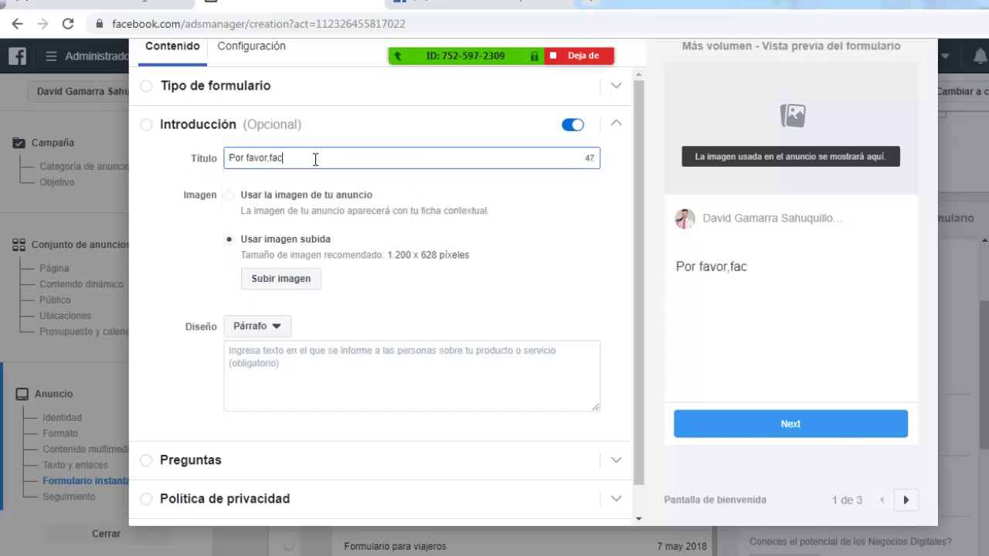
{"action": "key", "text": "BackSpace"}
{"action": "key", "text": "BackSpace"}
{"action": "key", "text": "BackSpace"}
{"action": "key", "text": "BackSpace"}
{"action": "type", "text": "facilitame tus datos par"}
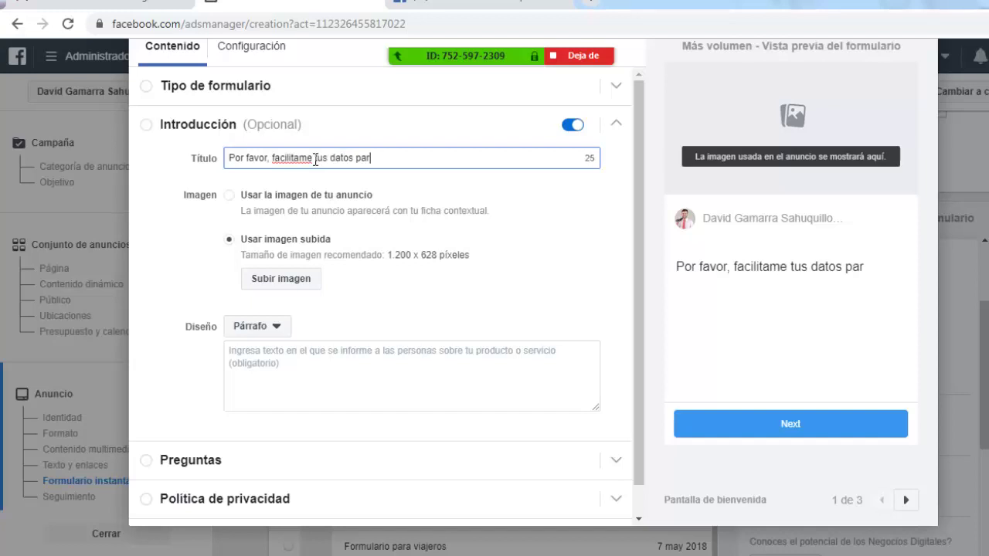
{"action": "type", "text": "a poder contactar"}
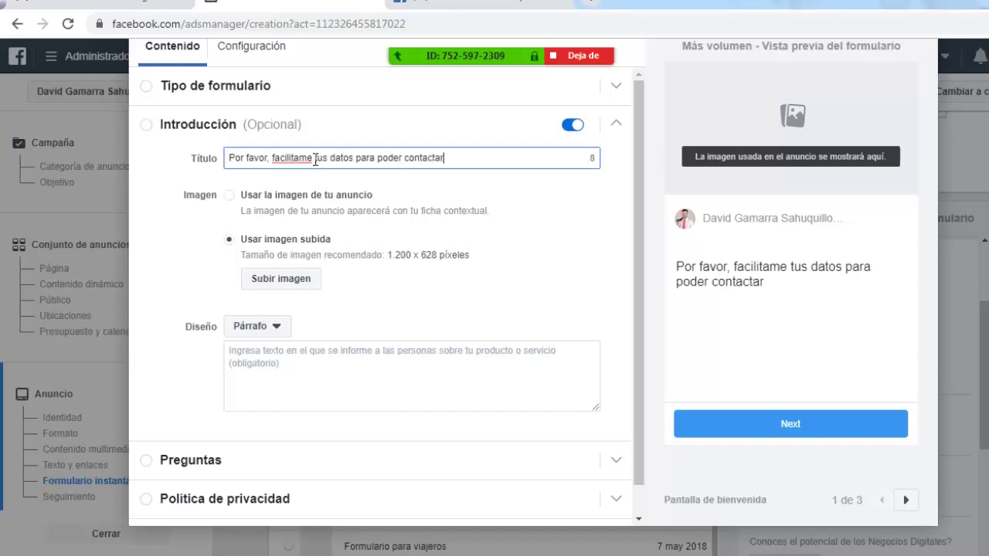
{"action": "type", "text": "te"}
{"action": "right_click", "coordinate": [296, 162]}
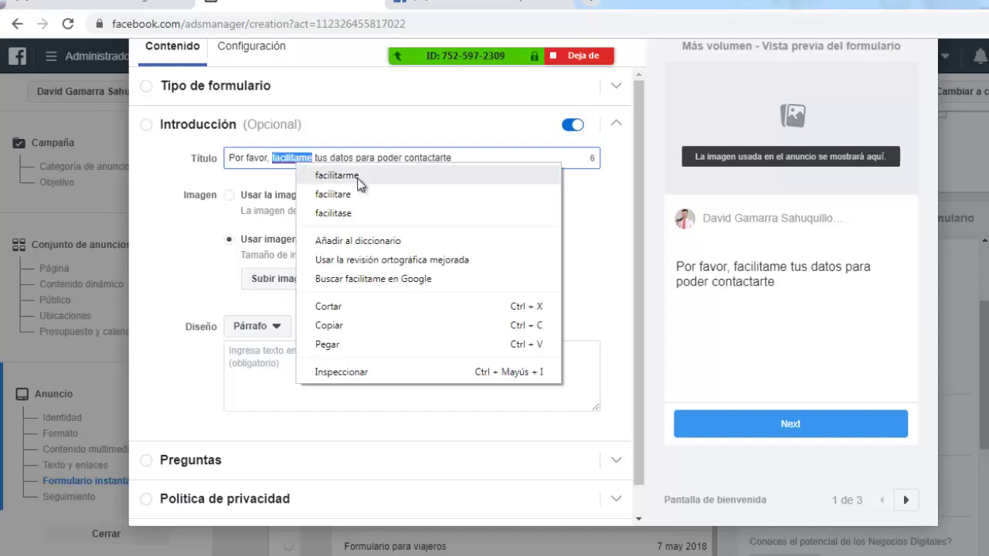
{"action": "left_click", "coordinate": [289, 161]}
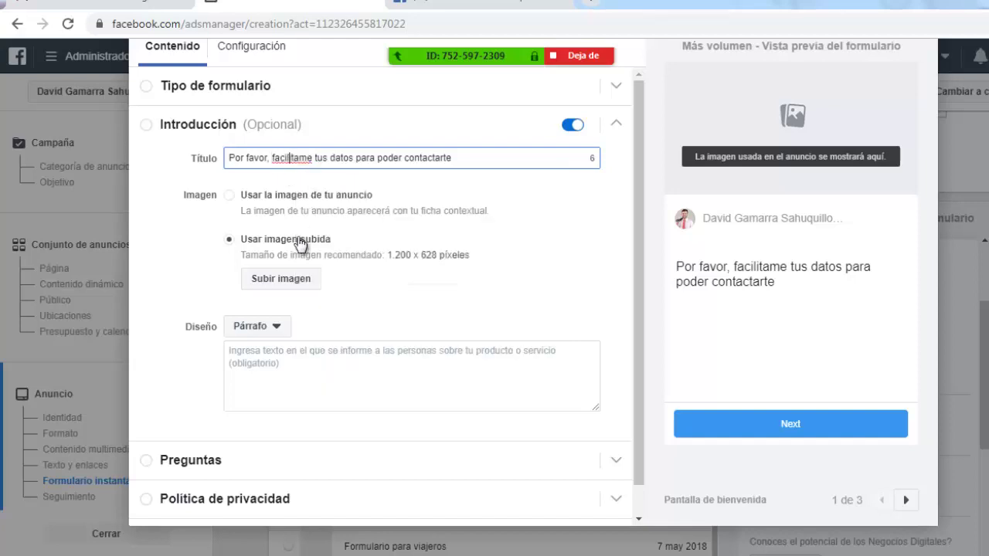
{"action": "left_click", "coordinate": [552, 206]}
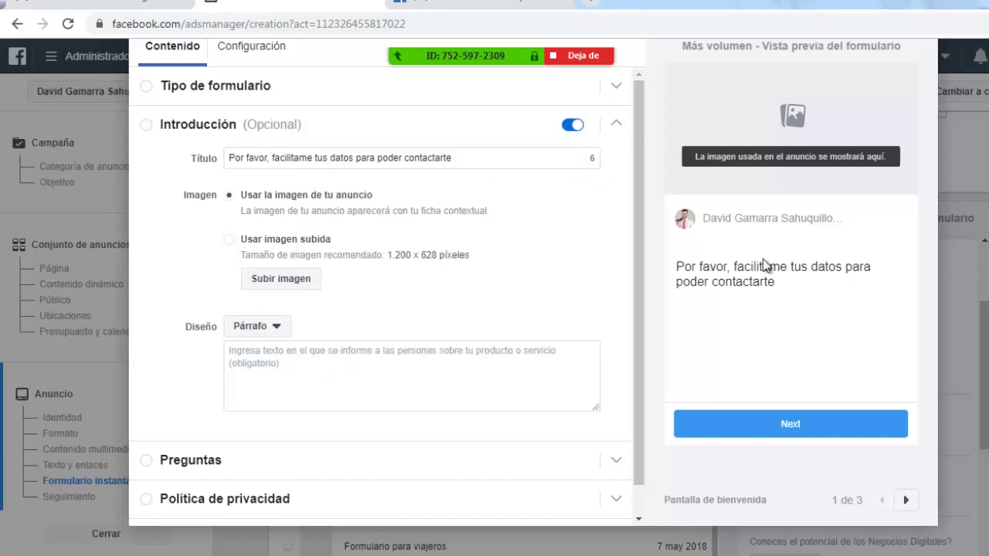
{"action": "left_click", "coordinate": [265, 356]}
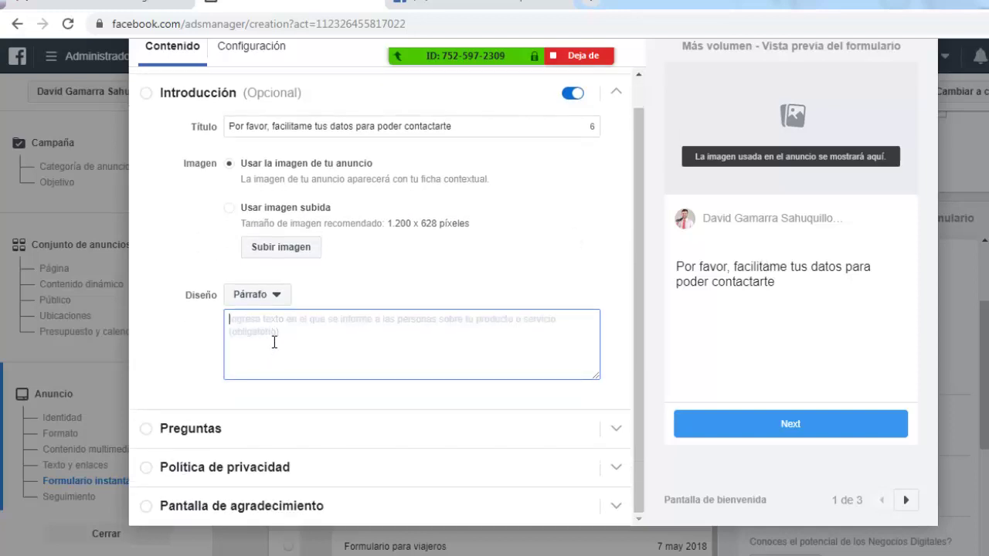
{"action": "type", "text": "O si"}
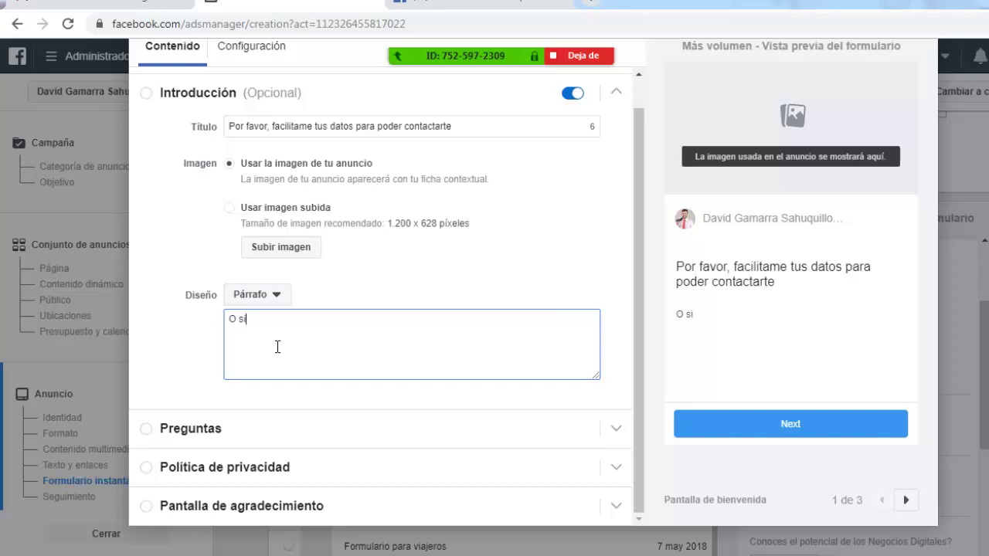
{"action": "type", "text": " lo prefiere"}
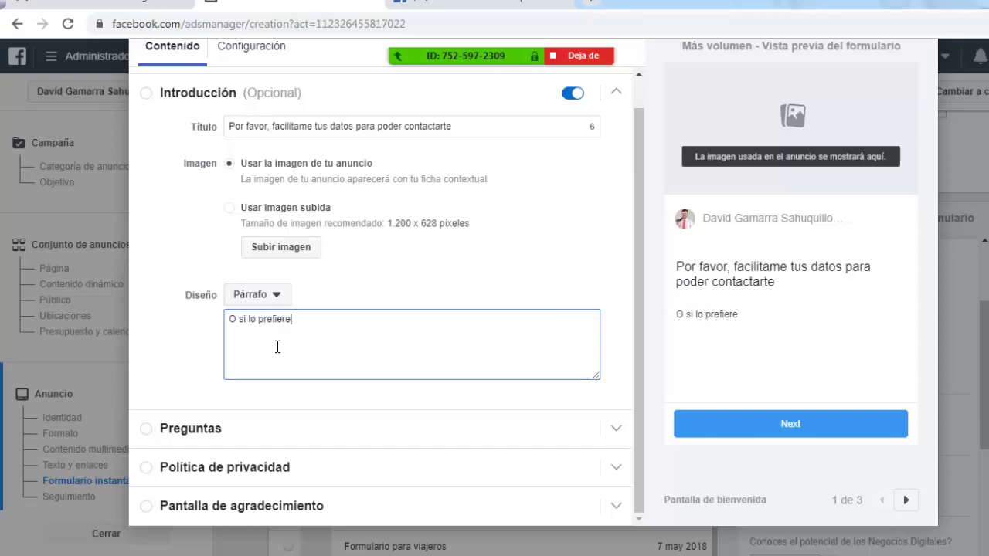
{"action": "type", "text": "s, porque eres un aut"}
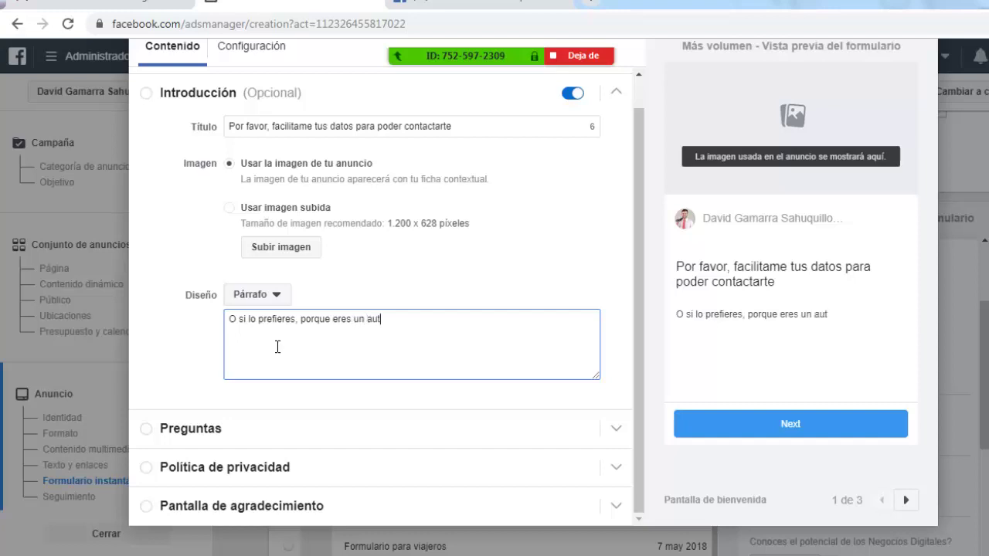
{"action": "type", "text": "éntico emprende"}
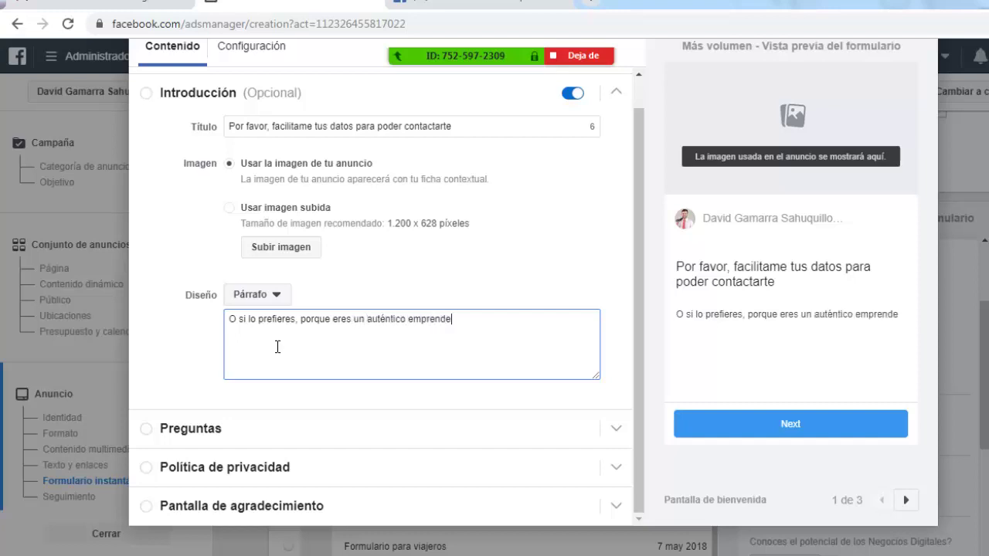
{"action": "type", "text": "dor"}
{"action": "key", "text": "BackSpace"}
{"action": "type", "text": "dor, pue"}
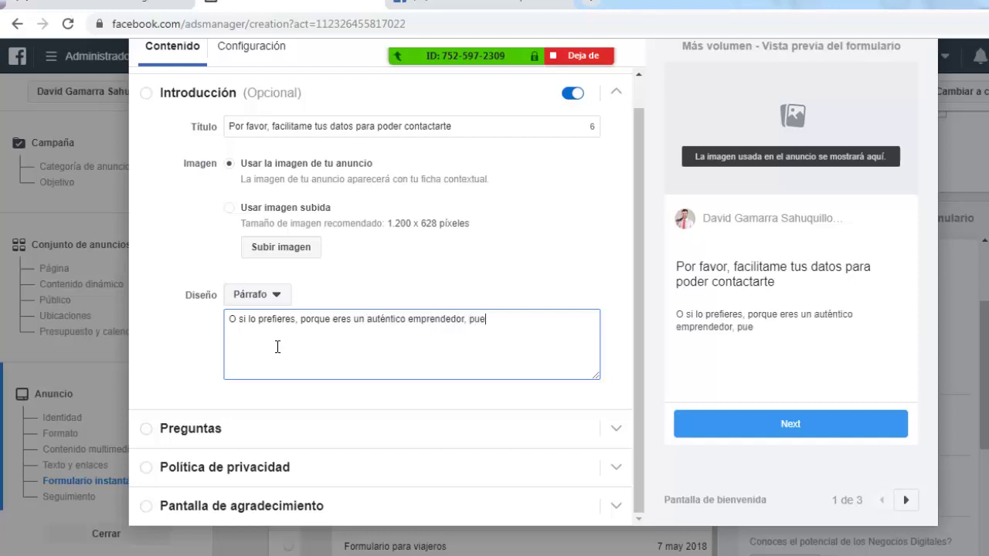
{"action": "type", "text": "des contactarme"}
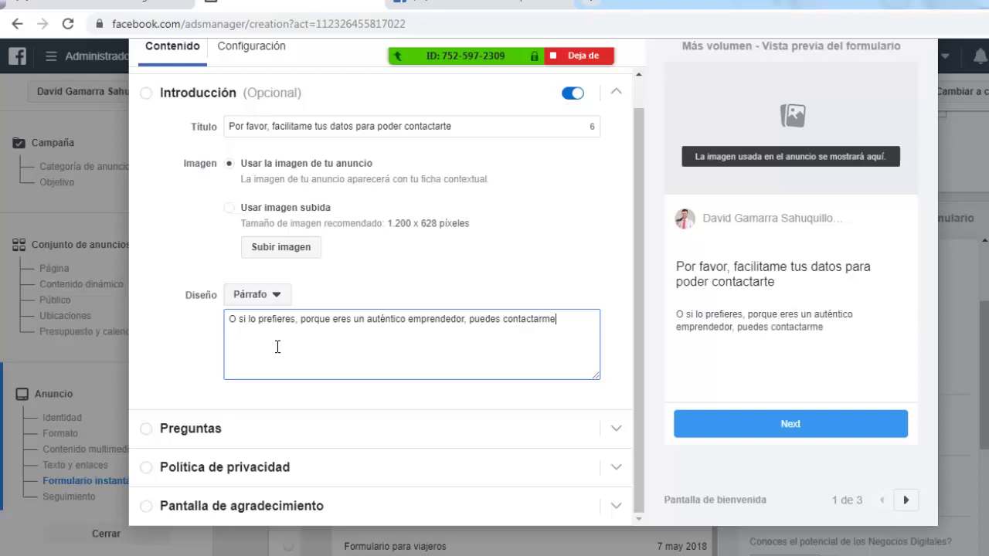
{"action": "type", "text": " directament"}
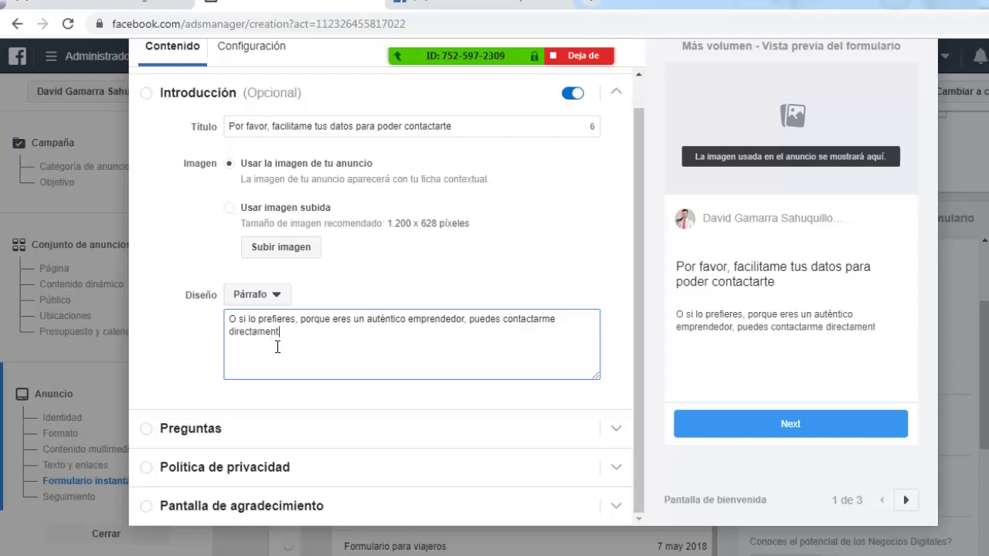
{"action": "type", "text": "e a Whatsa"}
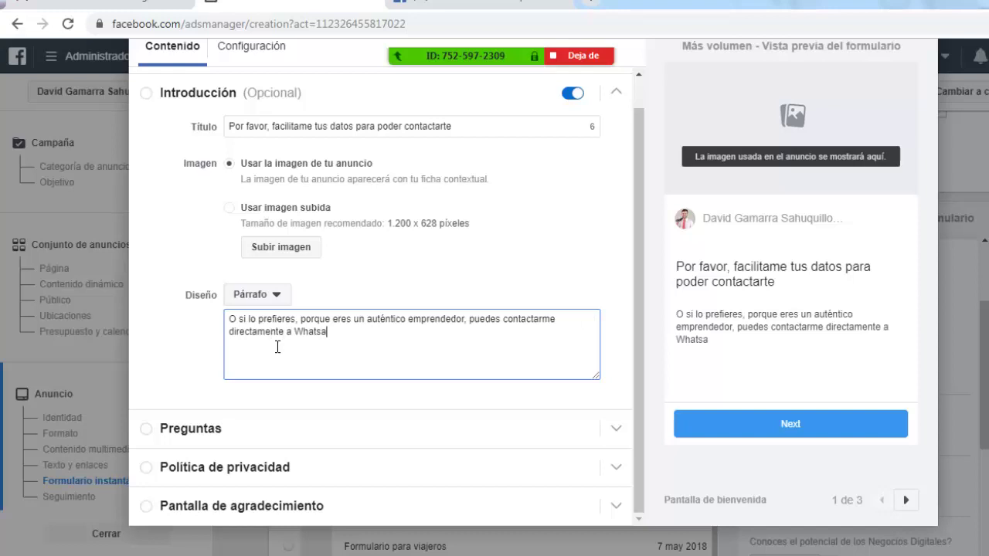
{"action": "type", "text": "pp en el sigui"}
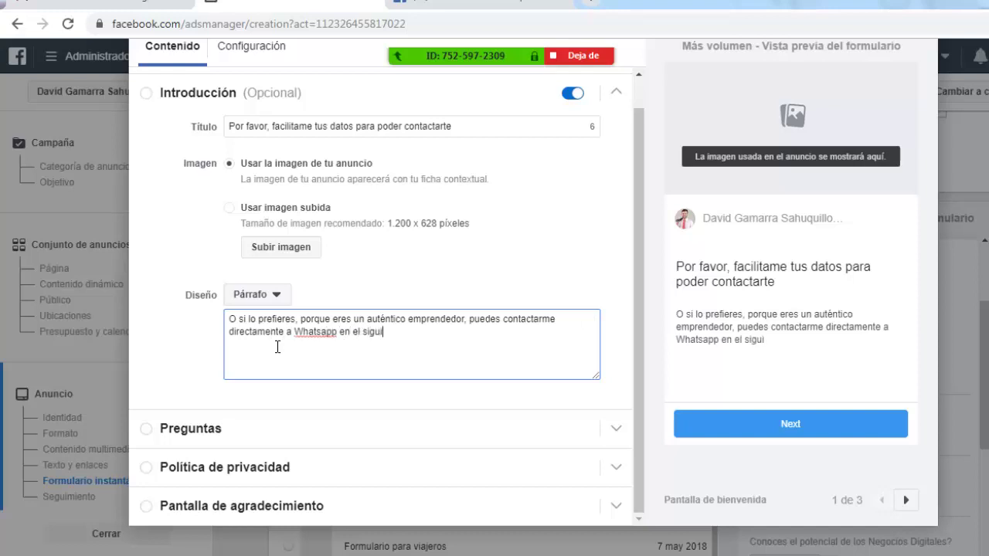
{"action": "type", "text": "ente link"}
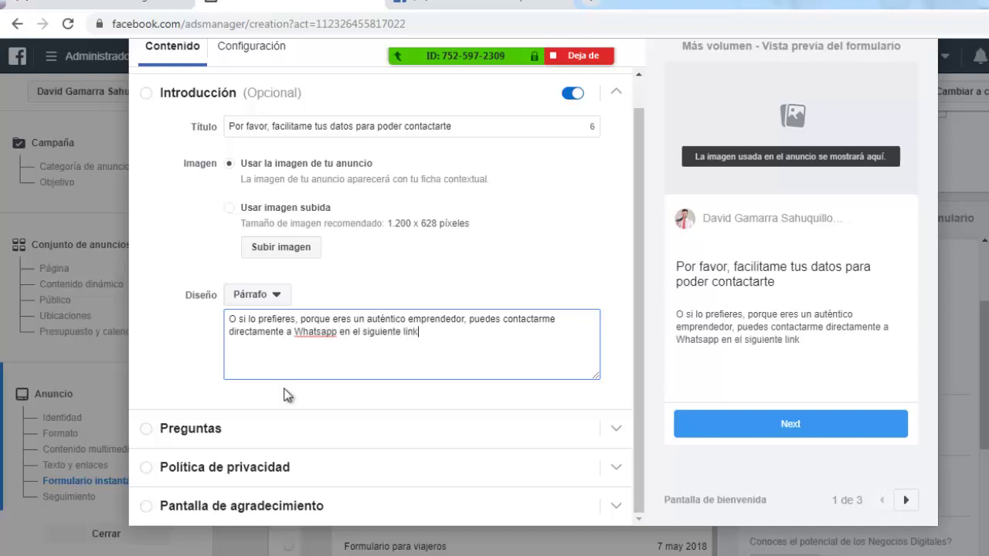
{"action": "key", "text": "ctrl+a"}
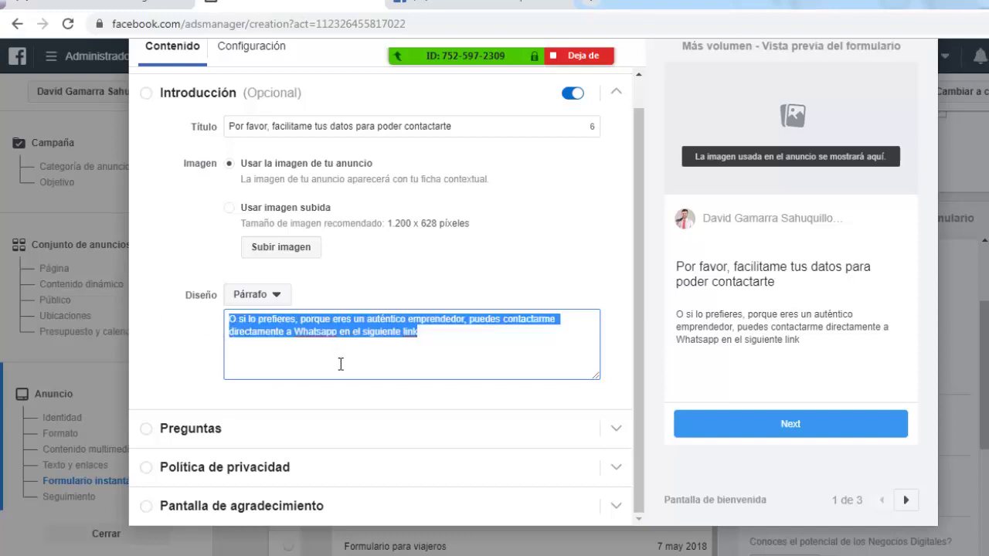
{"action": "key", "text": "BackSpace"}
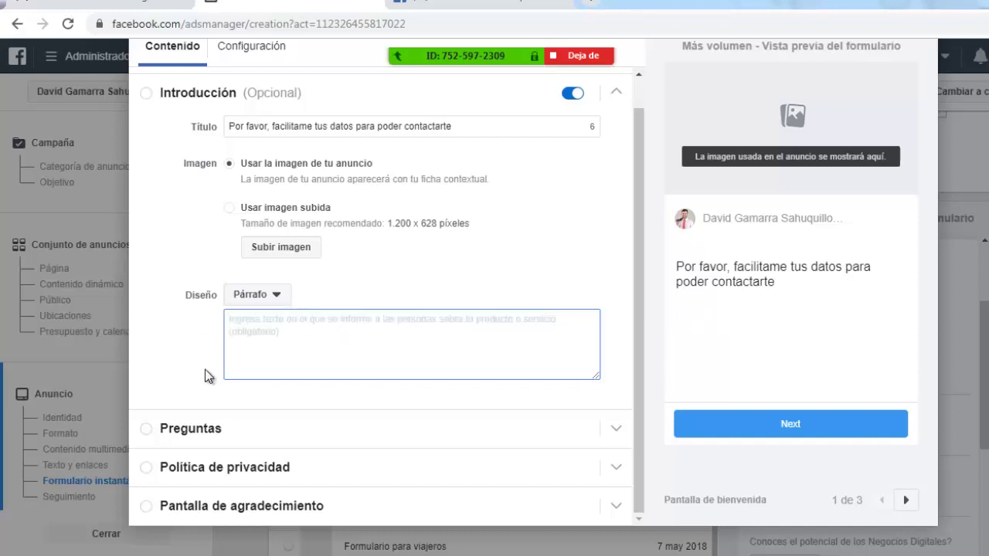
Step: Add a Phone number contact question to the form's questions and move Full name above Email
{"action": "left_click", "coordinate": [306, 430]}
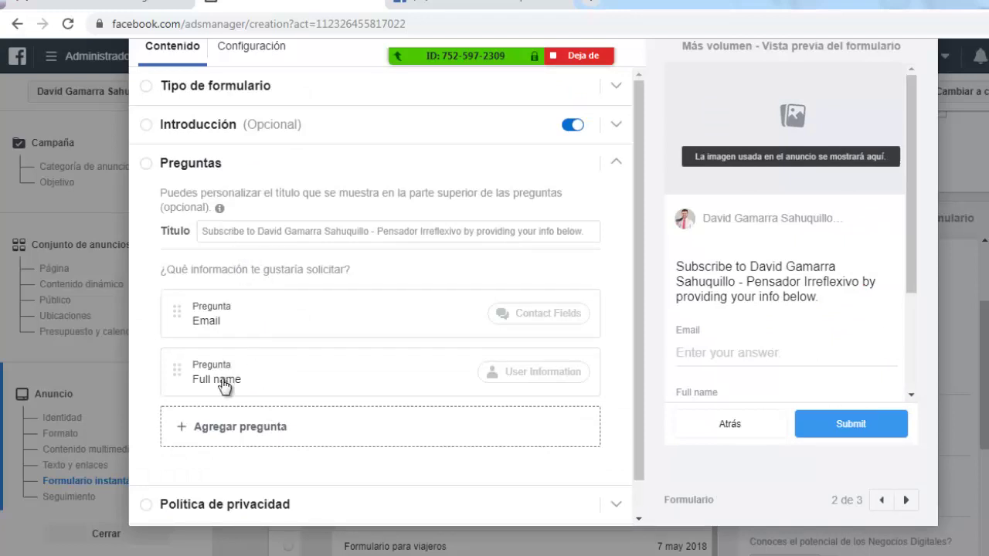
{"action": "left_click", "coordinate": [258, 427]}
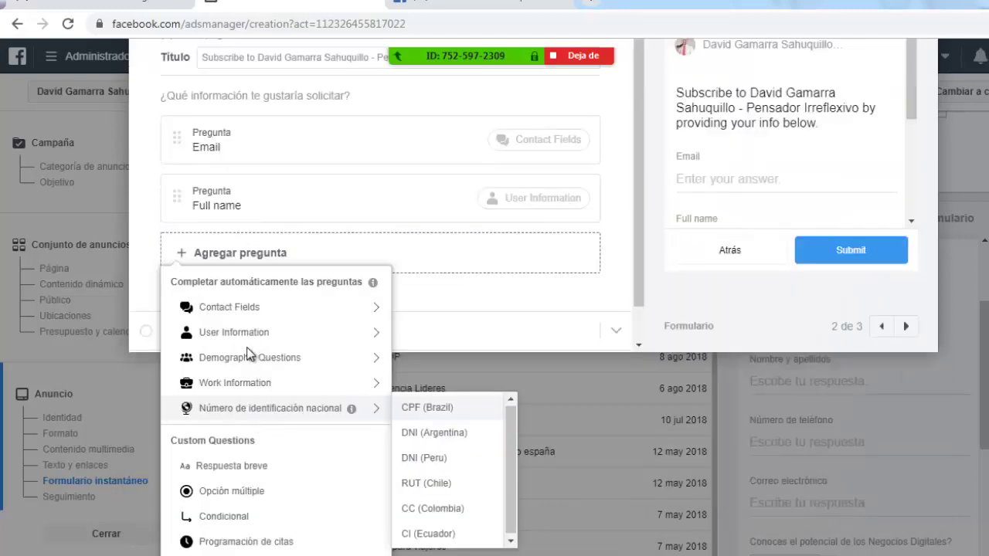
{"action": "mouse_move", "coordinate": [257, 315]}
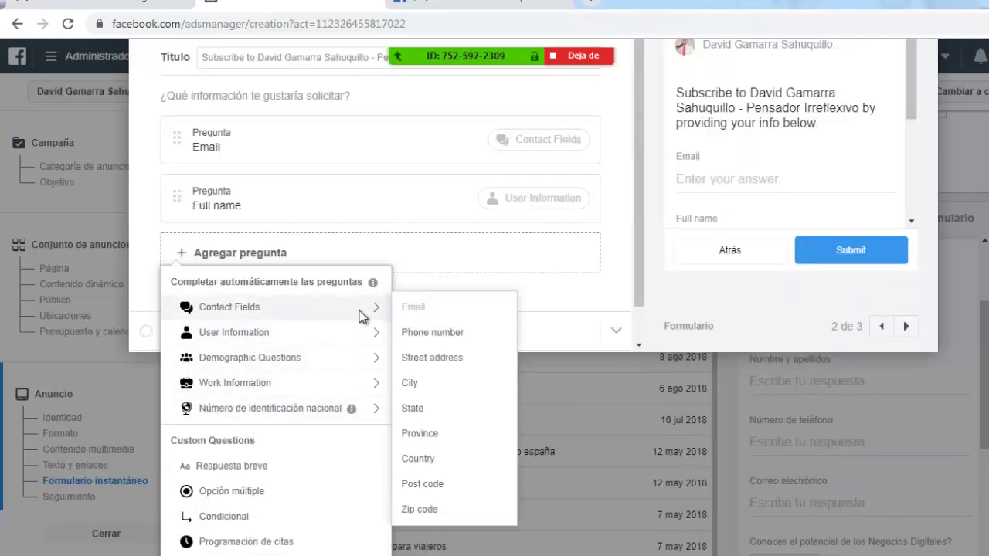
{"action": "left_click", "coordinate": [435, 334]}
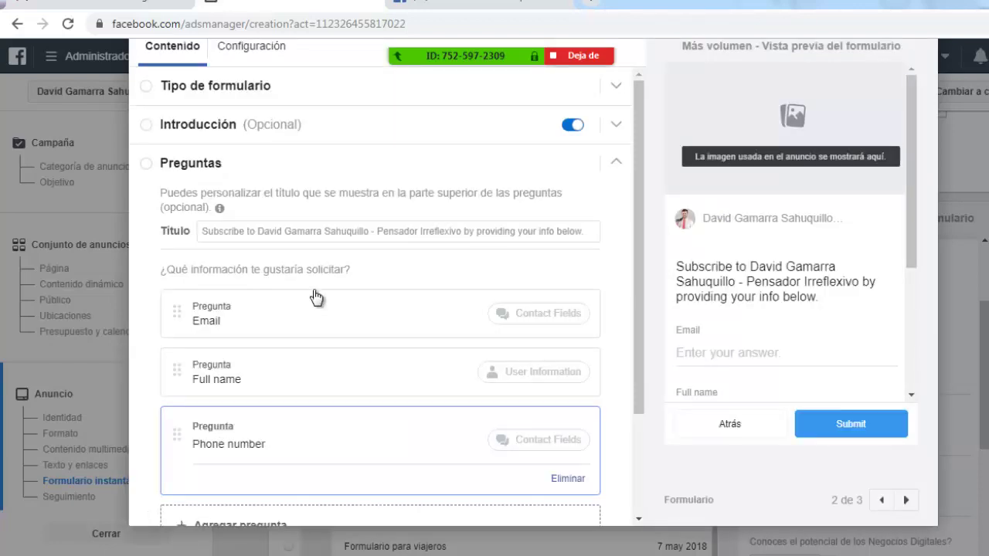
{"action": "scroll", "coordinate": [776, 282], "scroll_direction": "down", "scroll_amount": 3}
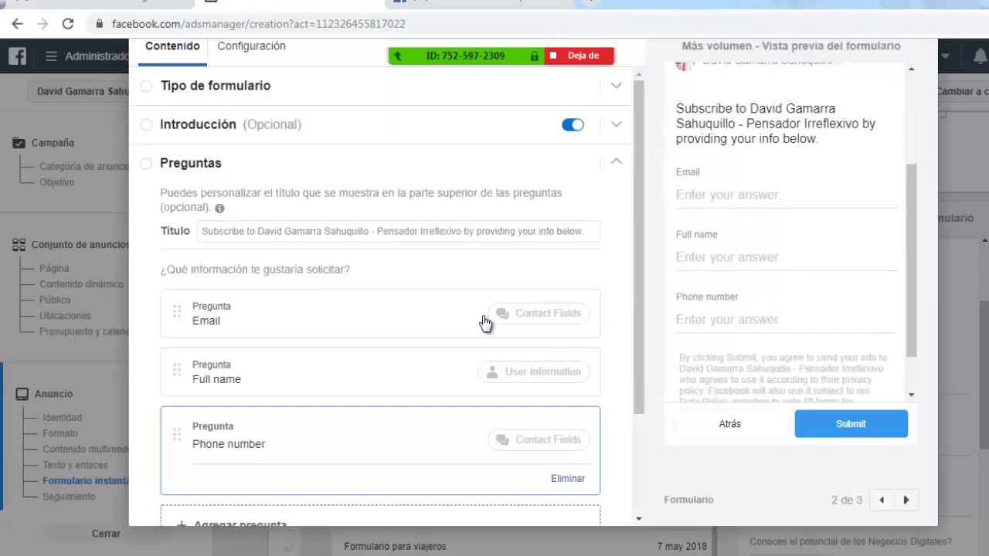
{"action": "scroll", "coordinate": [276, 320], "scroll_direction": "down", "scroll_amount": 1}
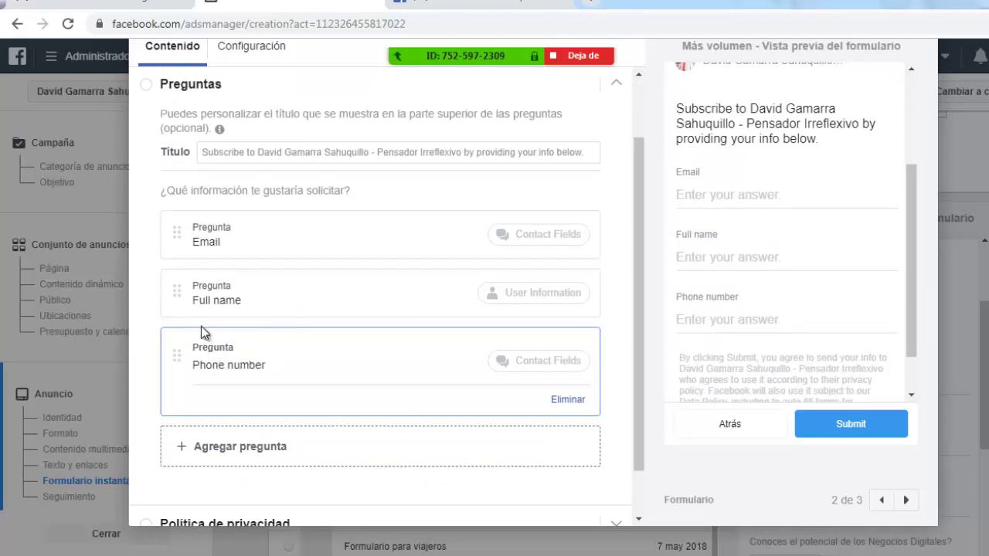
{"action": "left_click_drag", "start_coordinate": [177, 292], "coordinate": [170, 227]}
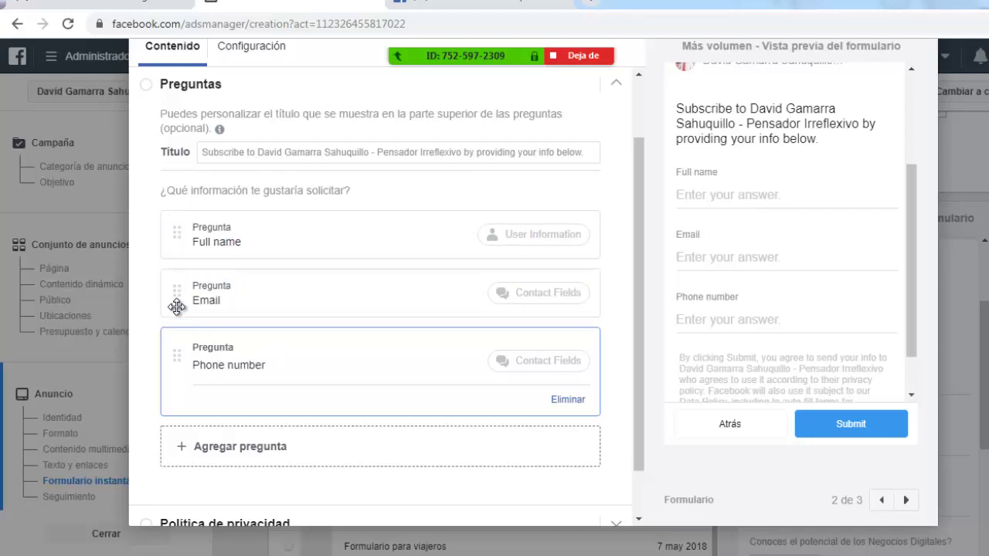
Step: Add a multiple-choice custom question reading "Conoces el Network Marketing o Redes de mercadeo?"
{"action": "left_click", "coordinate": [223, 453]}
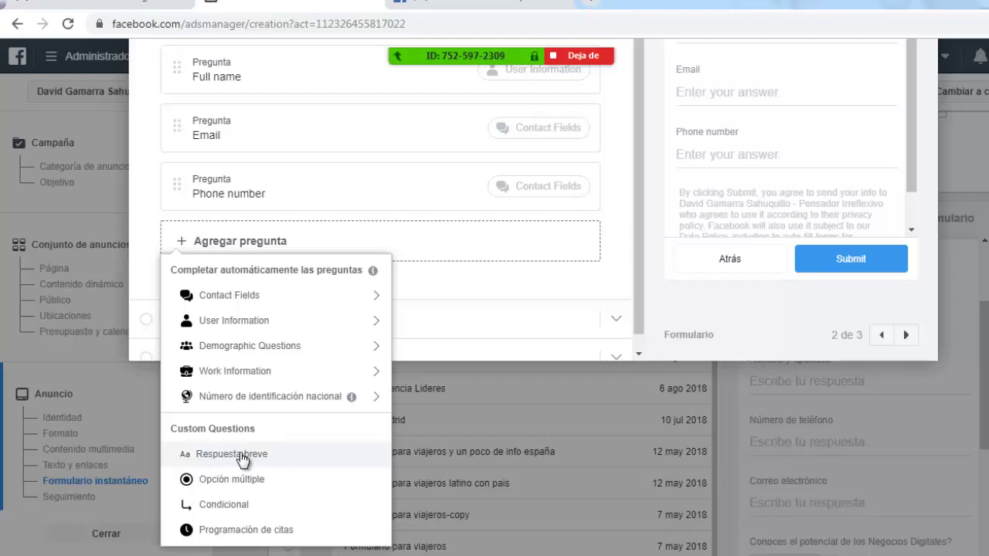
{"action": "left_click", "coordinate": [236, 480]}
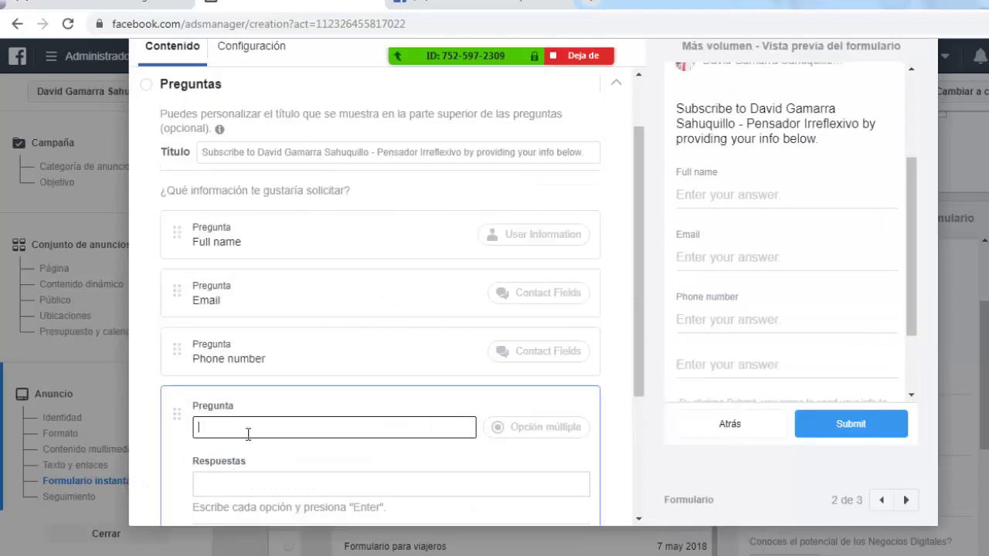
{"action": "type", "text": "¿C"}
{"action": "key", "text": "BackSpace"}
{"action": "key", "text": "BackSpace"}
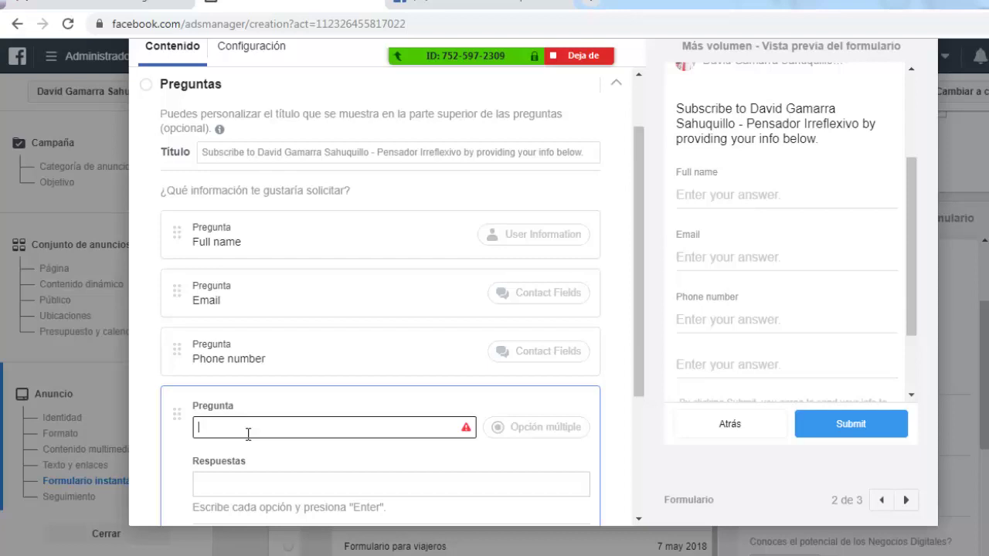
{"action": "type", "text": "Conoces el"}
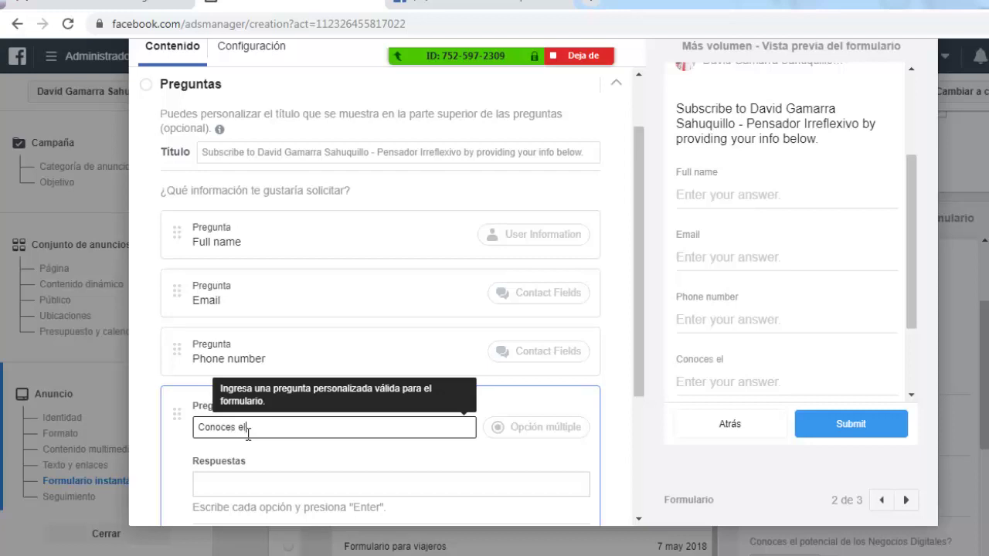
{"action": "type", "text": " Network Marketing o"}
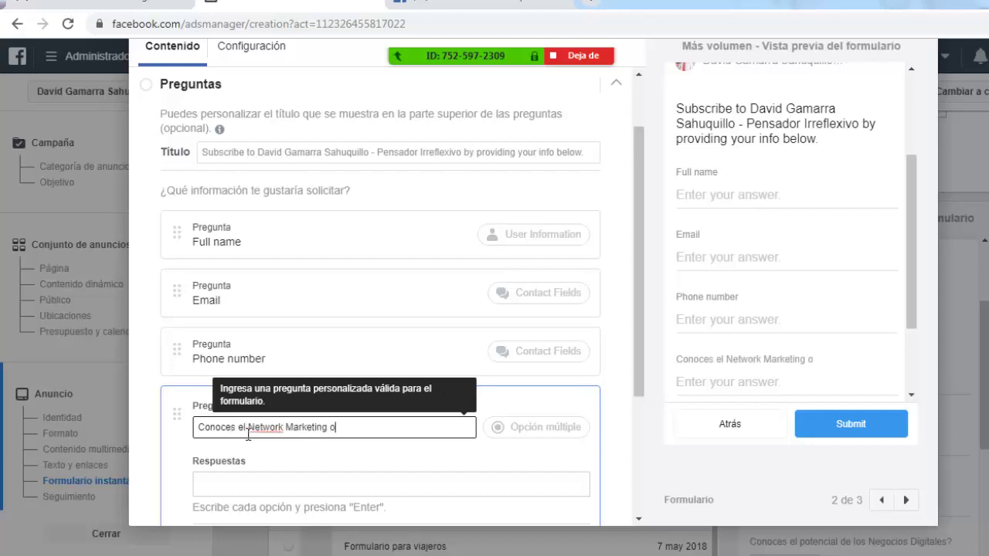
{"action": "type", "text": " Redes de"}
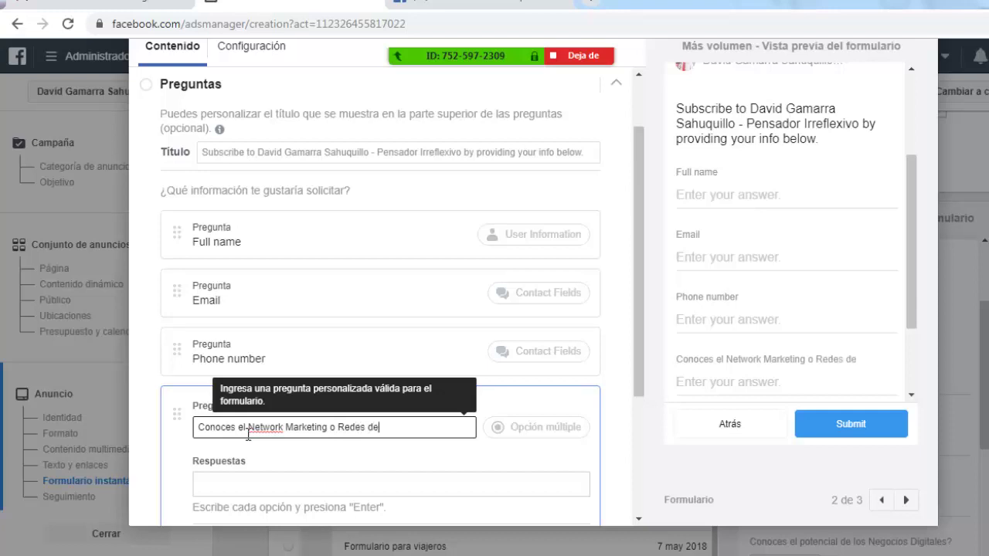
{"action": "type", "text": " mercade"}
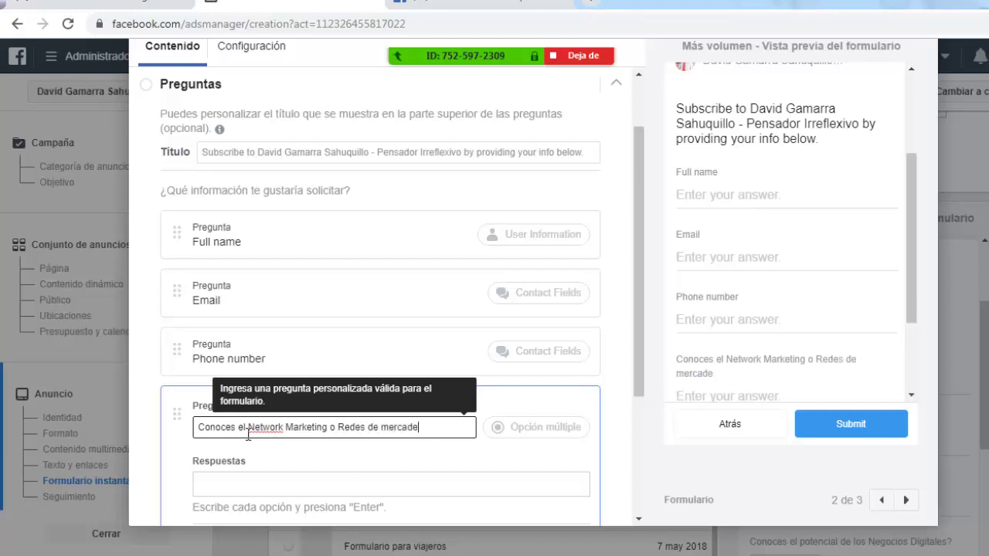
{"action": "type", "text": "o?"}
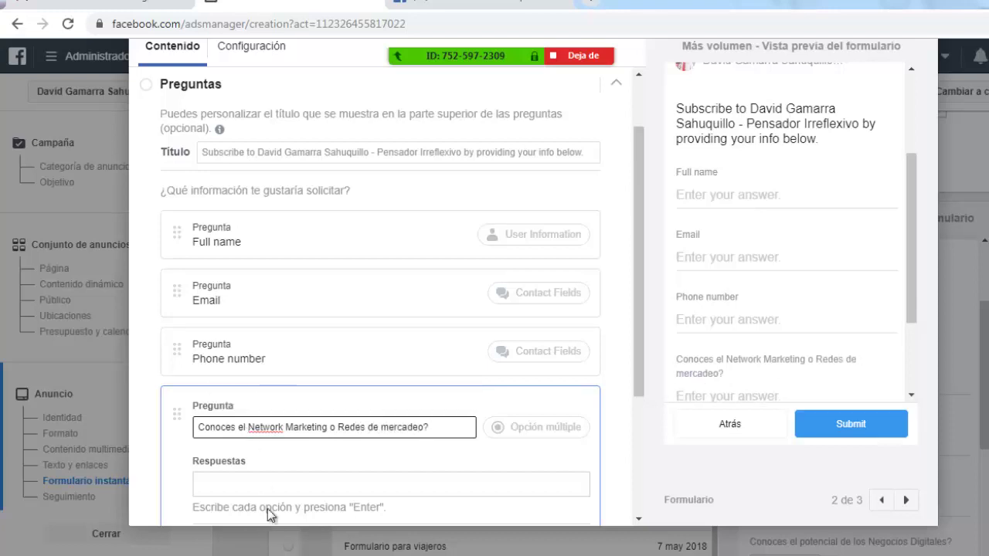
Step: Add "SI" and "NO" as the answer options of the Network Marketing question
{"action": "left_click", "coordinate": [267, 486]}
{"action": "type", "text": "Si"}
{"action": "key", "text": "Return"}
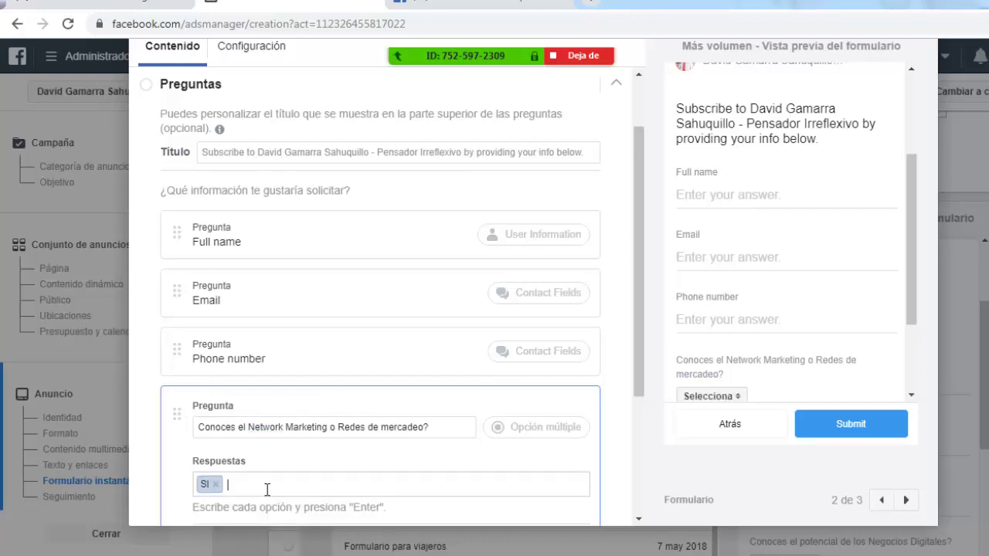
{"action": "type", "text": "No"}
{"action": "key", "text": "BackSpace"}
{"action": "key", "text": "BackSpace"}
{"action": "type", "text": "NO"}
{"action": "key", "text": "Return"}
Step: Add another multiple-choice custom question below the Network Marketing question
{"action": "scroll", "coordinate": [266, 483], "scroll_direction": "down", "scroll_amount": 3}
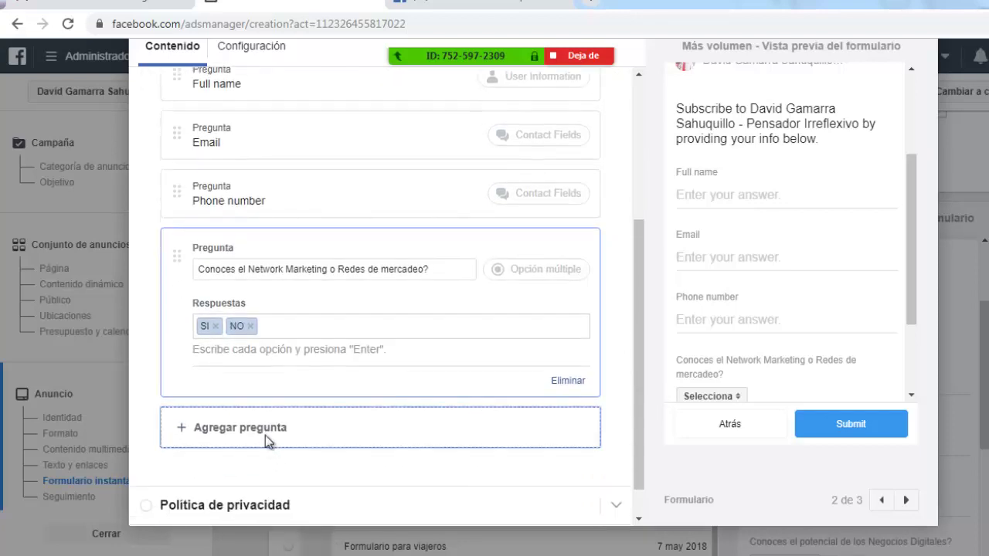
{"action": "left_click", "coordinate": [265, 435]}
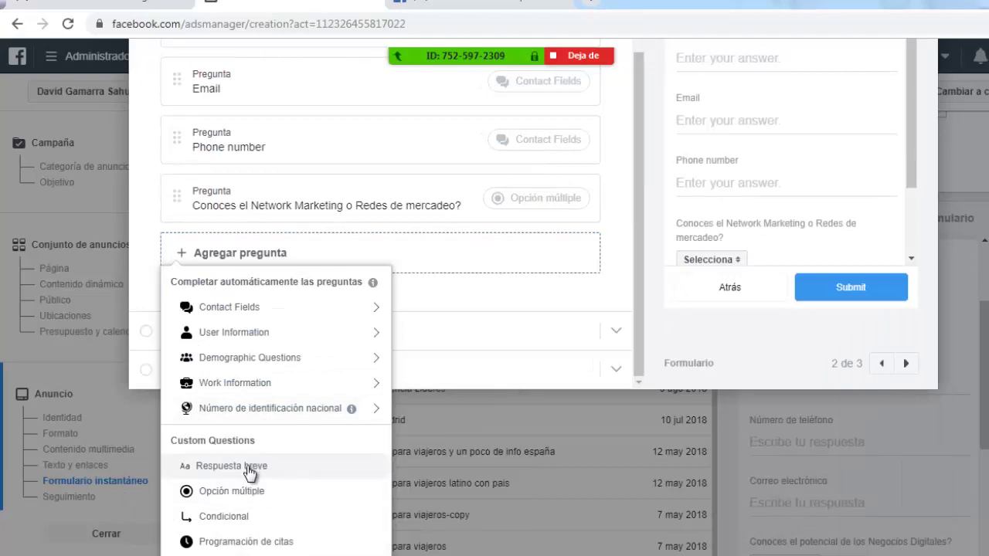
{"action": "left_click", "coordinate": [241, 493]}
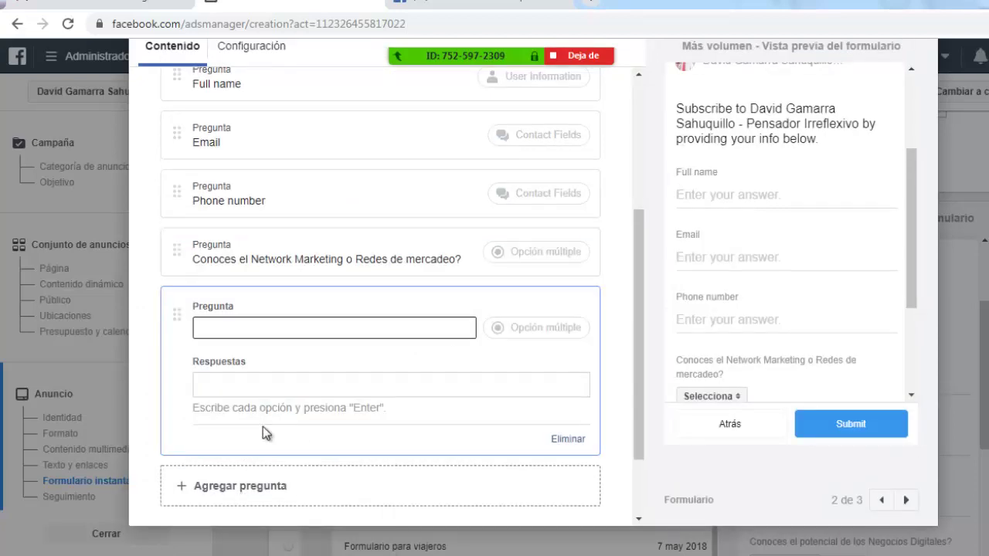
{"action": "type", "text": "tENDRÍAS"}
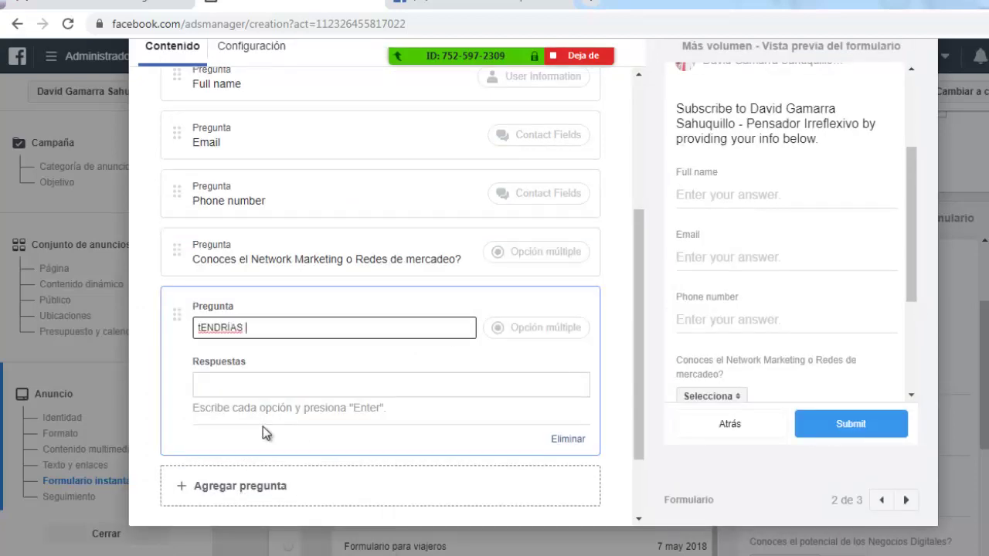
{"action": "key", "text": "ctrl+a"}
{"action": "key", "text": "BackSpace"}
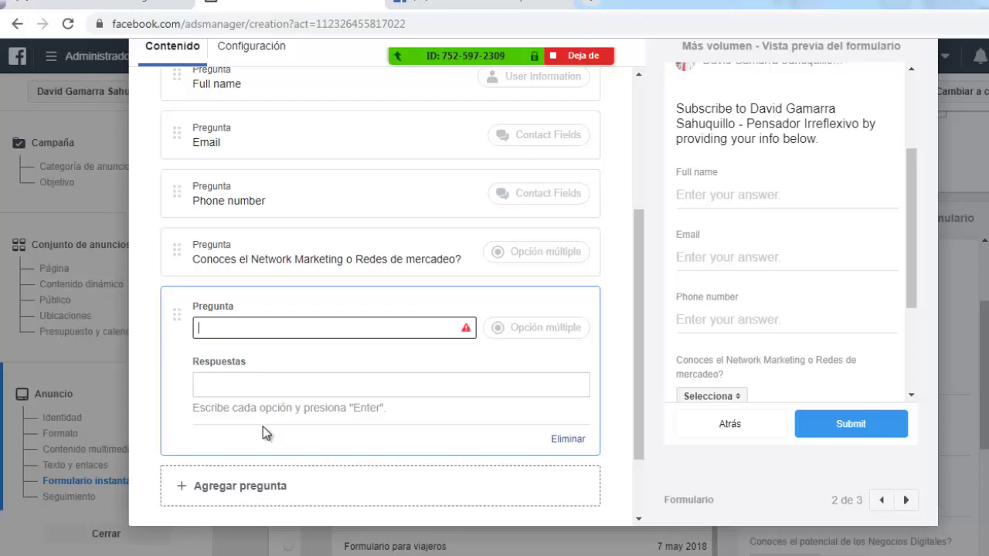
{"action": "type", "text": "t"}
{"action": "key", "text": "BackSpace"}
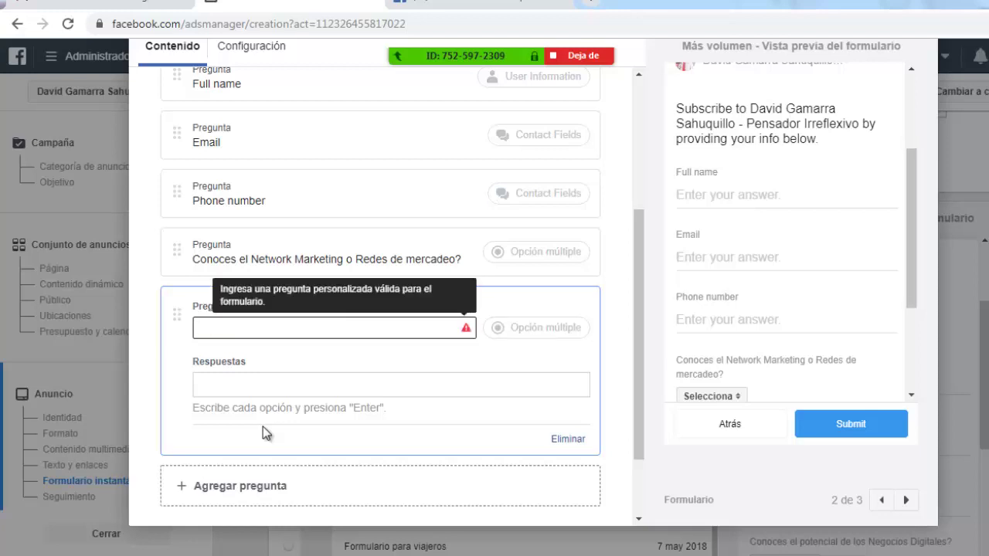
{"action": "type", "text": "t"}
{"action": "key", "text": "BackSpace"}
Step: Word the new multiple-choice question as "Tendrías 295 dólares para empezar un negocio?"
{"action": "type", "text": "Tendrías 29"}
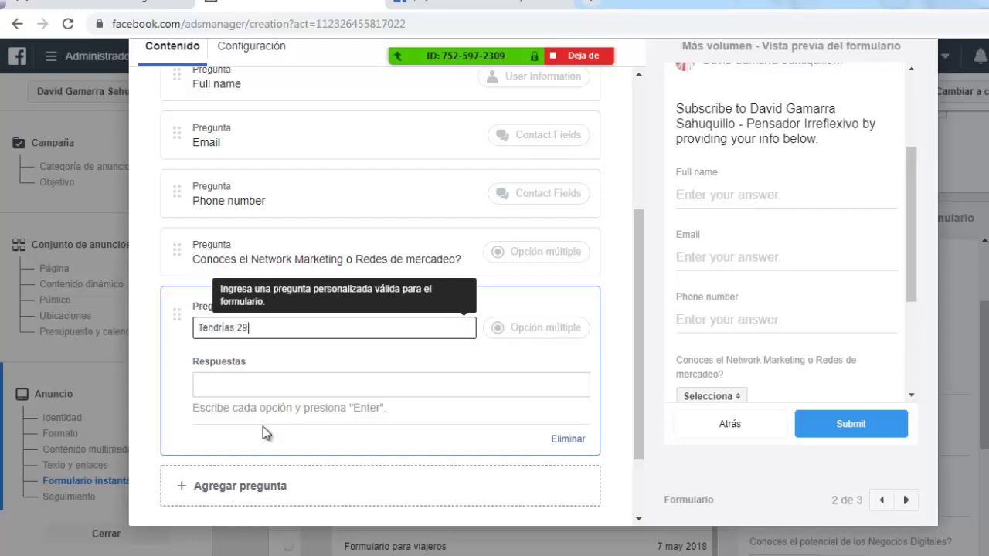
{"action": "type", "text": "5 dólares para empezr"}
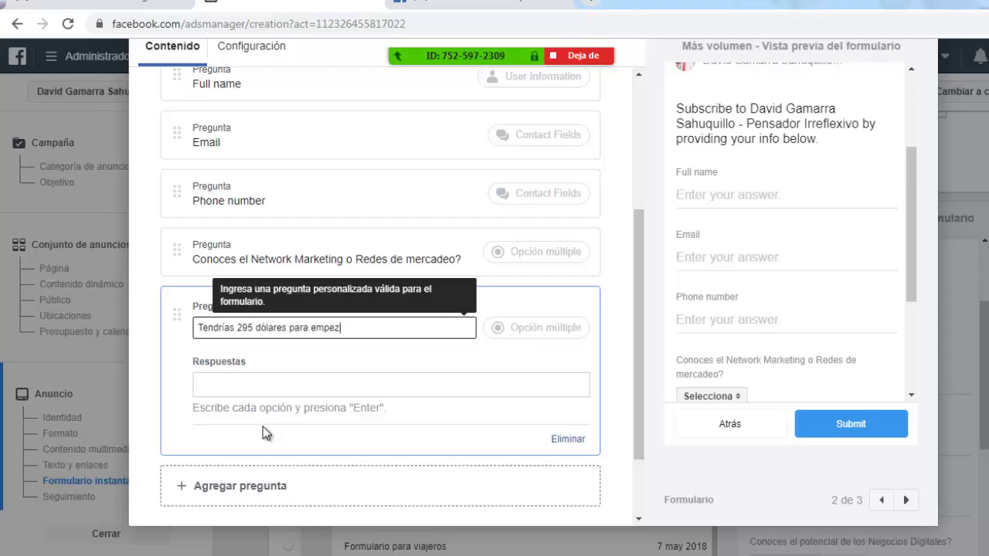
{"action": "key", "text": "BackSpace"}
{"action": "key", "text": "BackSpace"}
{"action": "type", "text": "ar un negocio?"}
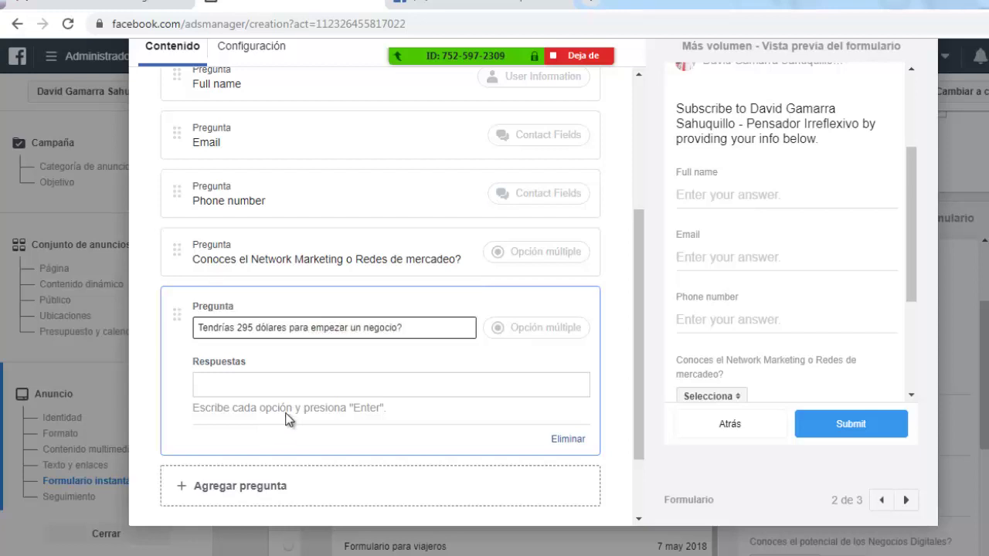
Step: Add "No, nunca podría conseguirlo" as the first answer option of the 295 dólares question, with the accent on "podría" corrected
{"action": "left_click", "coordinate": [293, 391]}
{"action": "type", "text": "No"}
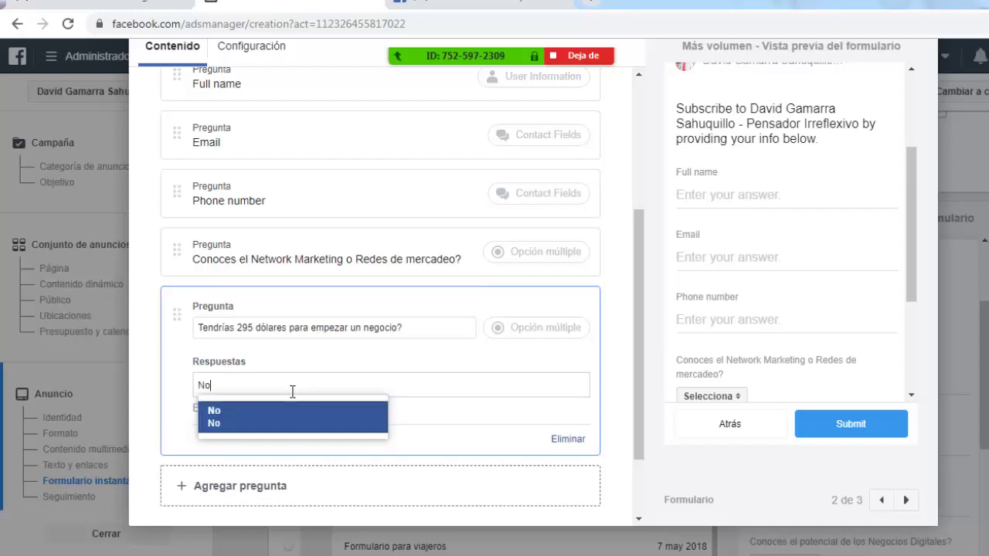
{"action": "type", "text": ", nunca podria "}
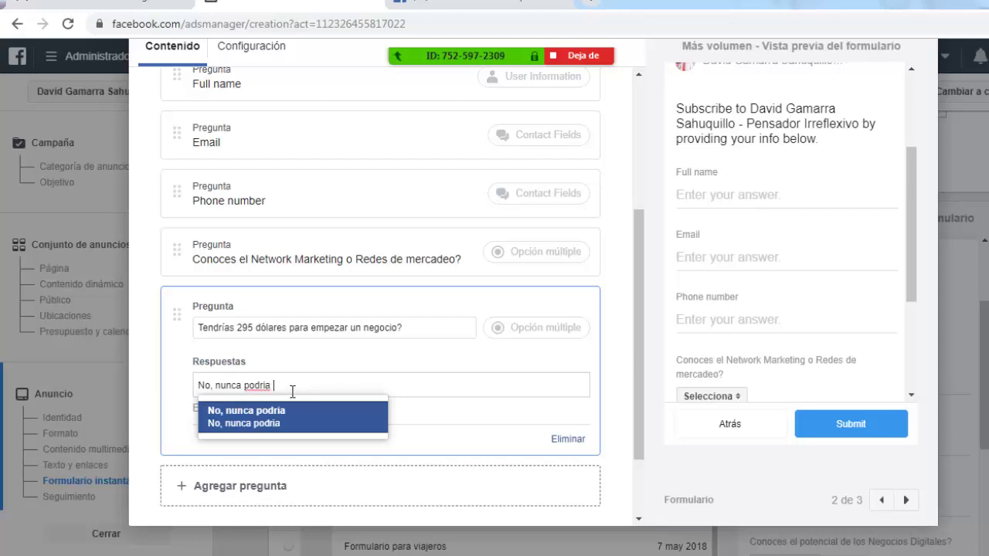
{"action": "type", "text": "conseguirlo"}
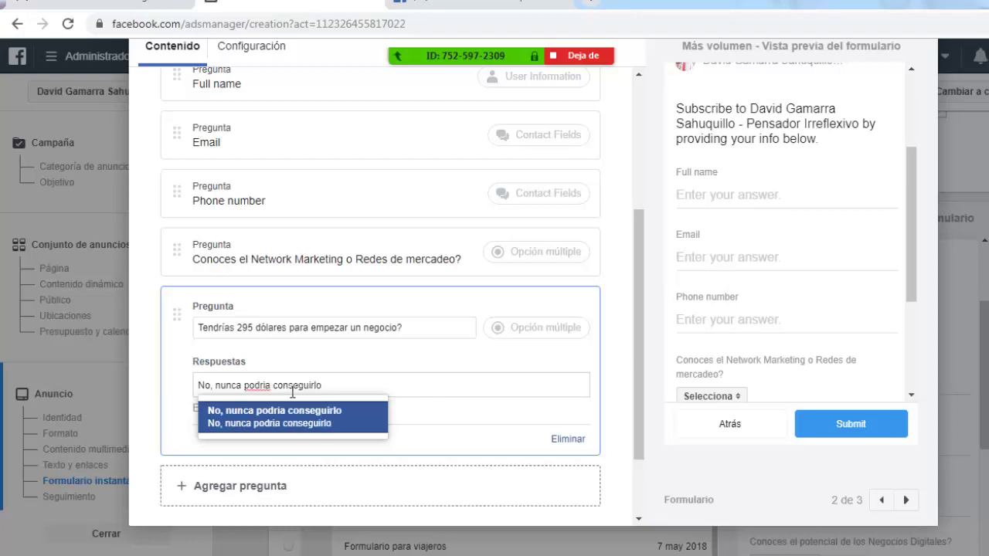
{"action": "right_click", "coordinate": [266, 384]}
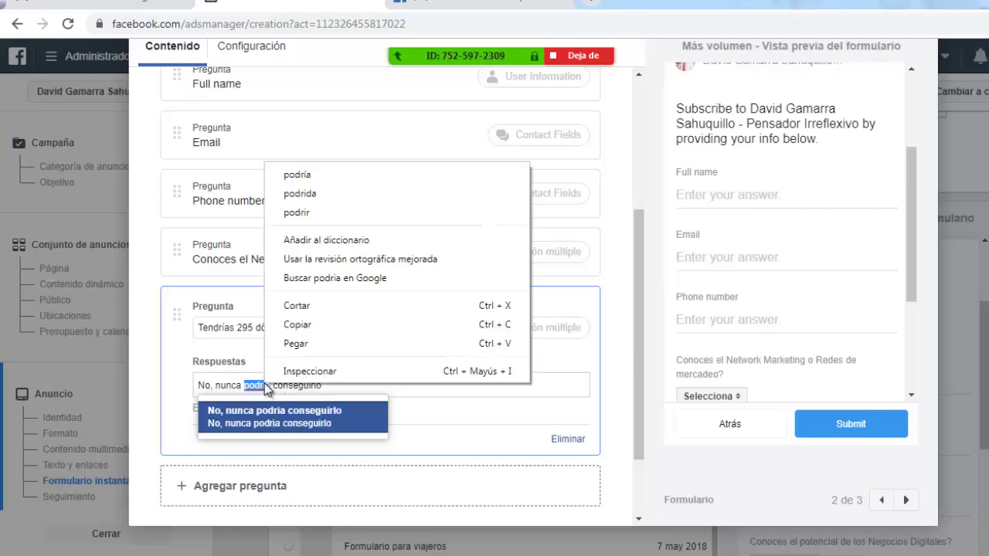
{"action": "left_click", "coordinate": [310, 177]}
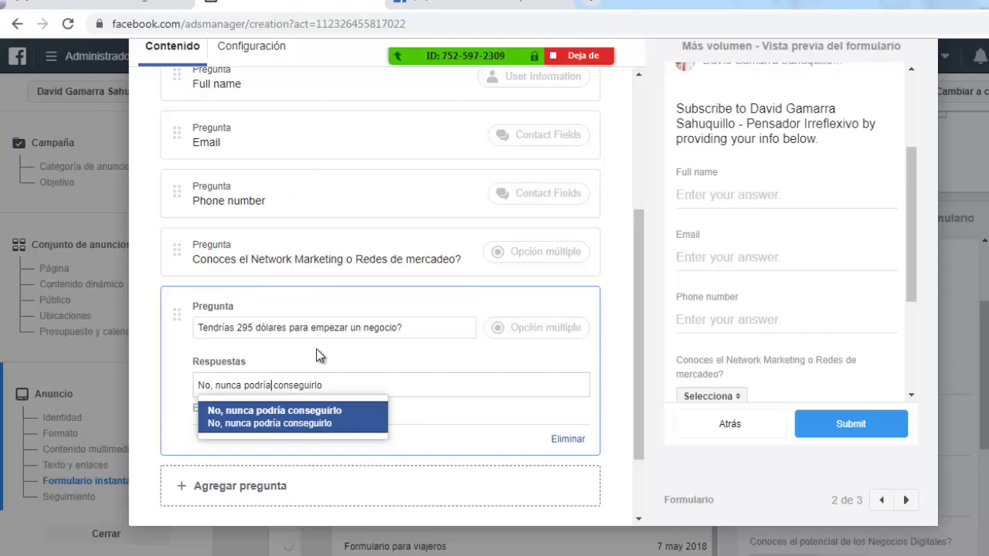
{"action": "triple_click", "coordinate": [334, 388]}
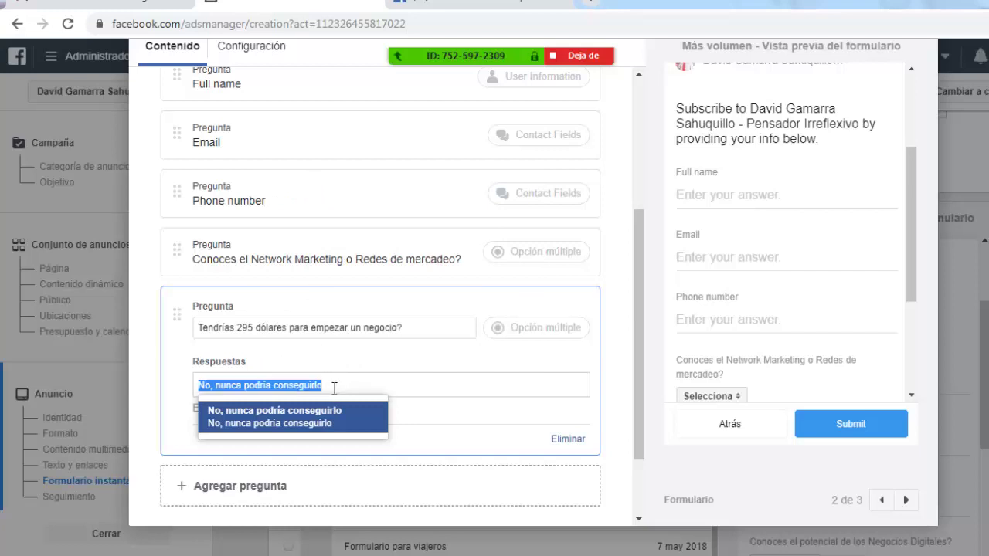
{"action": "left_click", "coordinate": [334, 389]}
{"action": "key", "text": "Return"}
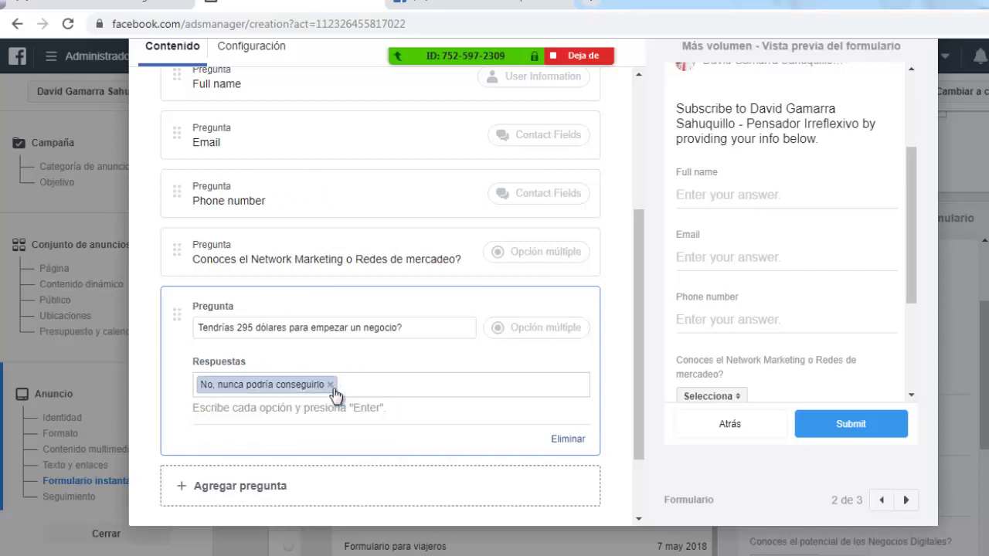
Step: Add "No, pero lo conseguiría en menos de 7 días" and "SI" as further answer options of the 295 dólares question
{"action": "type", "text": "No, pero l"}
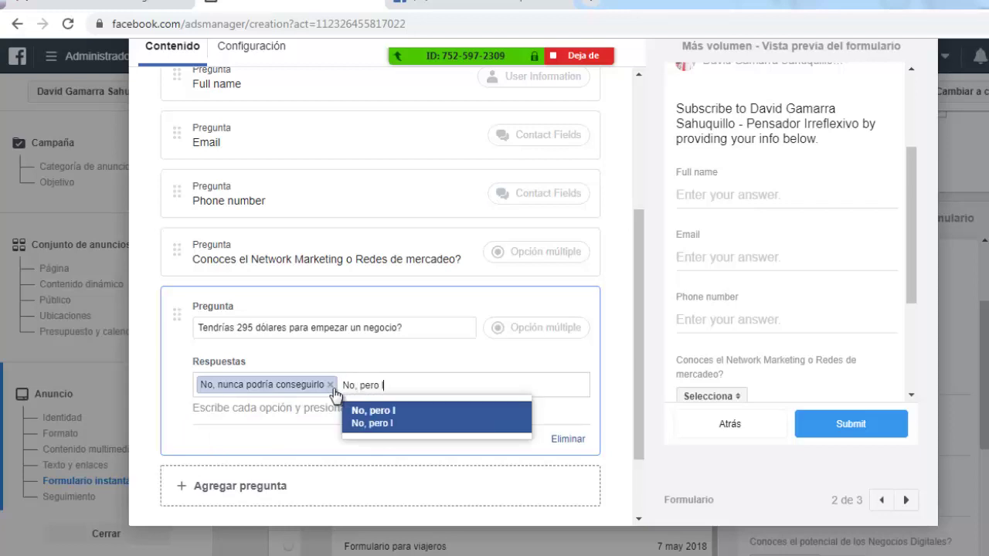
{"action": "type", "text": "o conseguiré"}
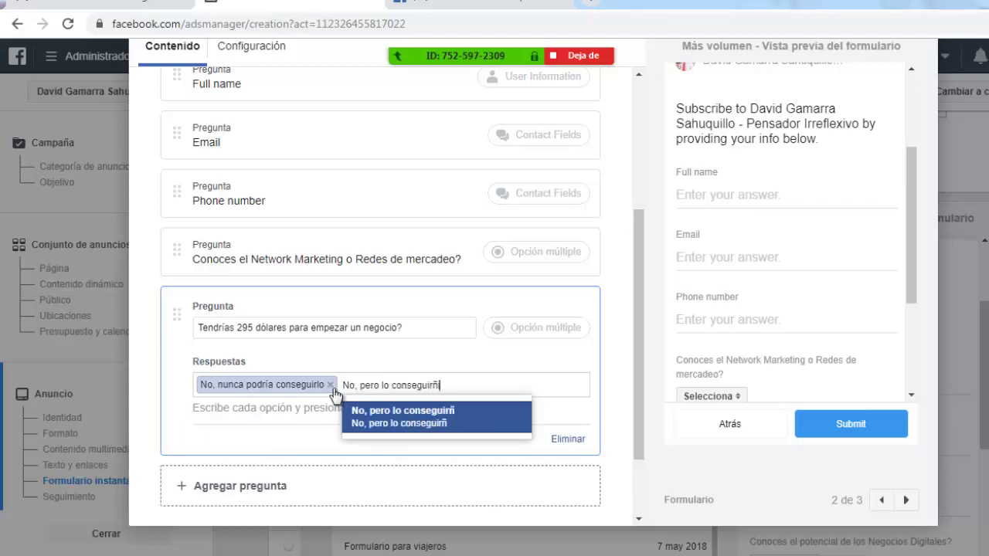
{"action": "type", "text": "a en menos de 7 d"}
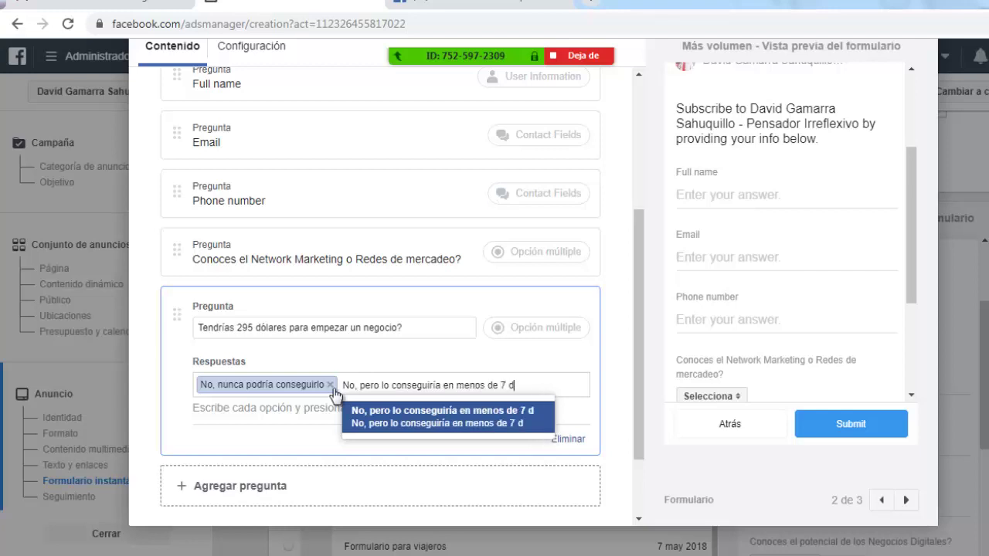
{"action": "type", "text": "ías"}
{"action": "key", "text": "Return"}
{"action": "type", "text": "SI"}
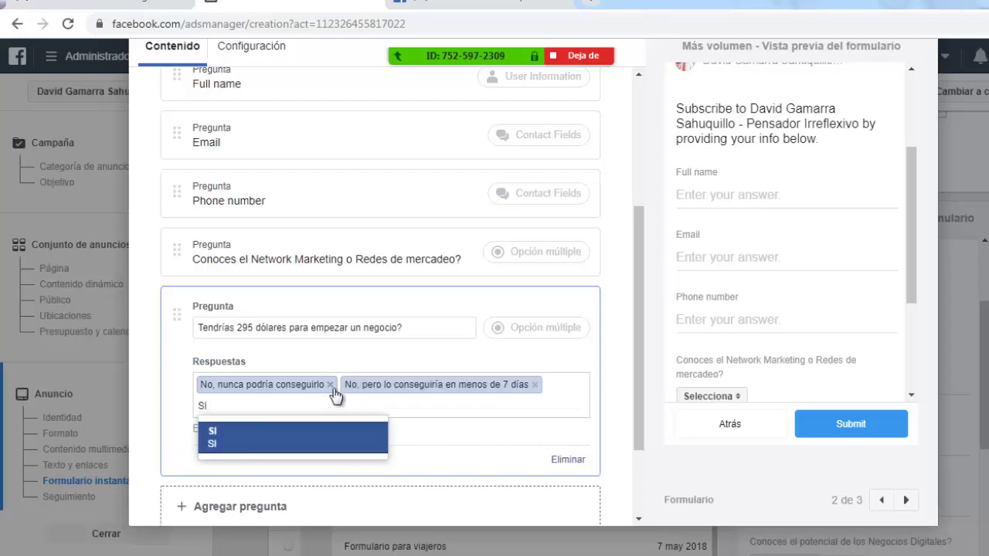
{"action": "key", "text": "Return"}
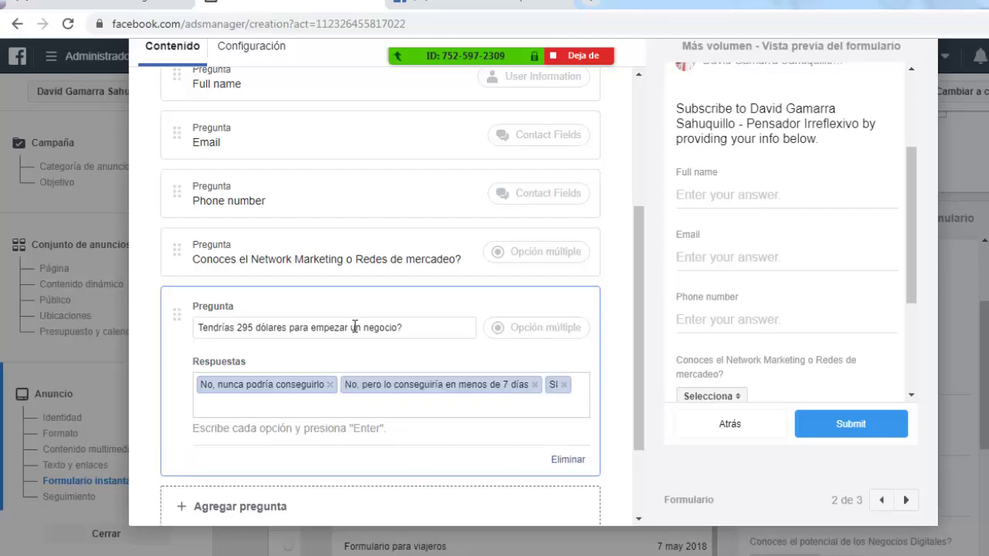
Step: Add a short-answer custom question reading "Por qué te gustaría emprender?"
{"action": "scroll", "coordinate": [294, 334], "scroll_direction": "down", "scroll_amount": 3}
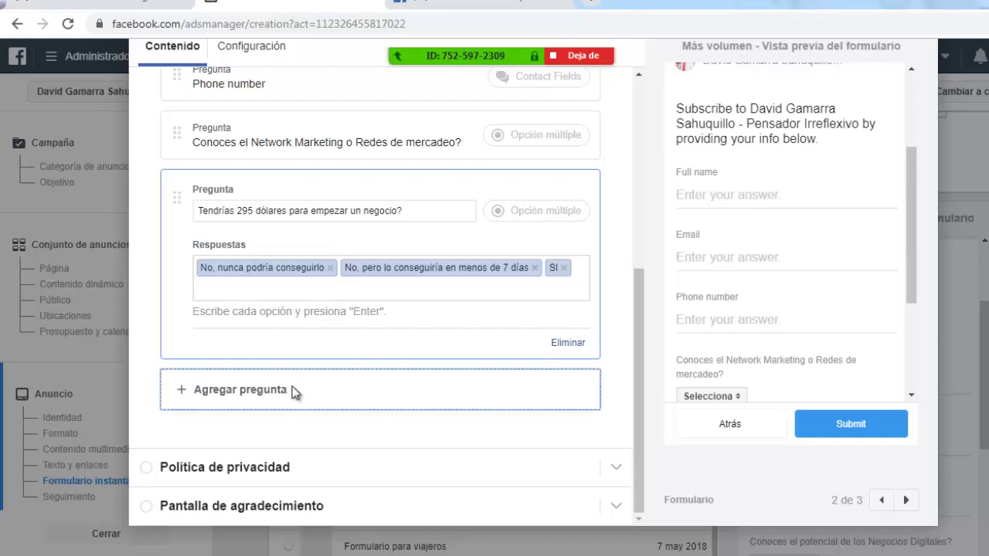
{"action": "left_click", "coordinate": [293, 391]}
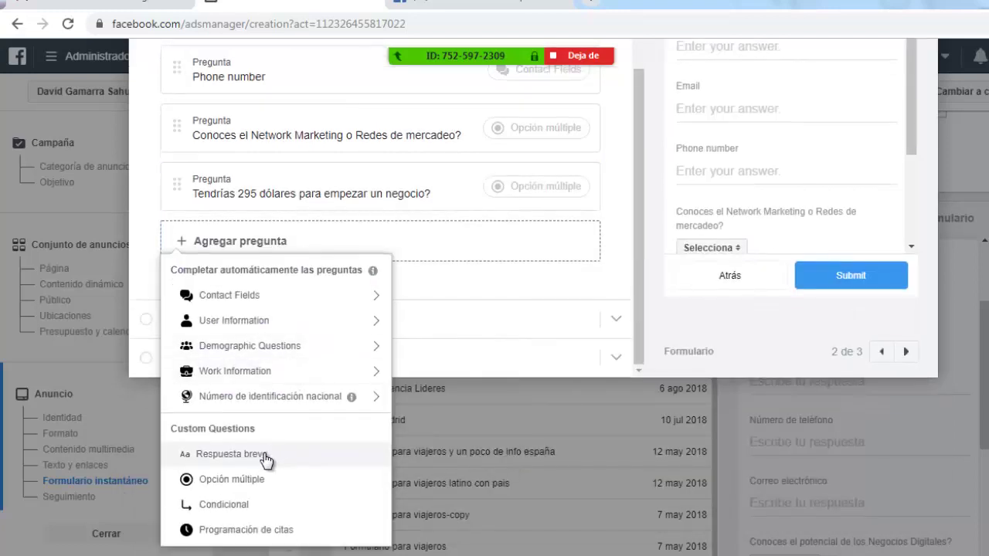
{"action": "left_click", "coordinate": [263, 457]}
{"action": "type", "text": "Por qué te gustar"}
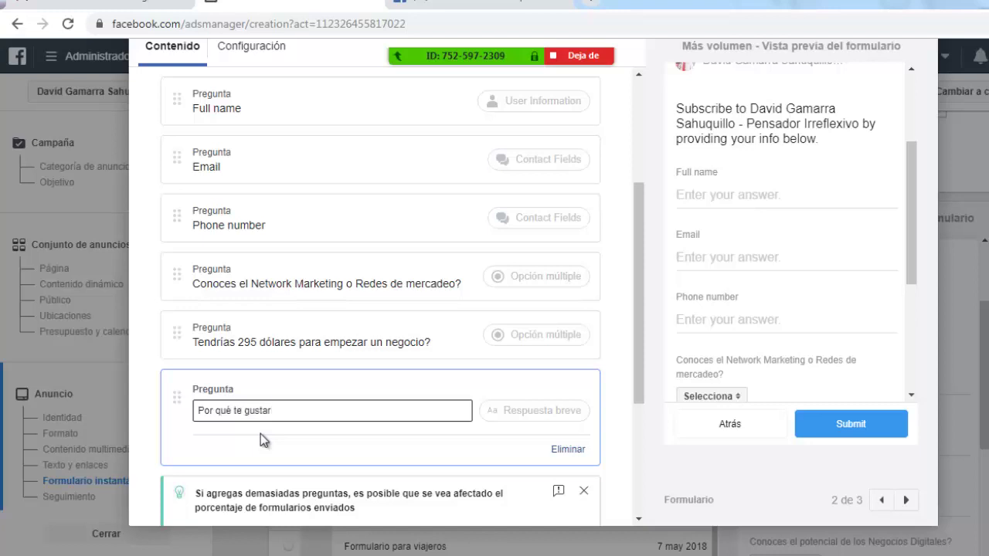
{"action": "type", "text": "ía emprender?"}
{"action": "left_click", "coordinate": [613, 394]}
{"action": "scroll", "coordinate": [508, 382], "scroll_direction": "down", "scroll_amount": 2}
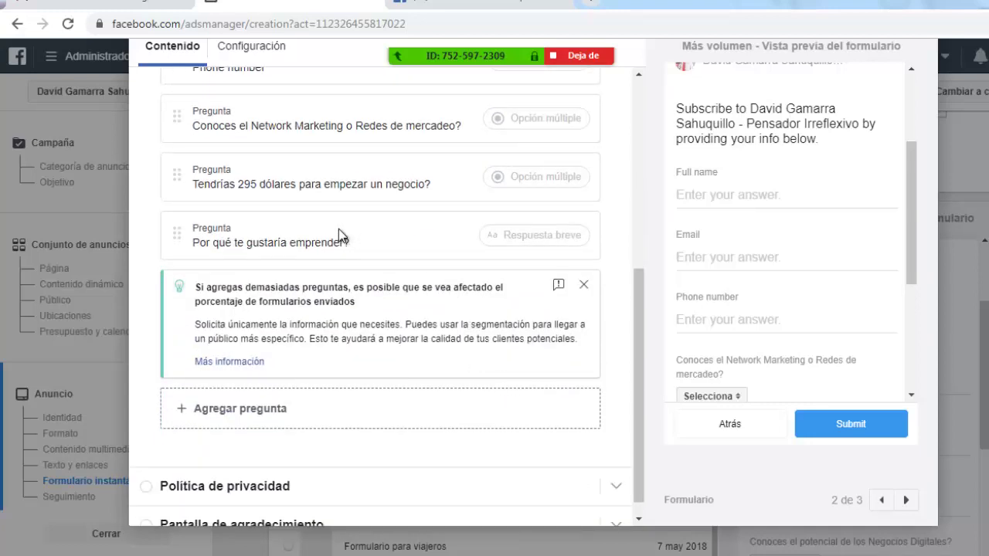
{"action": "scroll", "coordinate": [328, 340], "scroll_direction": "down", "scroll_amount": 1}
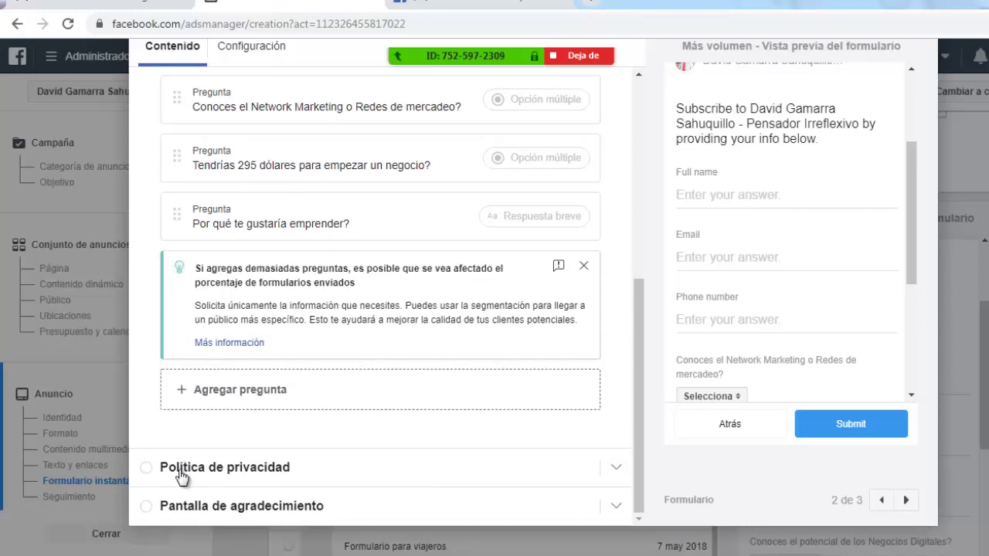
Step: Set the thank-you screen's description to "O si lo prefieres, porque eres un auténtico emprendedor, puedes contactarme directamente a Whatsapp en el siguiente link"
{"action": "left_click", "coordinate": [315, 474]}
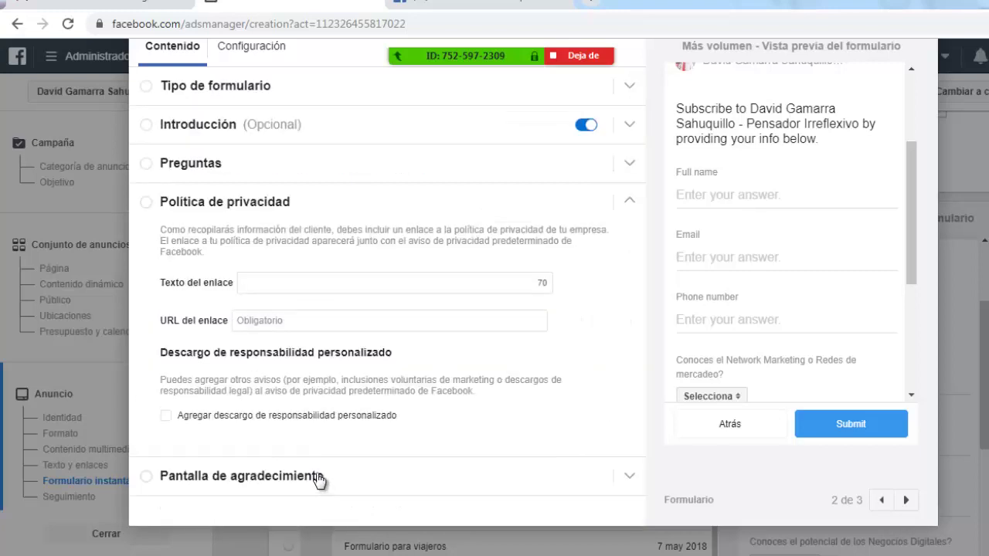
{"action": "left_click", "coordinate": [321, 481]}
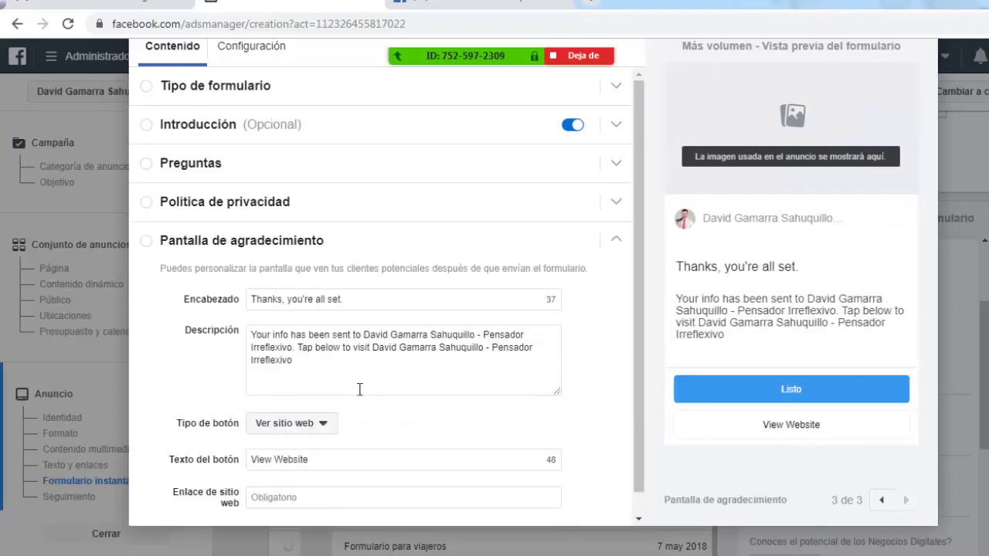
{"action": "left_click_drag", "start_coordinate": [361, 374], "coordinate": [171, 310]}
{"action": "type", "text": "O si lo prefieres, porque eres un auténtico emprendedor, puedes contactarme directamente a Whatsapp en el siguiente link"}
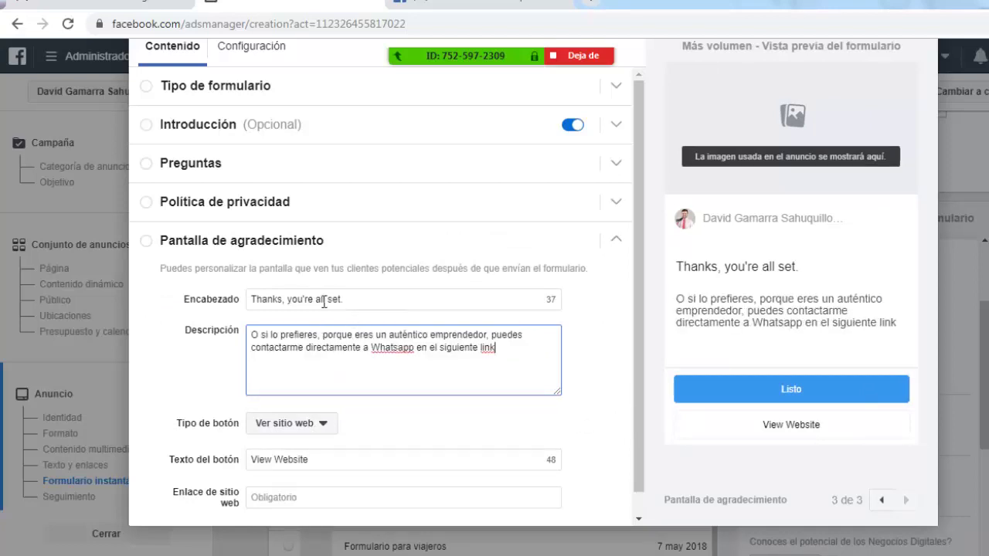
Step: Replace the thank-you screen's heading with "Gracias"
{"action": "left_click_drag", "start_coordinate": [347, 299], "coordinate": [185, 299]}
{"action": "type", "text": "Gracas"}
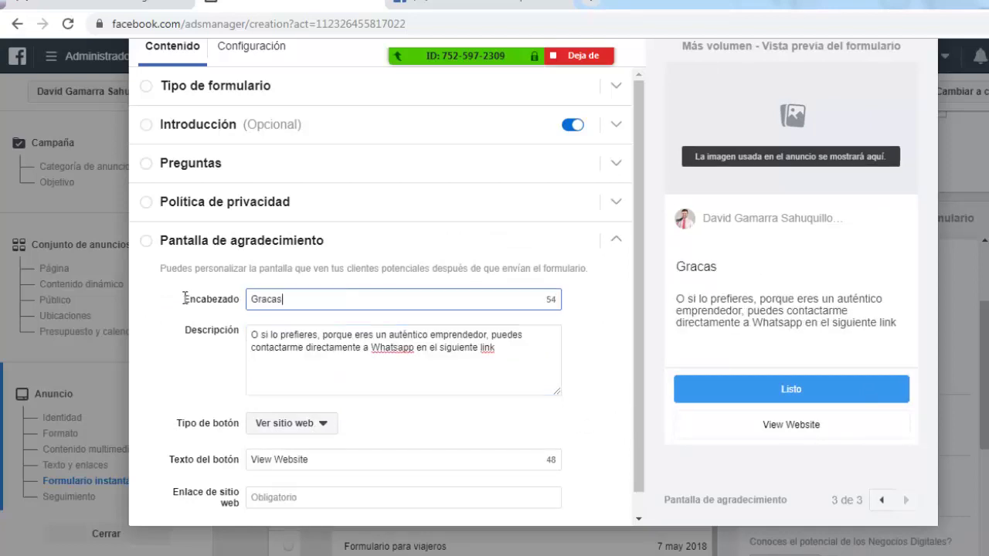
{"action": "key", "text": "BackSpace"}
{"action": "key", "text": "BackSpace"}
{"action": "type", "text": "ias"}
Step: Set the form's language to Español (España) and return to the form's content sections
{"action": "scroll", "coordinate": [185, 309], "scroll_direction": "up", "scroll_amount": 2}
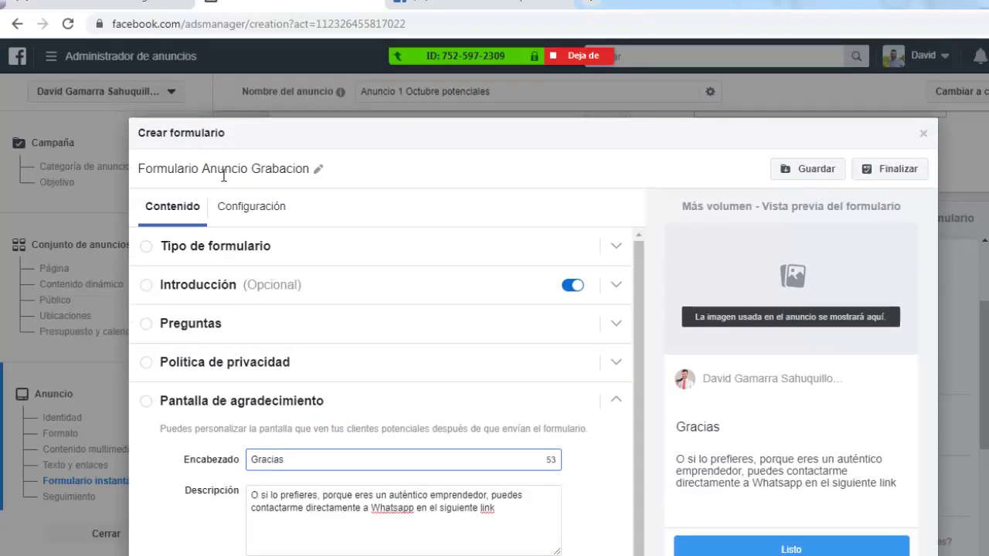
{"action": "left_click", "coordinate": [252, 221]}
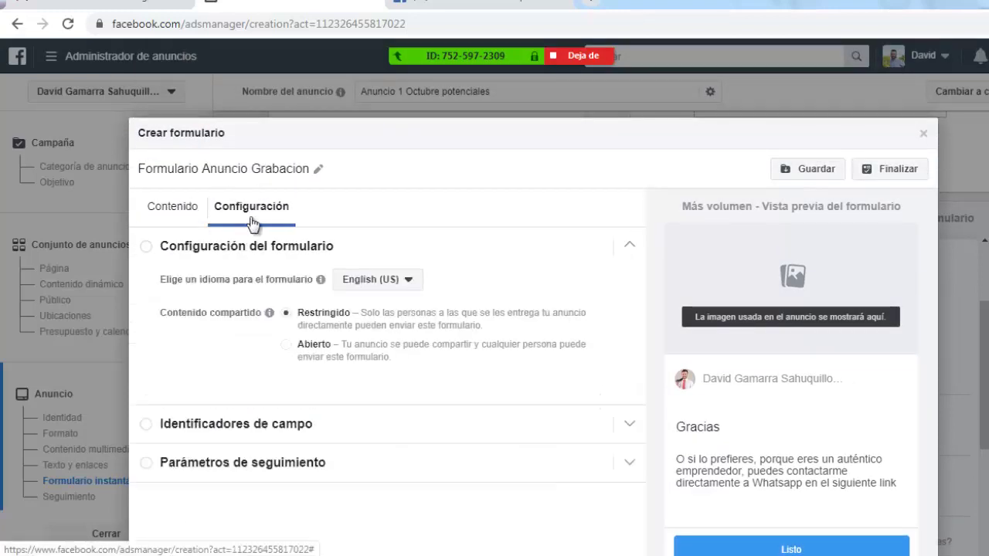
{"action": "left_click", "coordinate": [353, 282]}
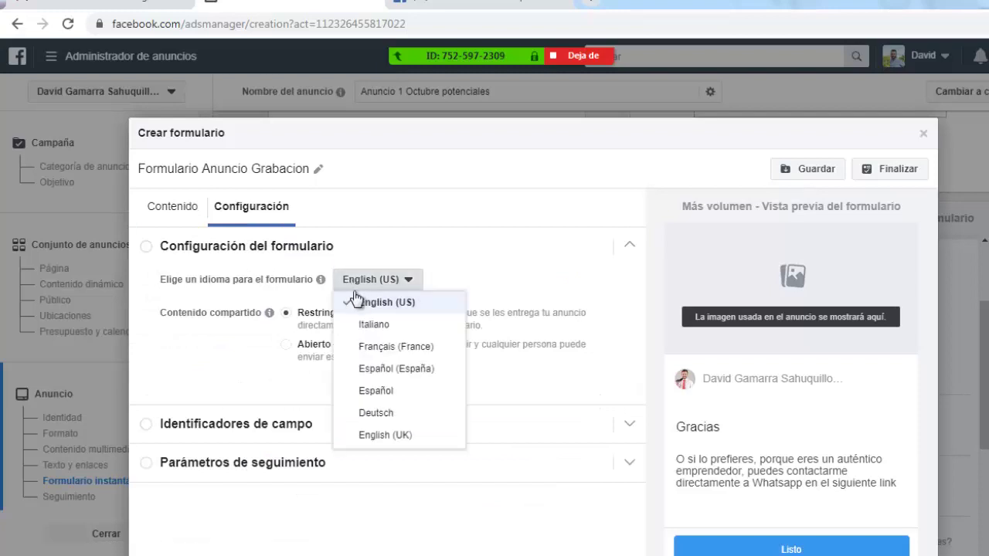
{"action": "left_click", "coordinate": [379, 369]}
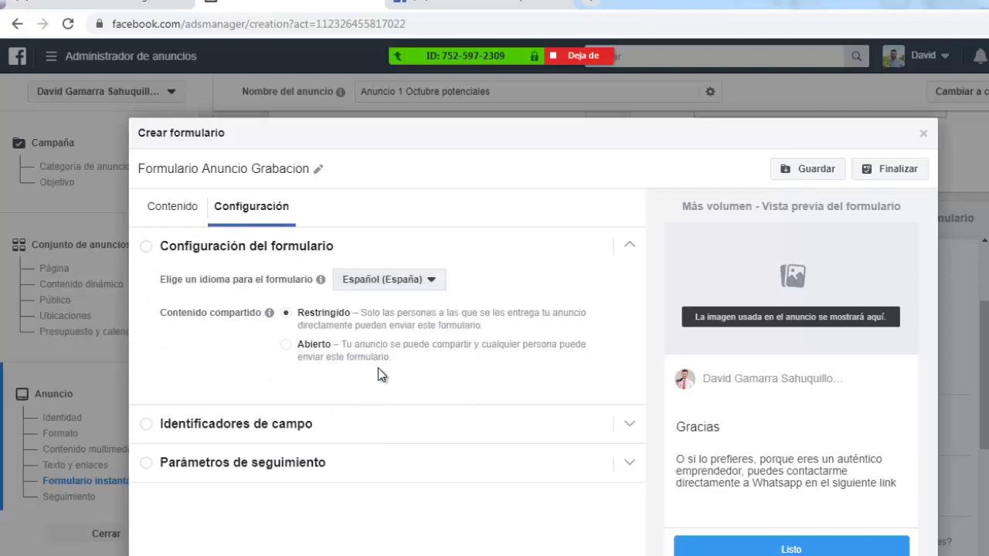
{"action": "left_click", "coordinate": [168, 217]}
{"action": "scroll", "coordinate": [342, 364], "scroll_direction": "down", "scroll_amount": 1}
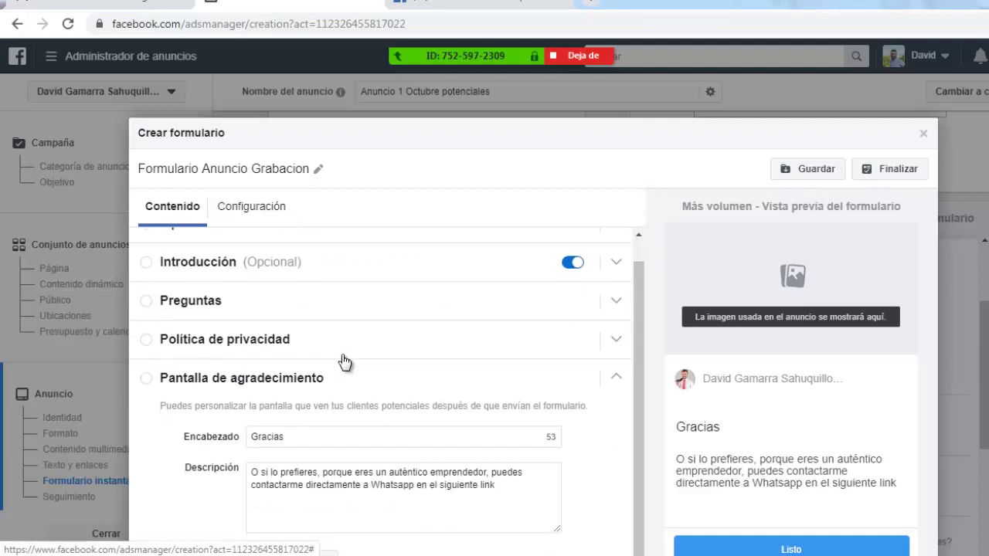
Step: Extend the thank-you screen's heading to read "Gracias por tu tiempo, pronto te contacto."
{"action": "left_click", "coordinate": [329, 442]}
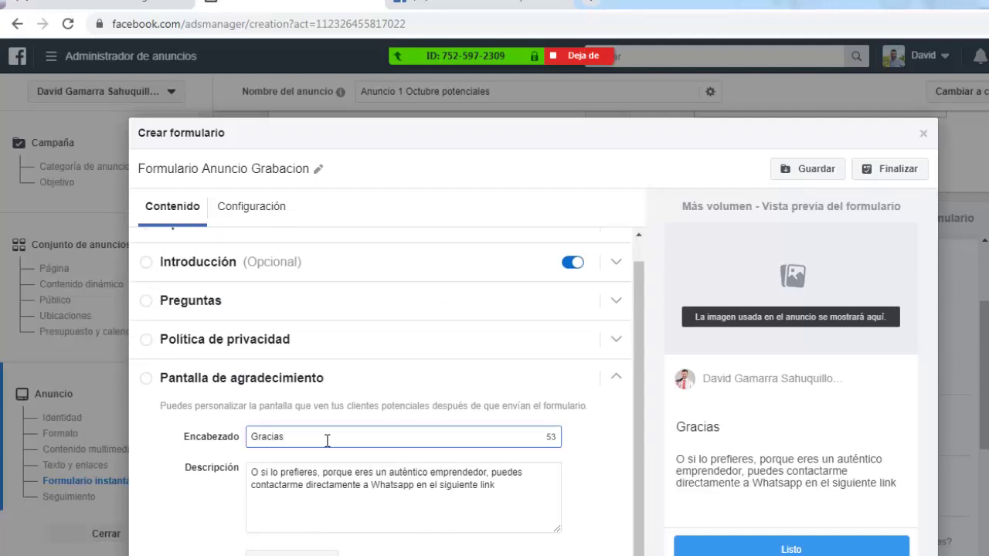
{"action": "type", "text": "por tu tiempo"}
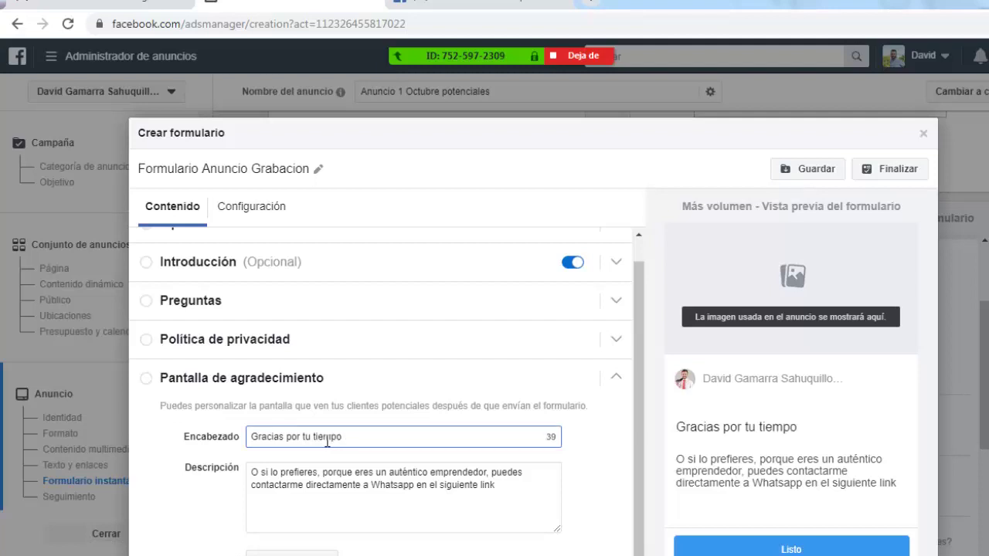
{"action": "type", "text": ", pronto te c"}
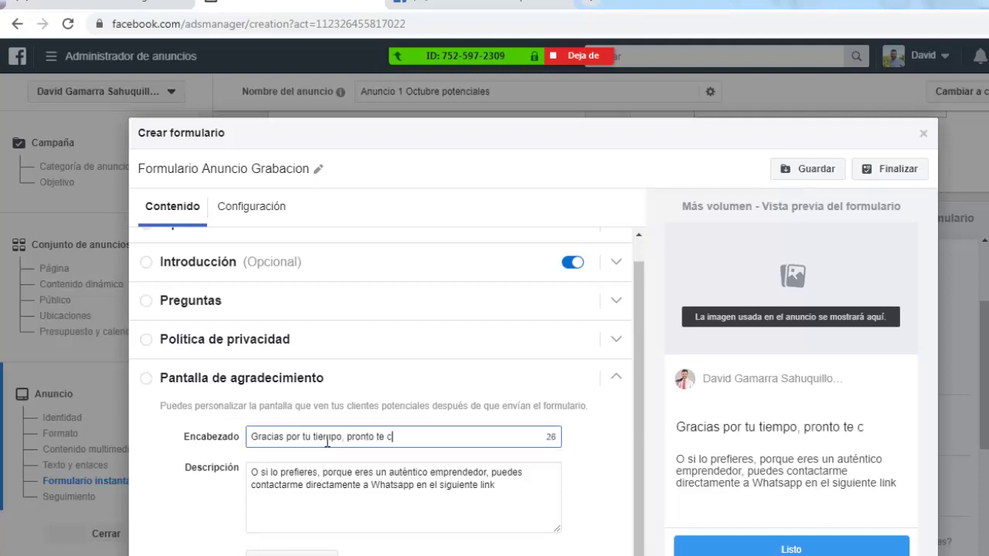
{"action": "type", "text": "ontacto."}
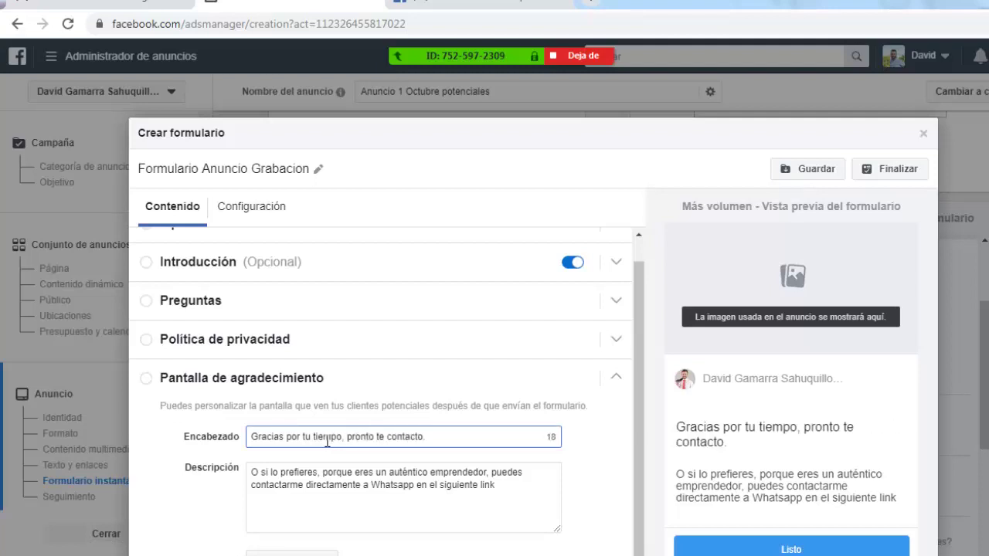
Step: Keep the thank-you button's type as Ver sitio web and set its text to "Whatsapp" followed by the advertiser's name
{"action": "scroll", "coordinate": [328, 441], "scroll_direction": "down", "scroll_amount": 1}
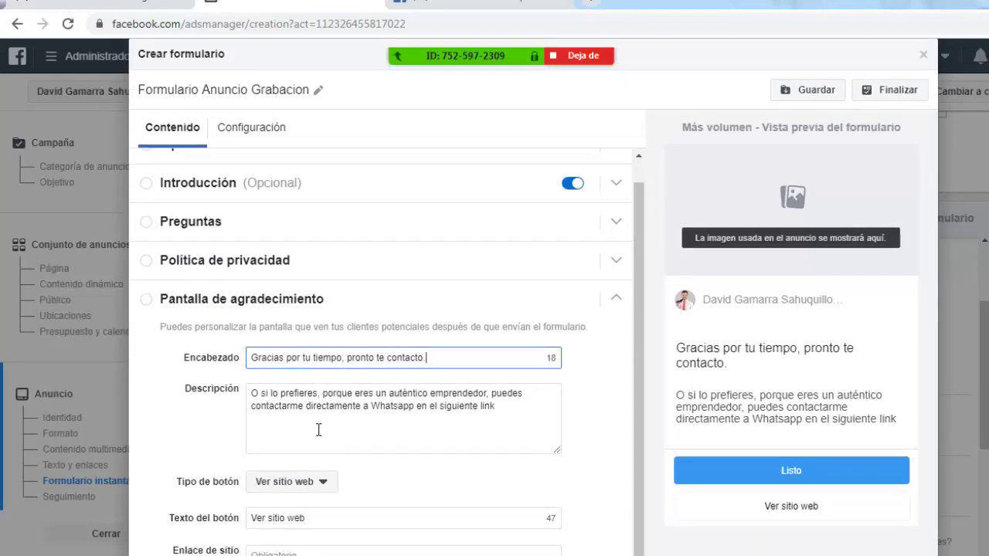
{"action": "scroll", "coordinate": [333, 402], "scroll_direction": "down", "scroll_amount": 1}
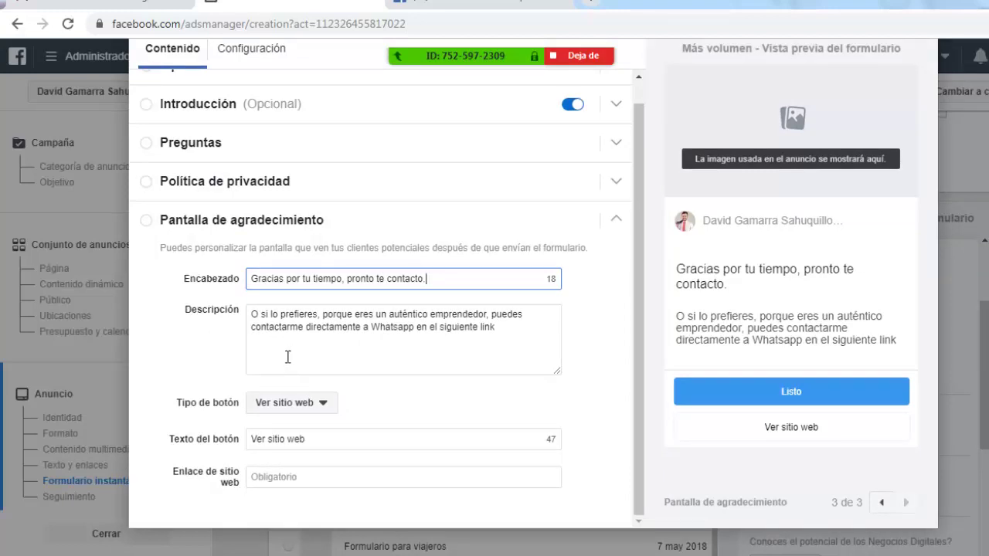
{"action": "left_click", "coordinate": [311, 404]}
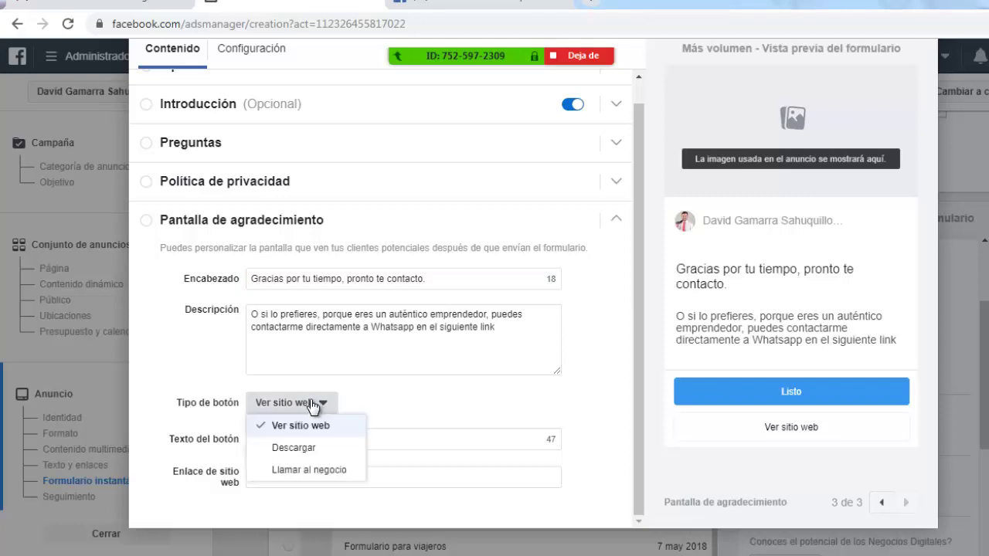
{"action": "left_click", "coordinate": [311, 403]}
{"action": "triple_click", "coordinate": [317, 438]}
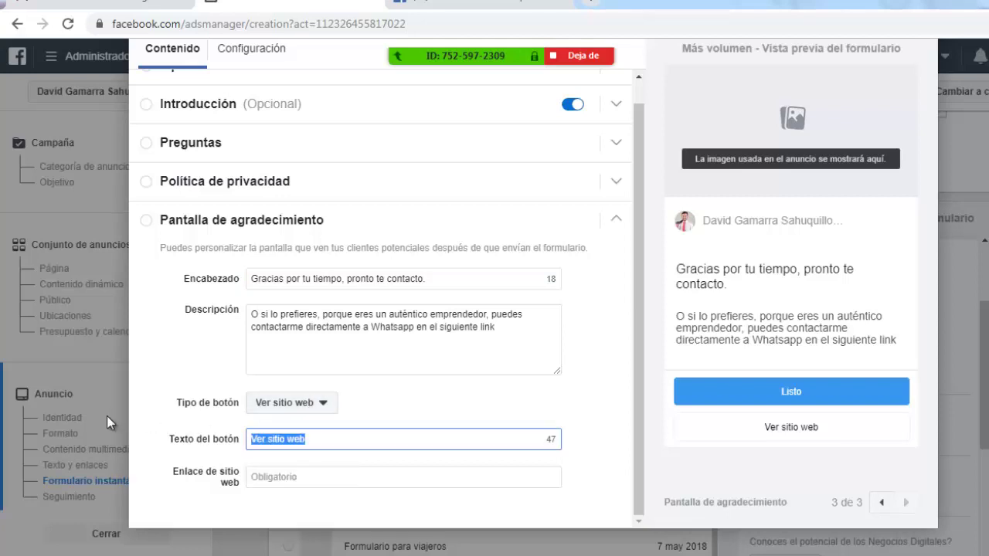
{"action": "type", "text": "Wh"}
{"action": "key", "text": "BackSpace"}
{"action": "key", "text": "BackSpace"}
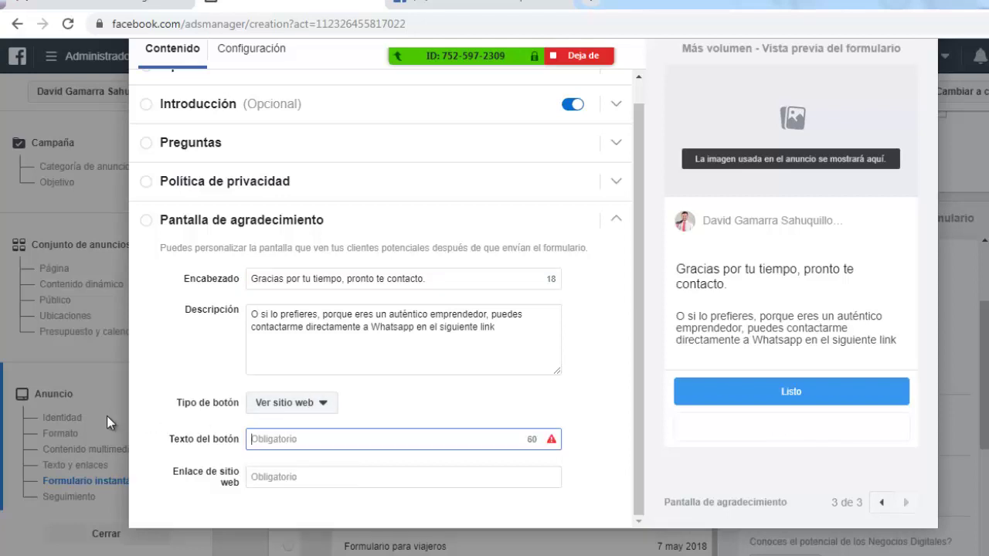
{"action": "type", "text": "Whatsapp Da"}
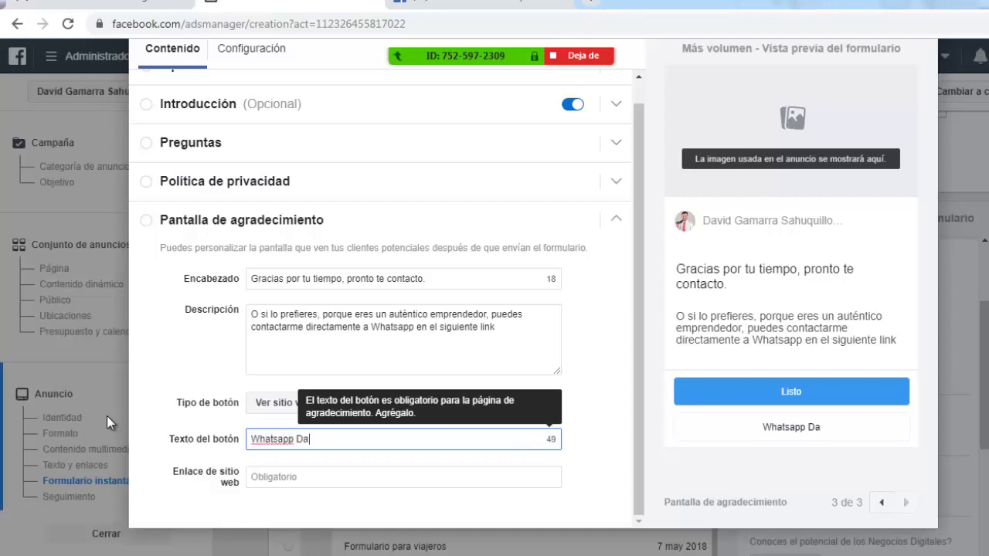
{"action": "type", "text": "vid Gamarra"}
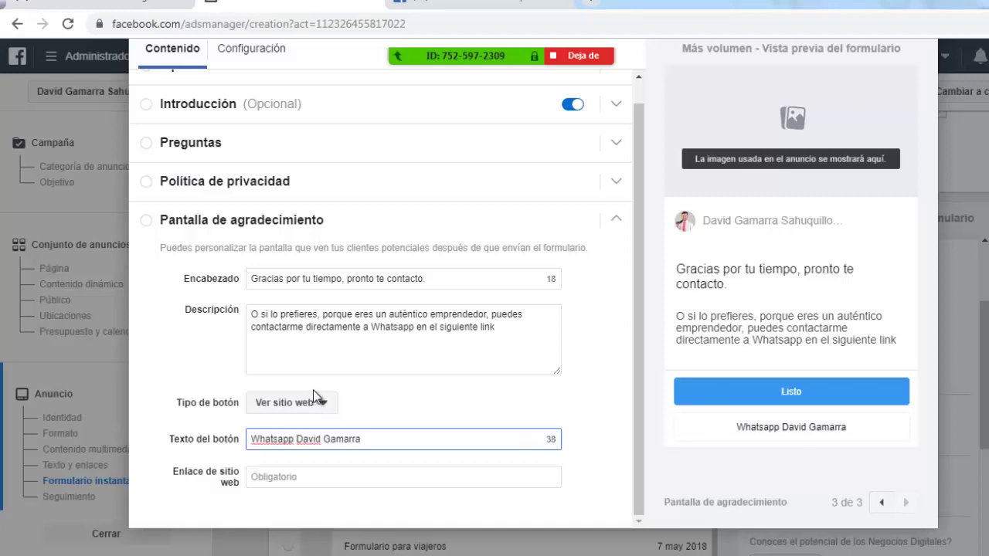
Step: Enter the advertiser's bit.ly WhatsApp short link as the thank-you button's website link
{"action": "scroll", "coordinate": [227, 232], "scroll_direction": "up", "scroll_amount": 1}
{"action": "scroll", "coordinate": [240, 173], "scroll_direction": "up", "scroll_amount": 2}
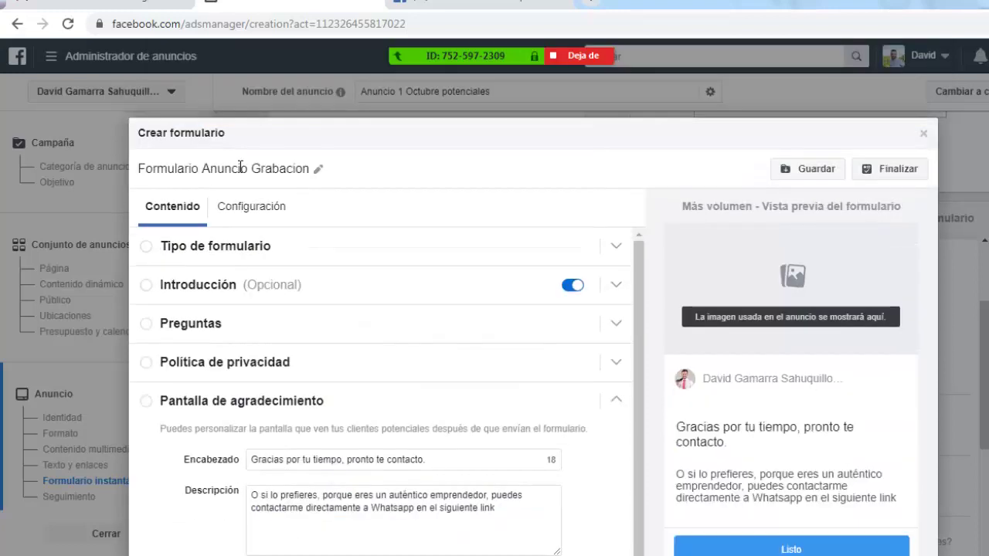
{"action": "scroll", "coordinate": [243, 174], "scroll_direction": "down", "scroll_amount": 2}
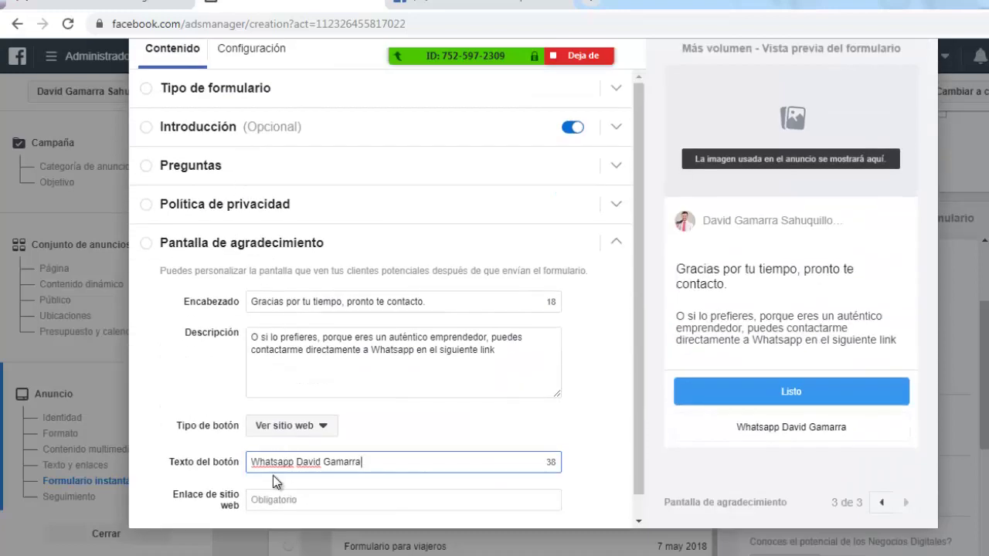
{"action": "left_click", "coordinate": [275, 498]}
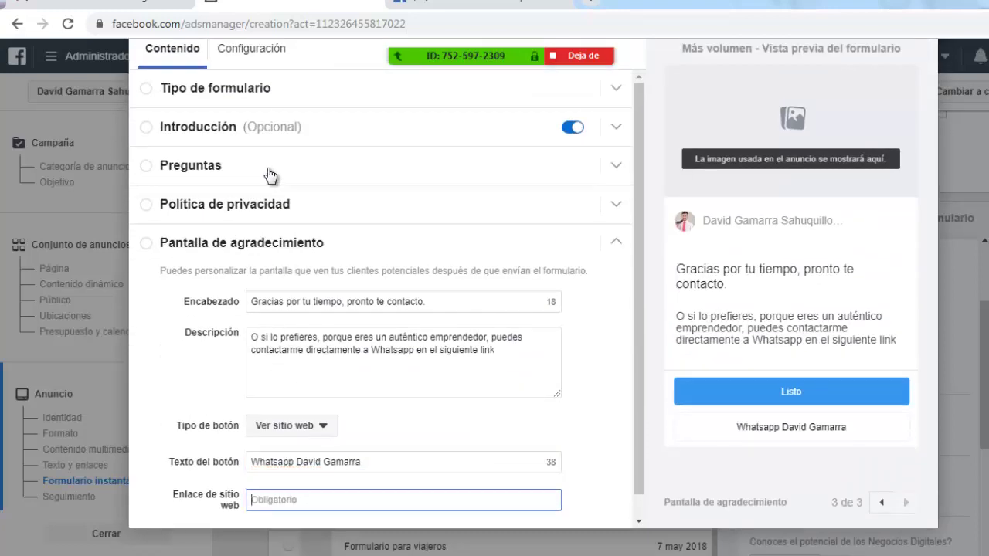
{"action": "scroll", "coordinate": [270, 170], "scroll_direction": "up", "scroll_amount": 1}
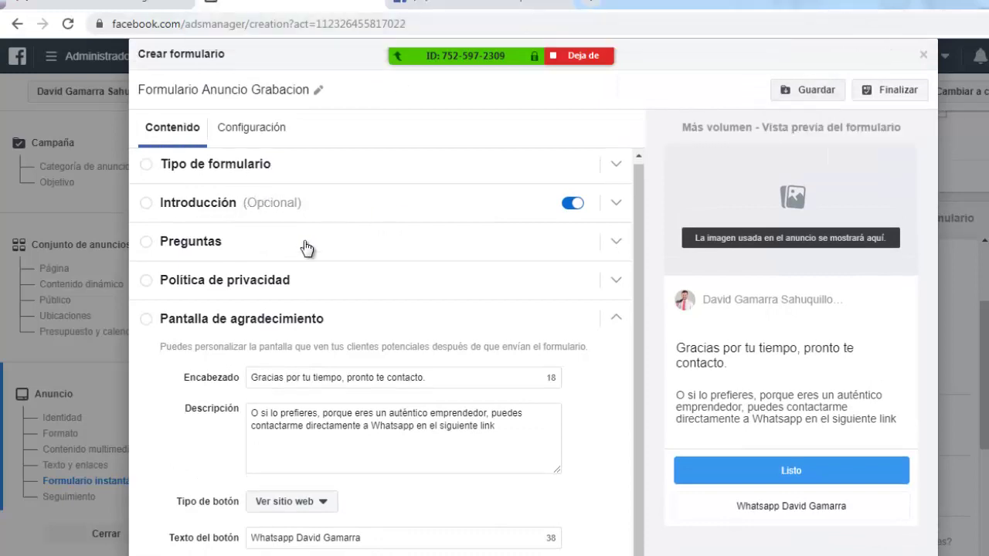
{"action": "scroll", "coordinate": [306, 278], "scroll_direction": "down", "scroll_amount": 1}
{"action": "scroll", "coordinate": [309, 425], "scroll_direction": "down", "scroll_amount": 1}
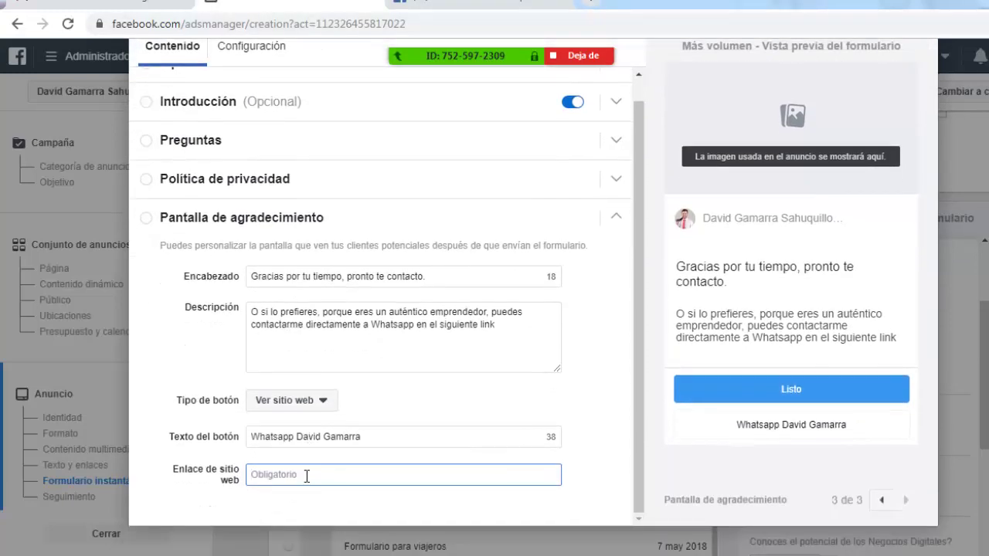
{"action": "type", "text": "https"}
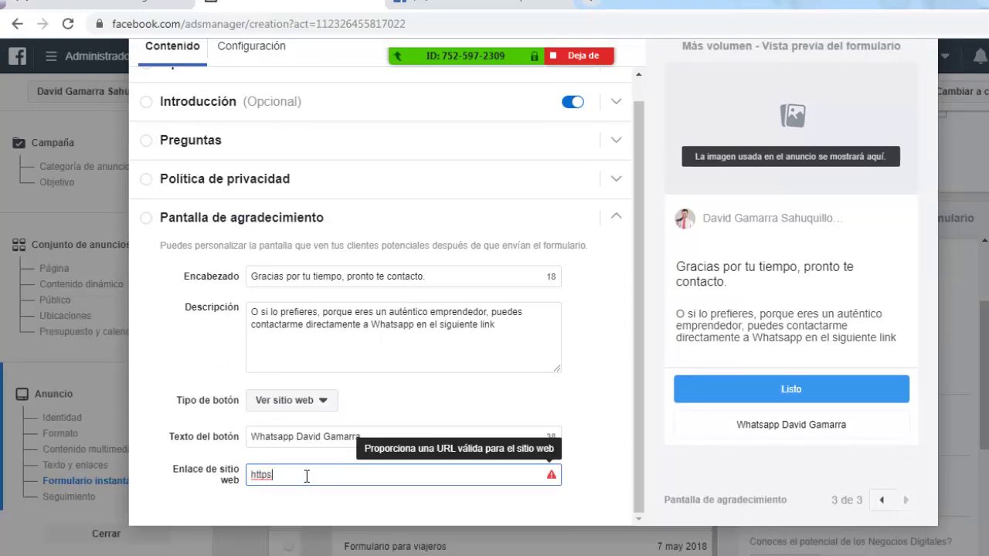
{"action": "key", "text": "BackSpace"}
{"action": "type", "text": "://bitly"}
{"action": "key", "text": "BackSpace"}
{"action": "key", "text": "BackSpace"}
{"action": "type", "text": ".ly/DavidGamarraWh"}
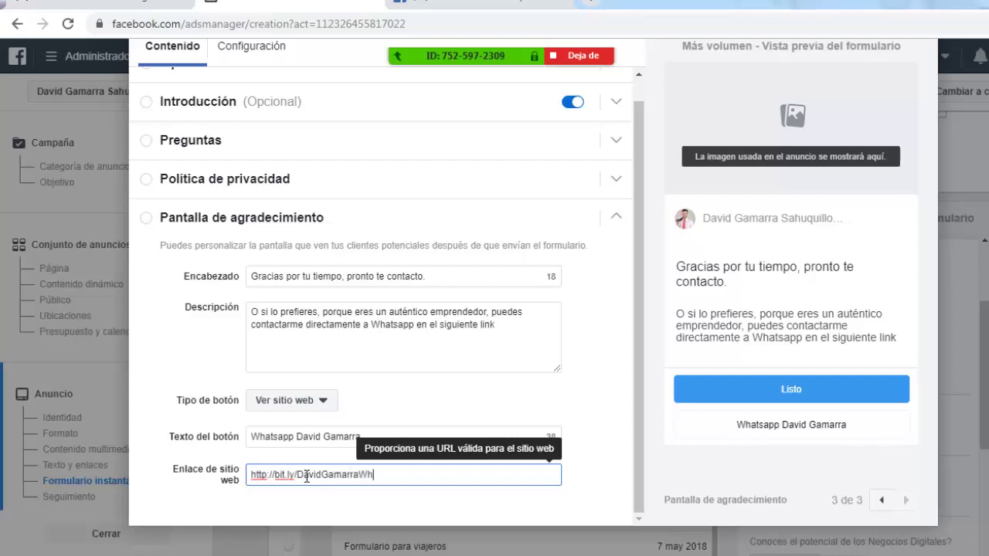
{"action": "type", "text": "atsaoo"}
{"action": "left_click", "coordinate": [593, 404]}
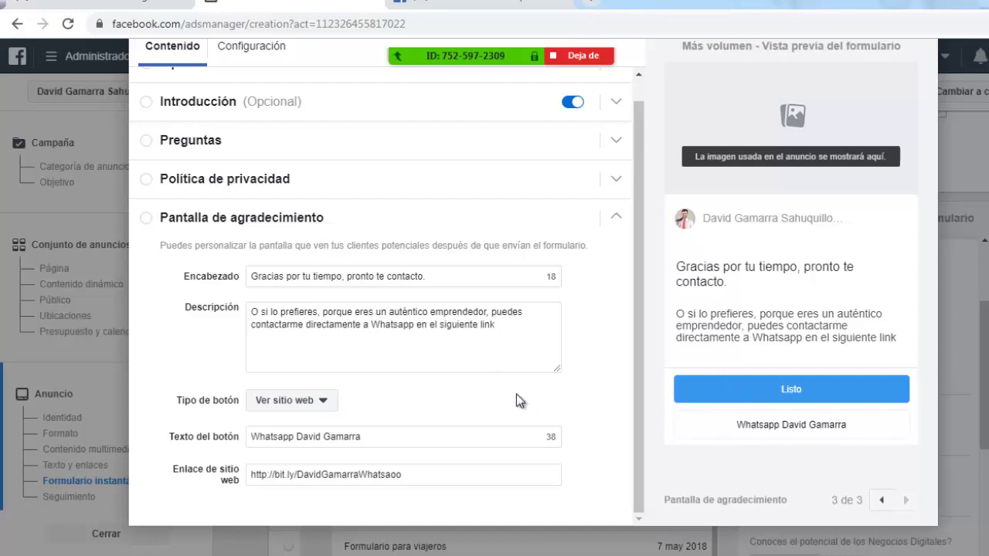
Step: Try to finalize the form, and fill in the introduction's required paragraph with "Muchas gracias"
{"action": "scroll", "coordinate": [626, 138], "scroll_direction": "up", "scroll_amount": 5}
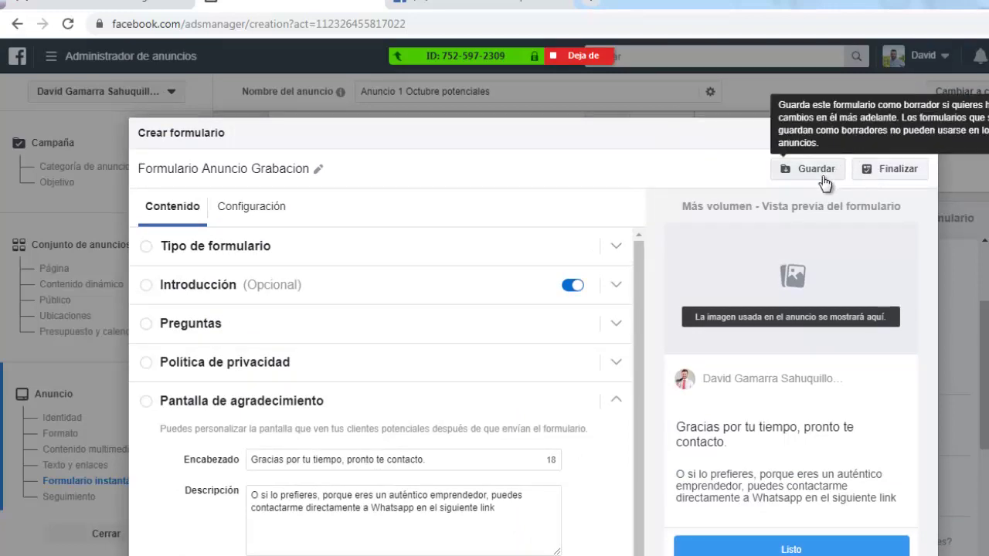
{"action": "left_click", "coordinate": [890, 175]}
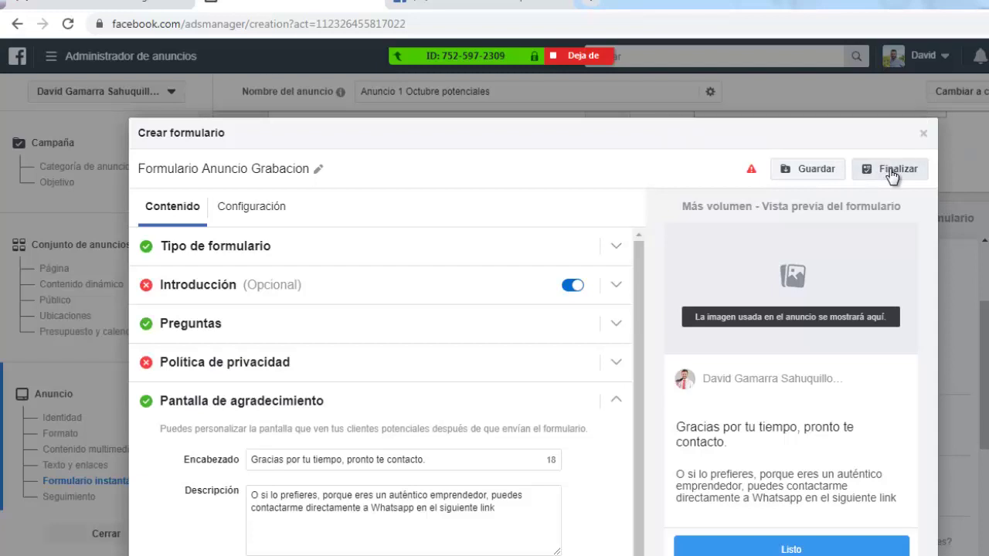
{"action": "left_click", "coordinate": [317, 289]}
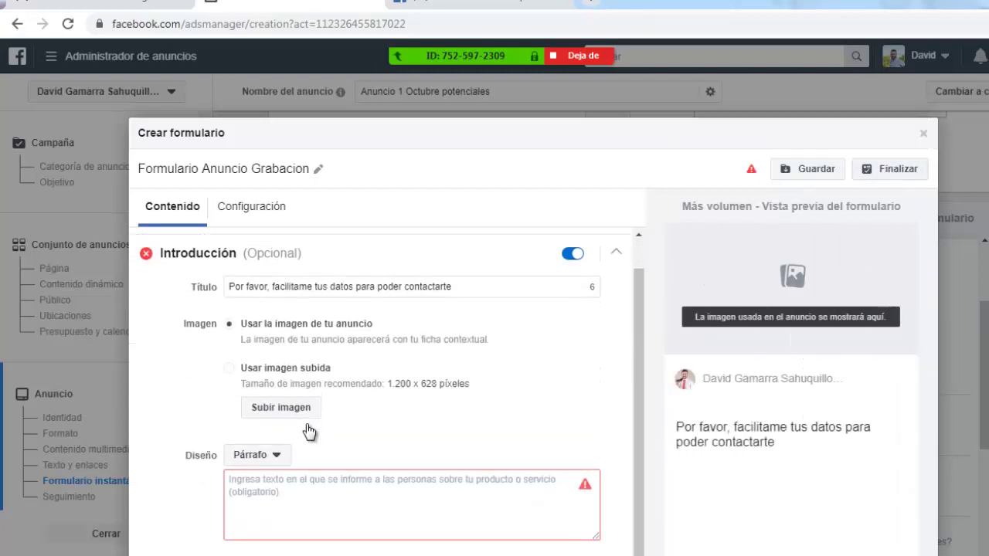
{"action": "scroll", "coordinate": [289, 336], "scroll_direction": "down", "scroll_amount": 1}
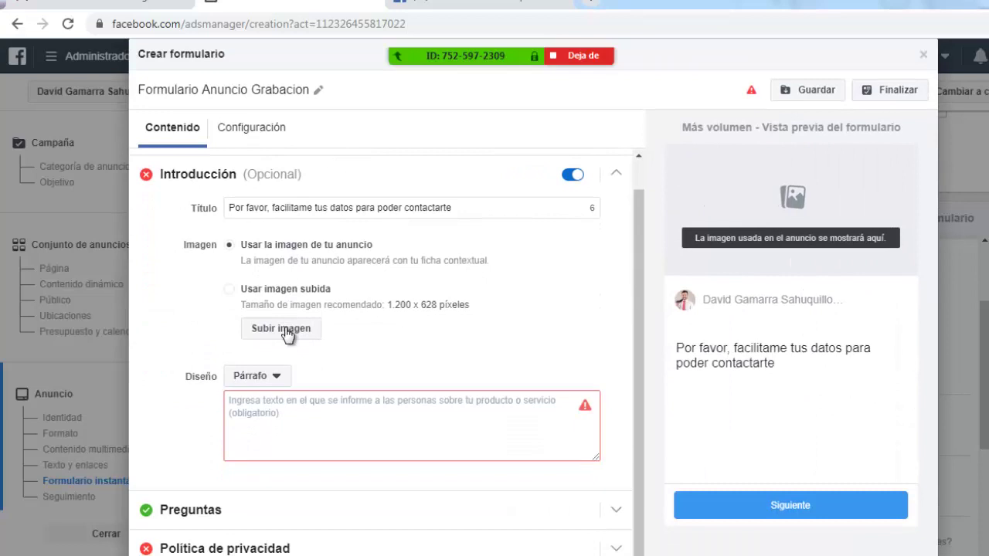
{"action": "left_click", "coordinate": [301, 426]}
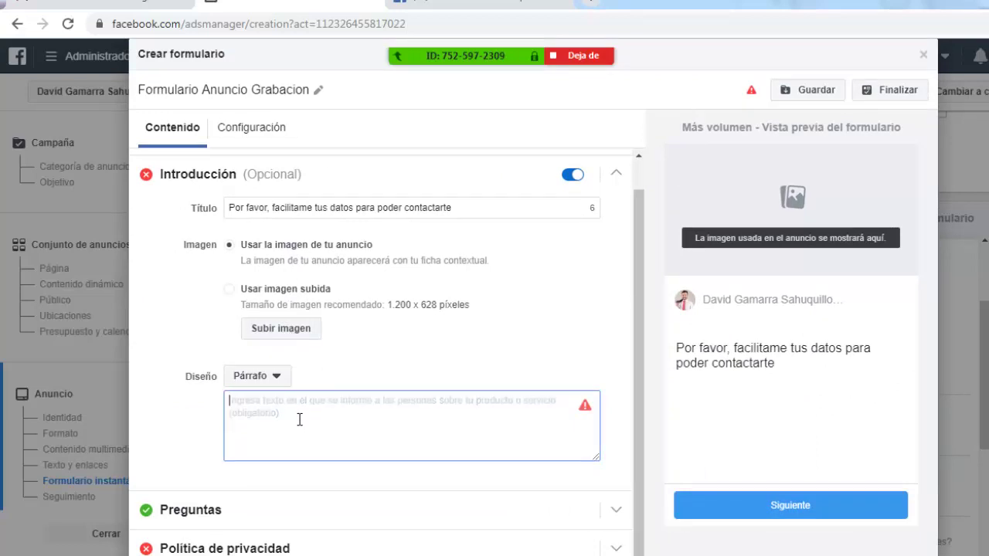
{"action": "type", "text": "Muchas gracias"}
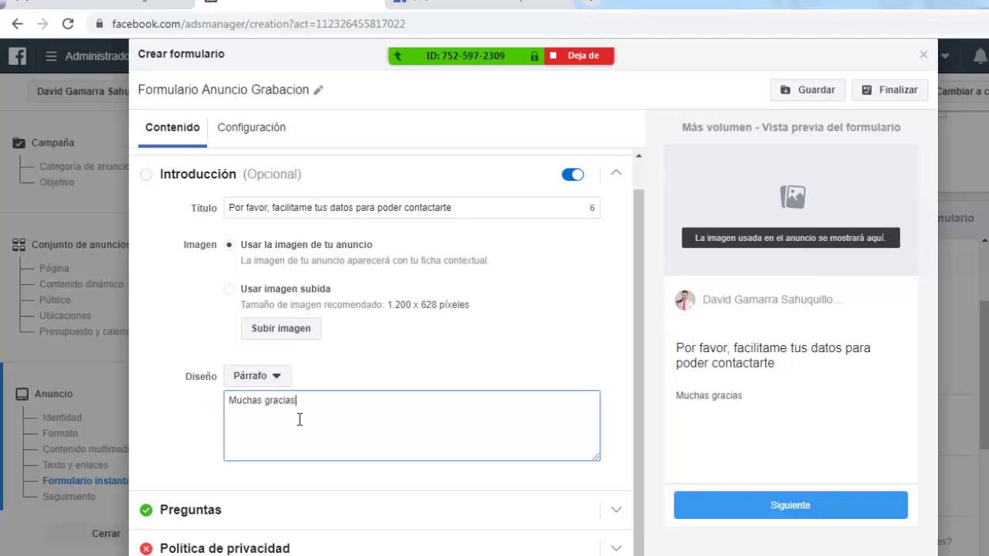
Step: Set the privacy policy's link URL to the advertiser's personal website and finalize the form
{"action": "scroll", "coordinate": [300, 420], "scroll_direction": "down", "scroll_amount": 2}
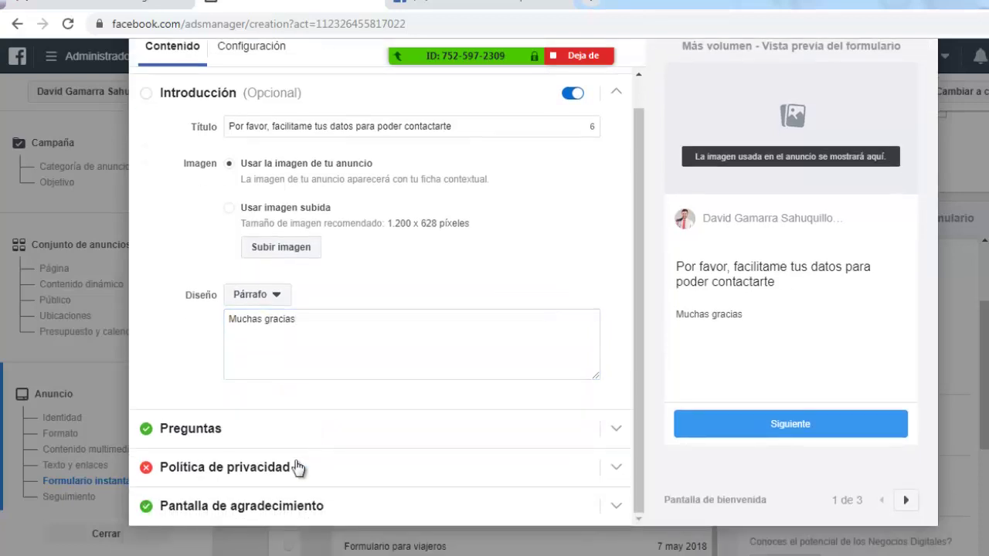
{"action": "left_click", "coordinate": [299, 469]}
{"action": "left_click", "coordinate": [266, 322]}
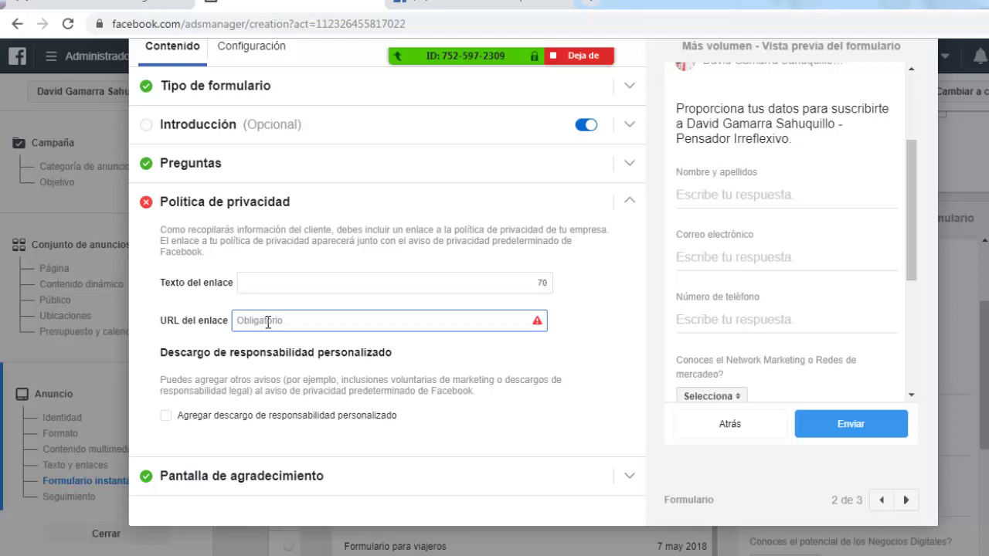
{"action": "type", "text": "www.davidg"}
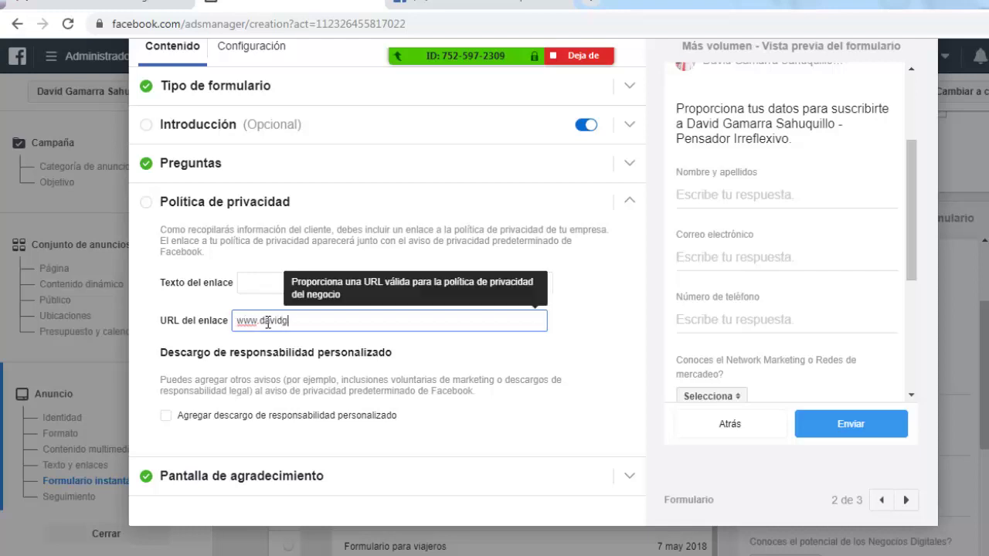
{"action": "type", "text": "amarrasahuquillo.com"}
{"action": "left_click", "coordinate": [585, 353]}
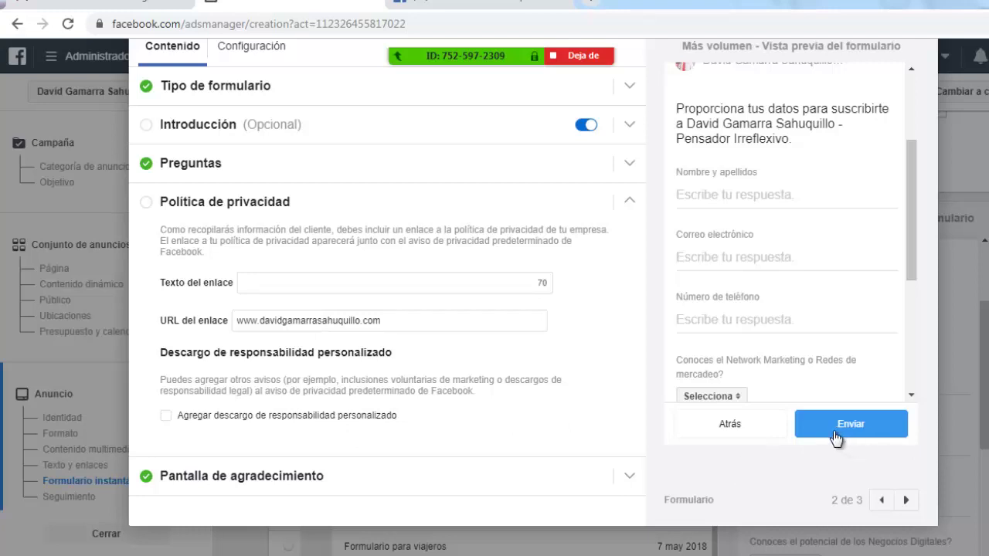
{"action": "scroll", "coordinate": [773, 325], "scroll_direction": "up", "scroll_amount": 6}
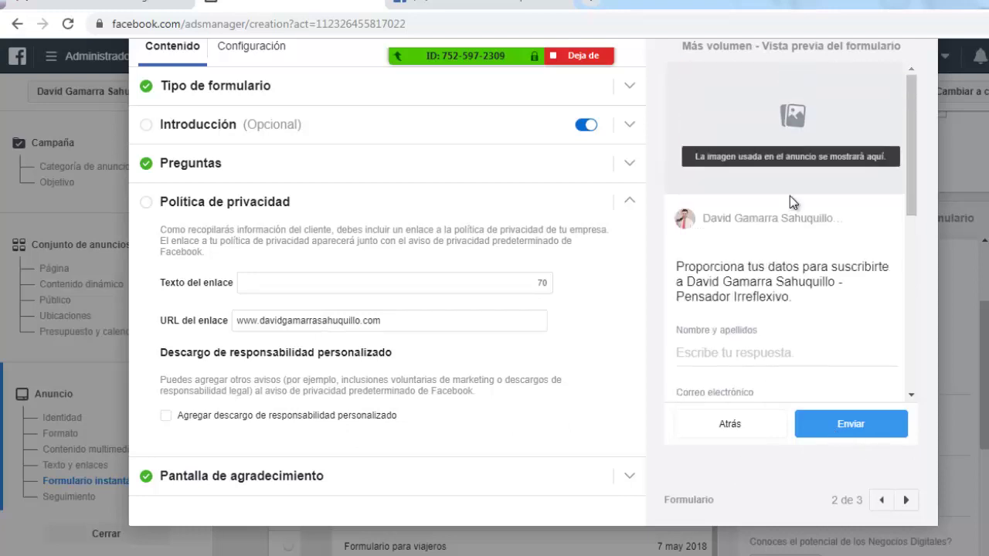
{"action": "left_click", "coordinate": [887, 177]}
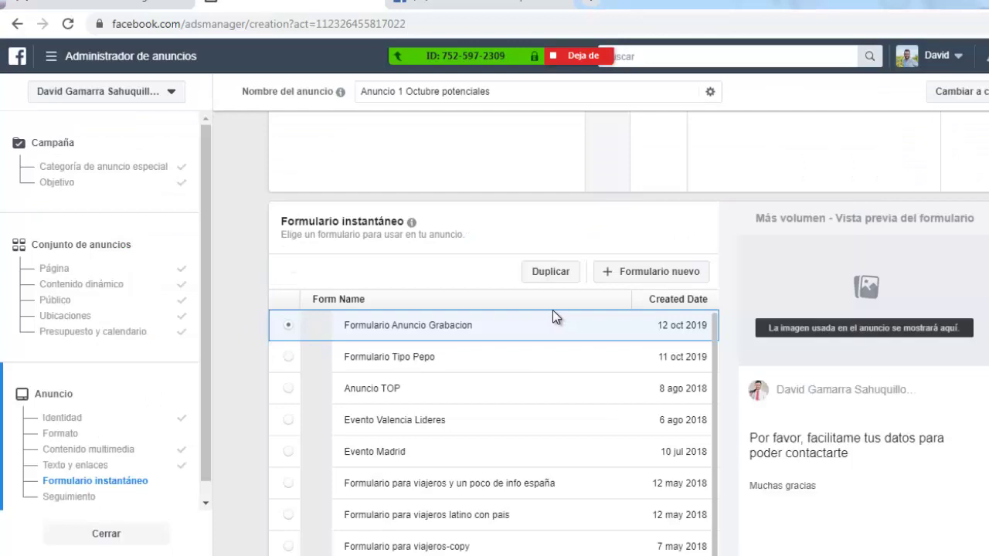
Step: Confirm the ad with the new form selected to publish the campaign, and dismiss the dialog about accessing leads
{"action": "scroll", "coordinate": [826, 432], "scroll_direction": "down", "scroll_amount": 1}
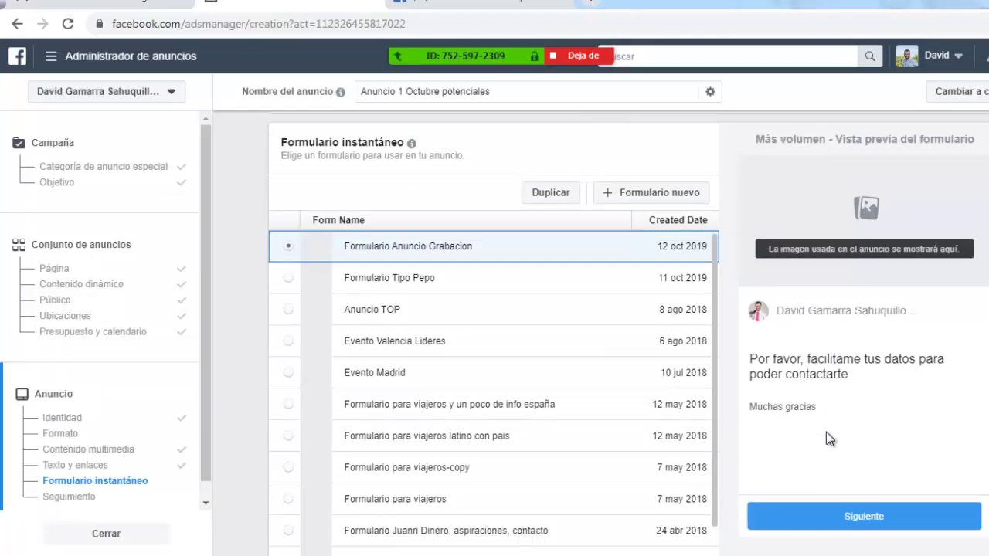
{"action": "scroll", "coordinate": [825, 433], "scroll_direction": "down", "scroll_amount": 3}
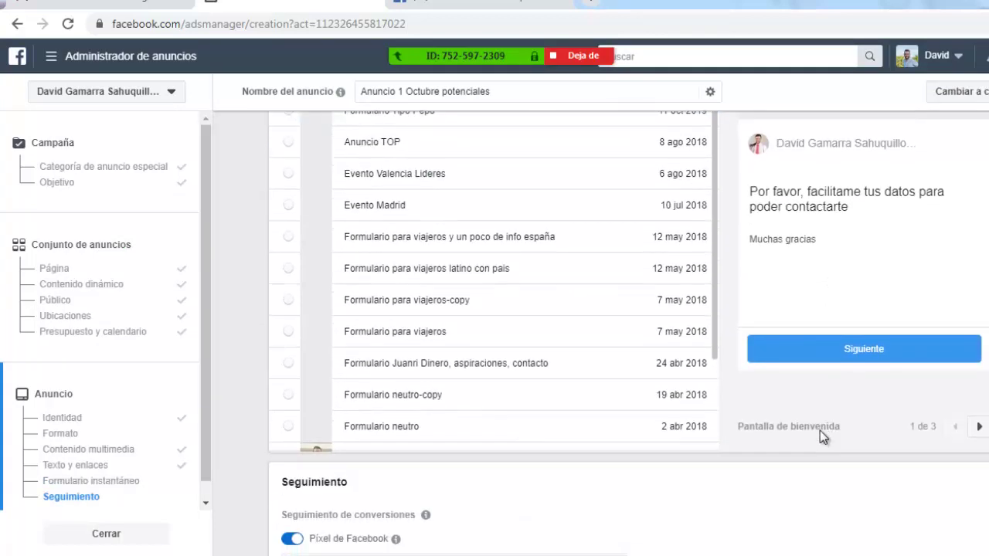
{"action": "scroll", "coordinate": [397, 410], "scroll_direction": "down", "scroll_amount": 2}
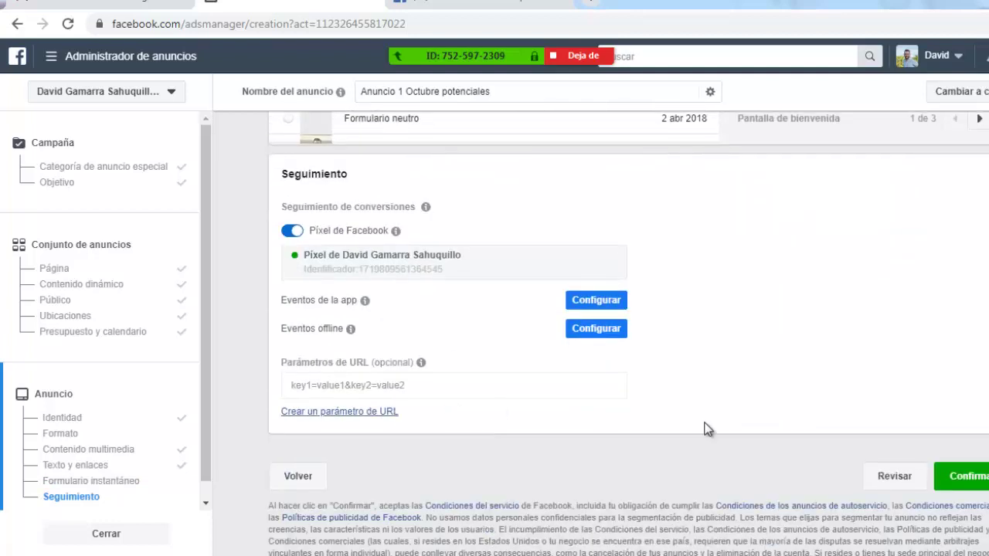
{"action": "left_click", "coordinate": [977, 448]}
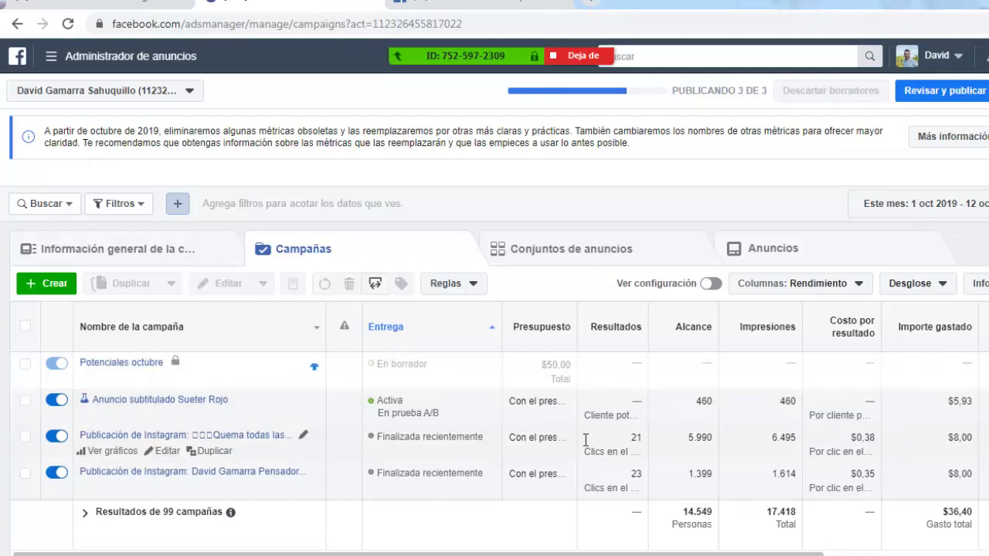
{"action": "mouse_move", "coordinate": [121, 374]}
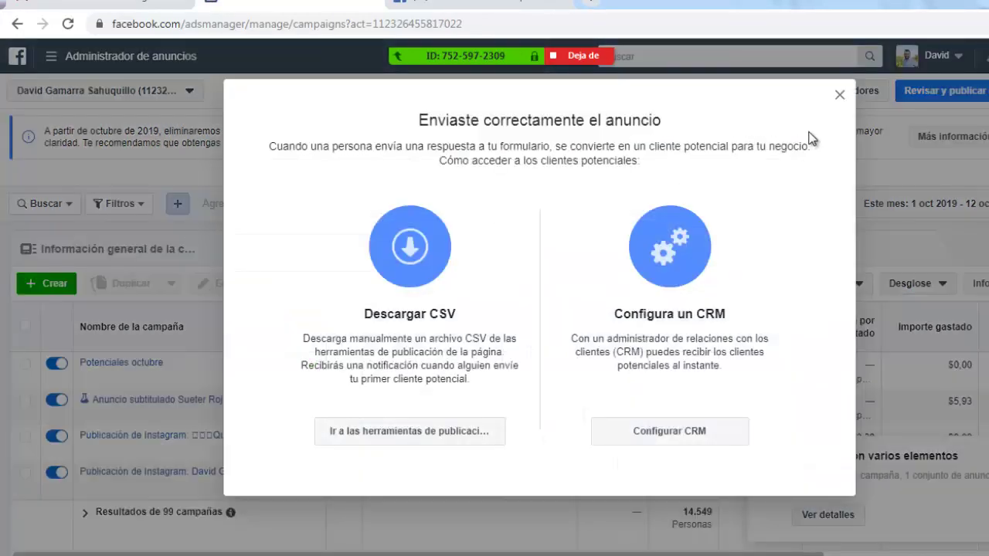
{"action": "left_click", "coordinate": [840, 98]}
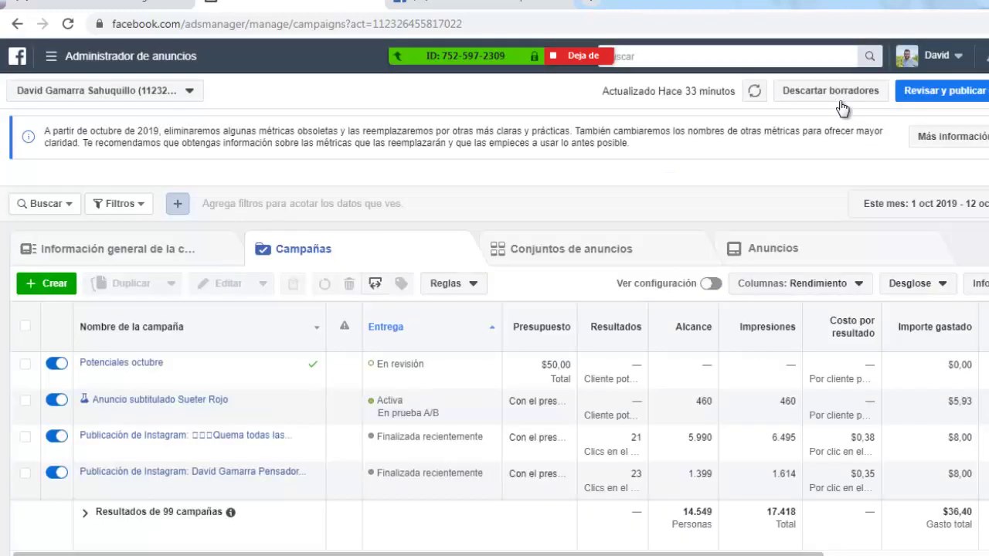
Step: Stop sharing the screen in the Zoom meeting
{"action": "left_click", "coordinate": [576, 59]}
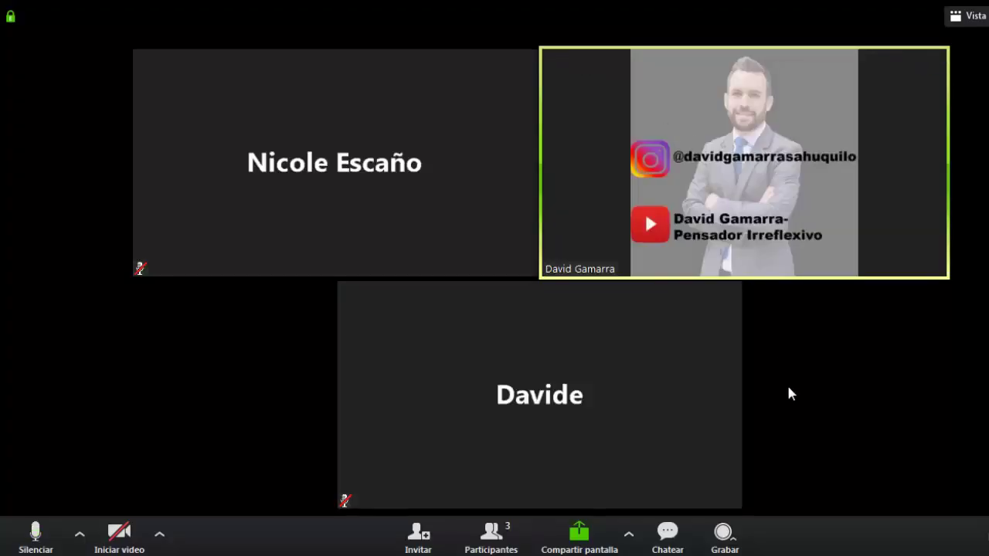